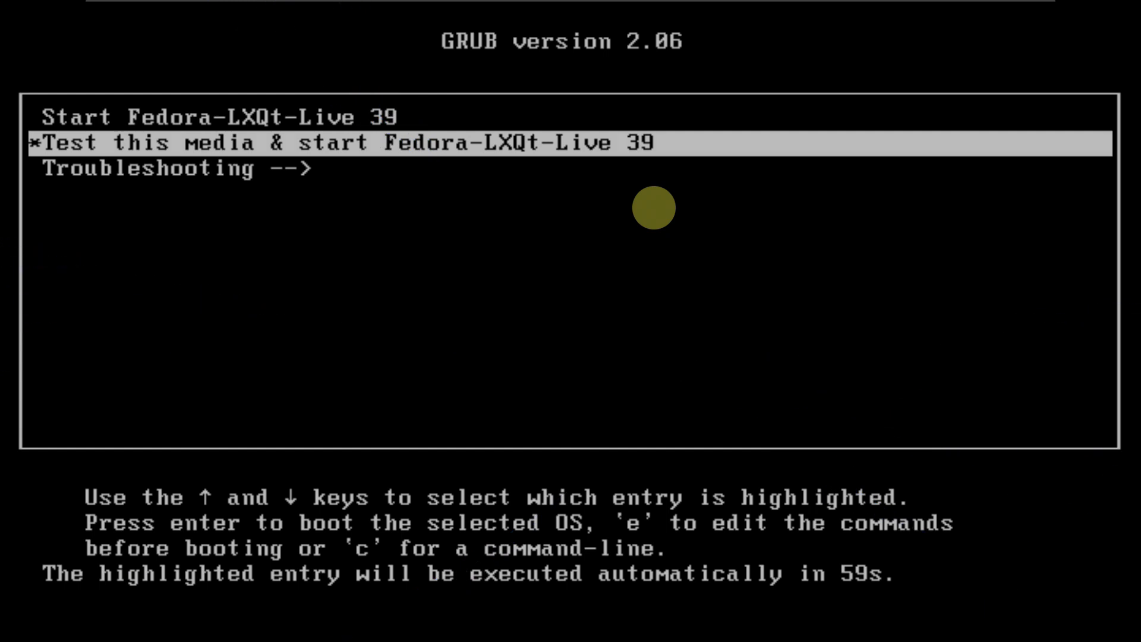
# Step: Select the media test entry in GRUB and boot Fedora-LXQt-Live 39
pyautogui.press('Up')
pyautogui.press('Down')
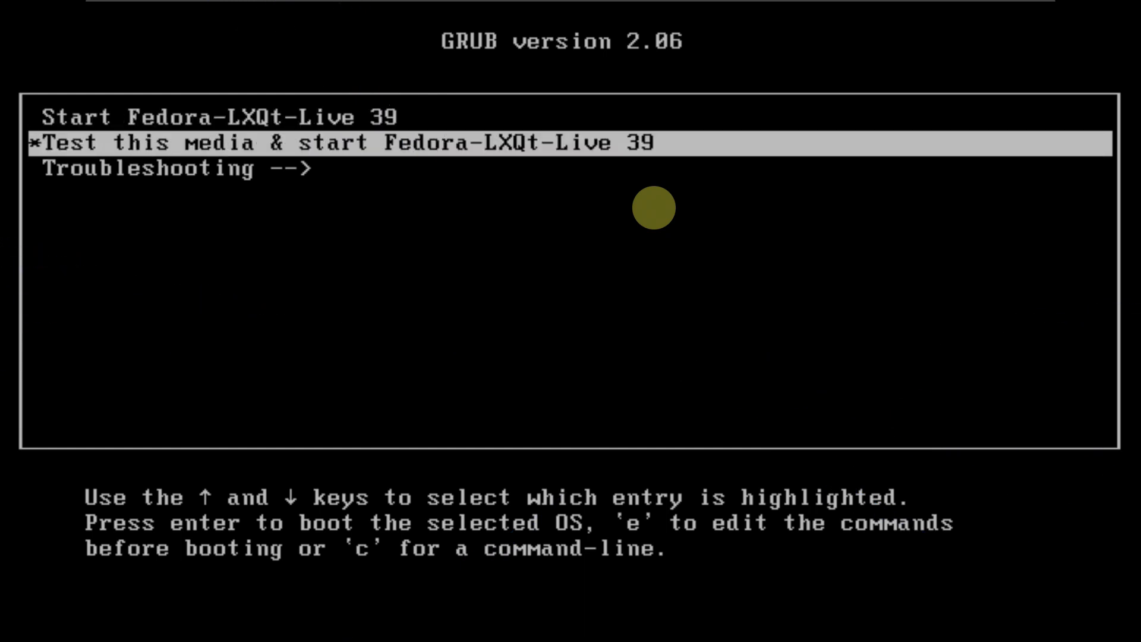
pyautogui.press('Down')
pyautogui.press('Up')
pyautogui.press('Up')
pyautogui.press('Return')
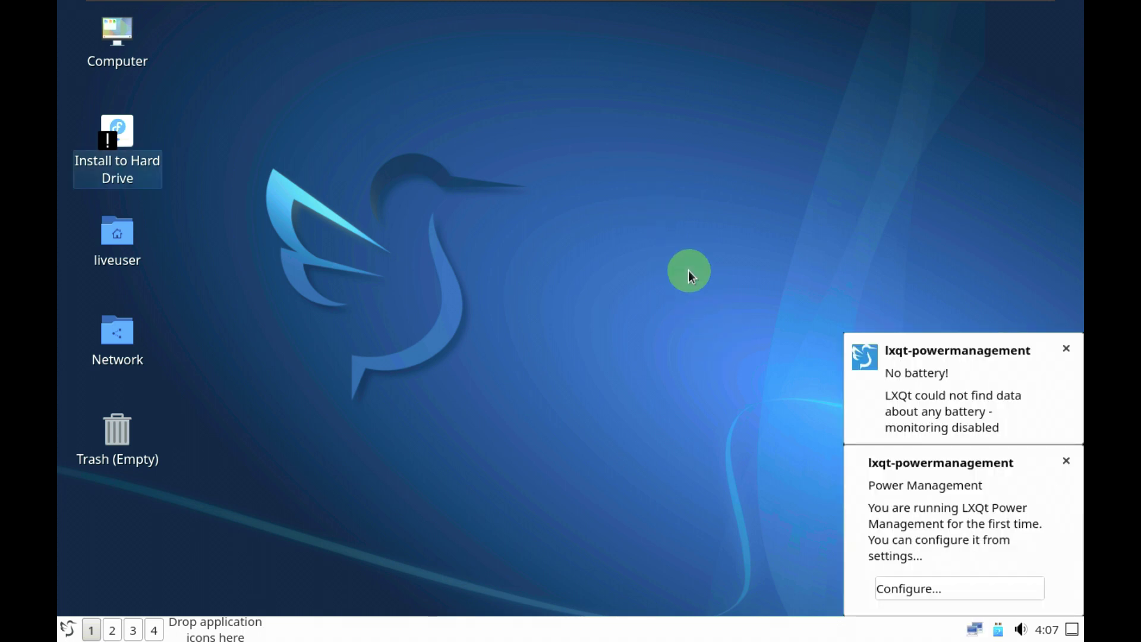
# Step: Set the screen resolution to 1920x1080 in Monitor Settings and keep it
pyautogui.click(67, 629)
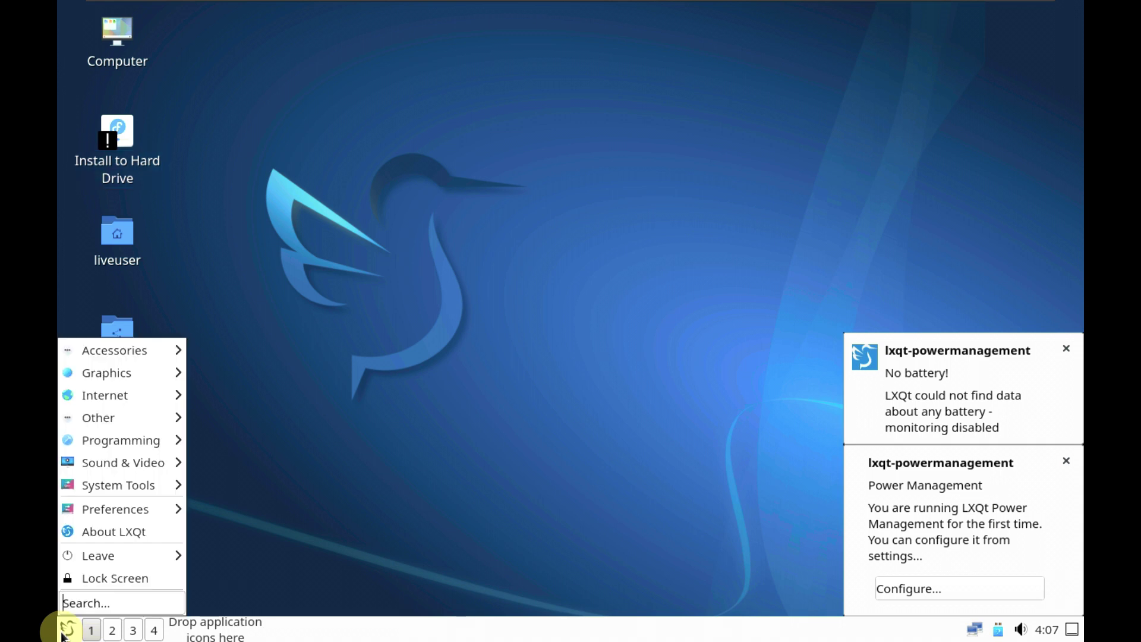
pyautogui.moveTo(121, 508)
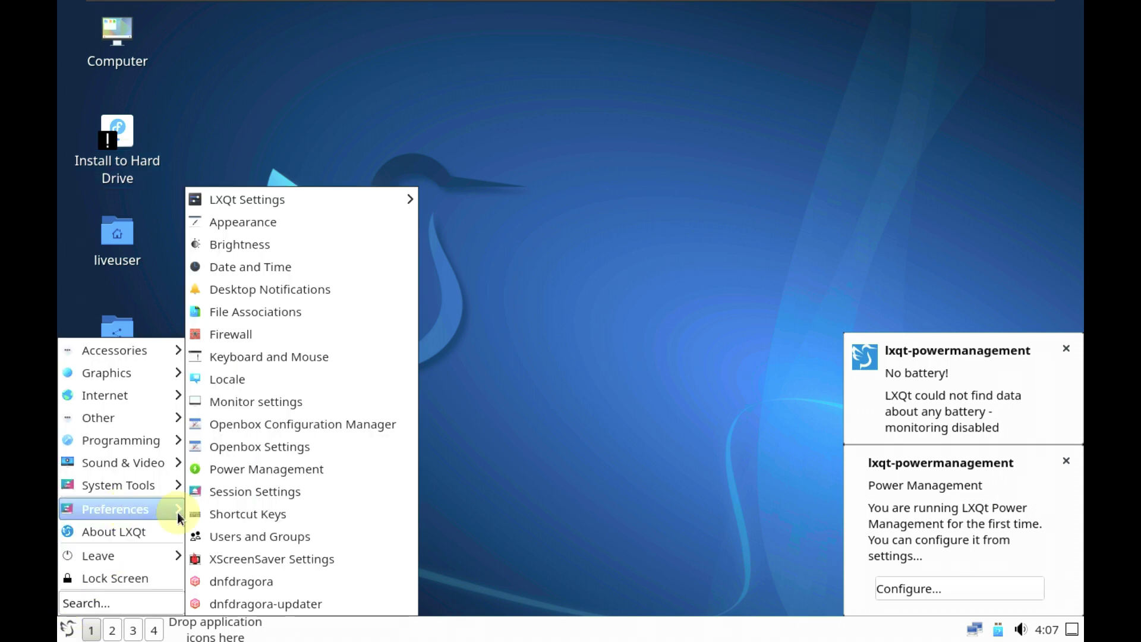
pyautogui.click(270, 405)
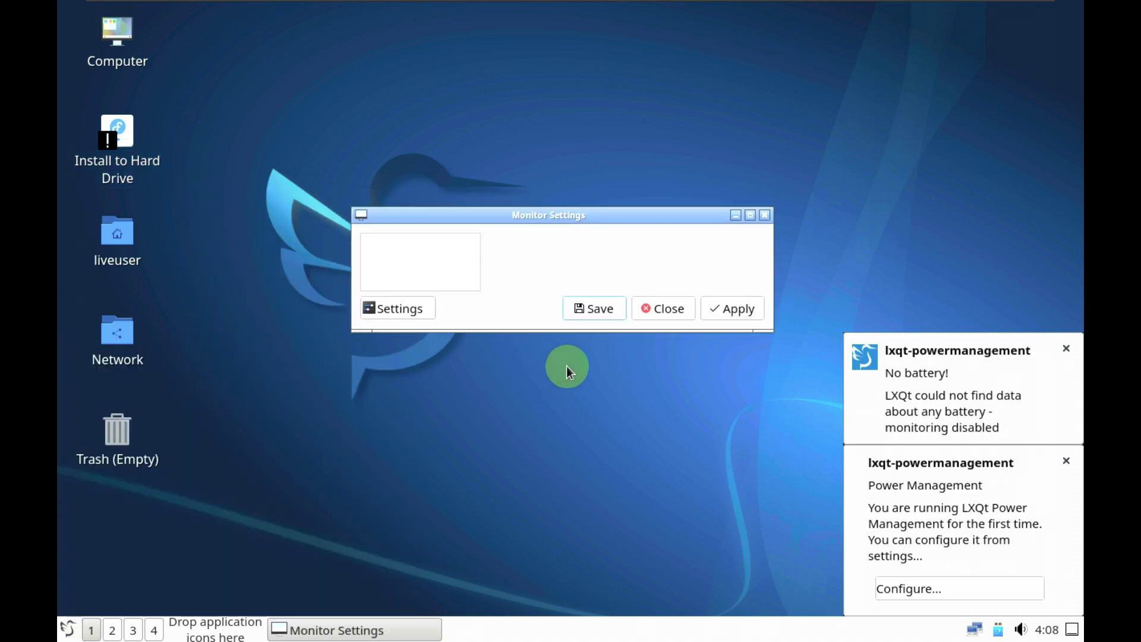
pyautogui.click(647, 323)
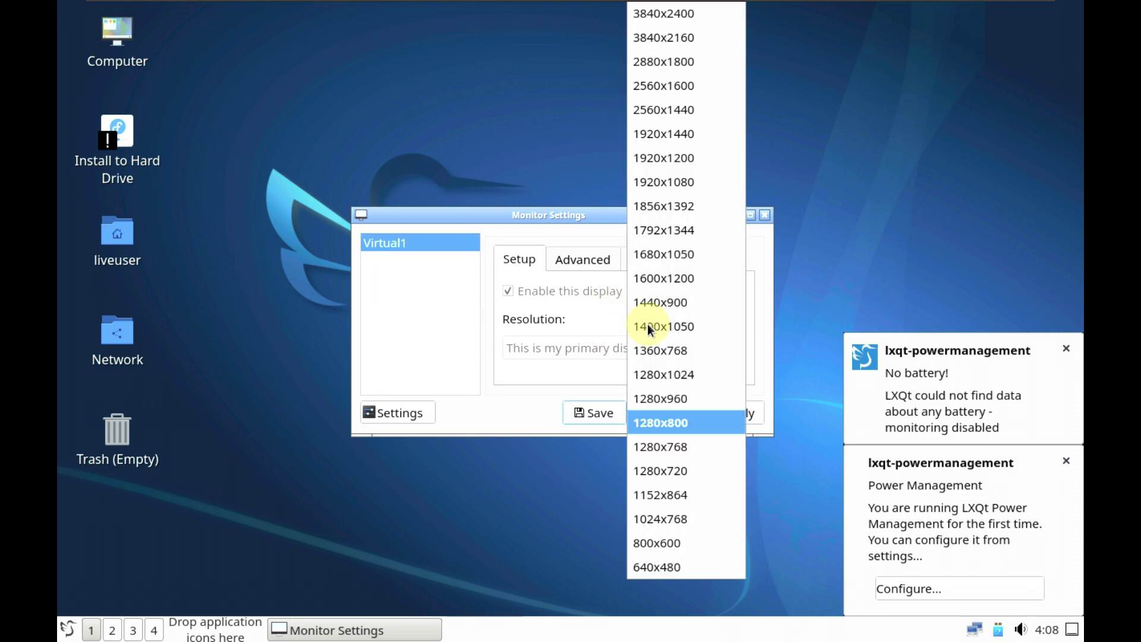
pyautogui.click(669, 188)
pyautogui.click(733, 410)
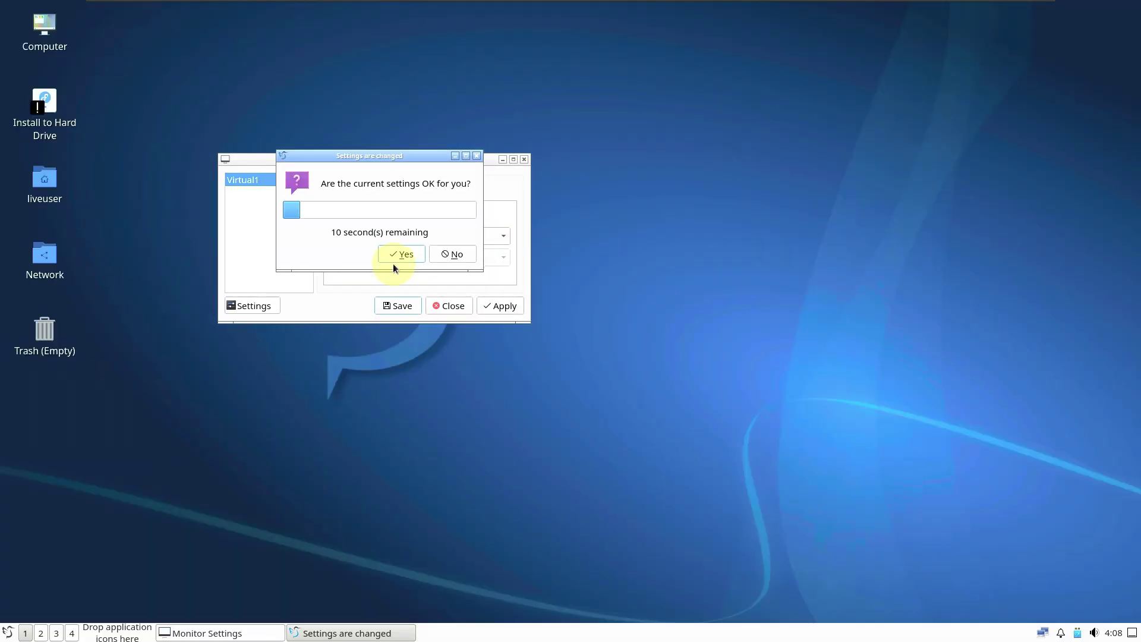
pyautogui.click(397, 253)
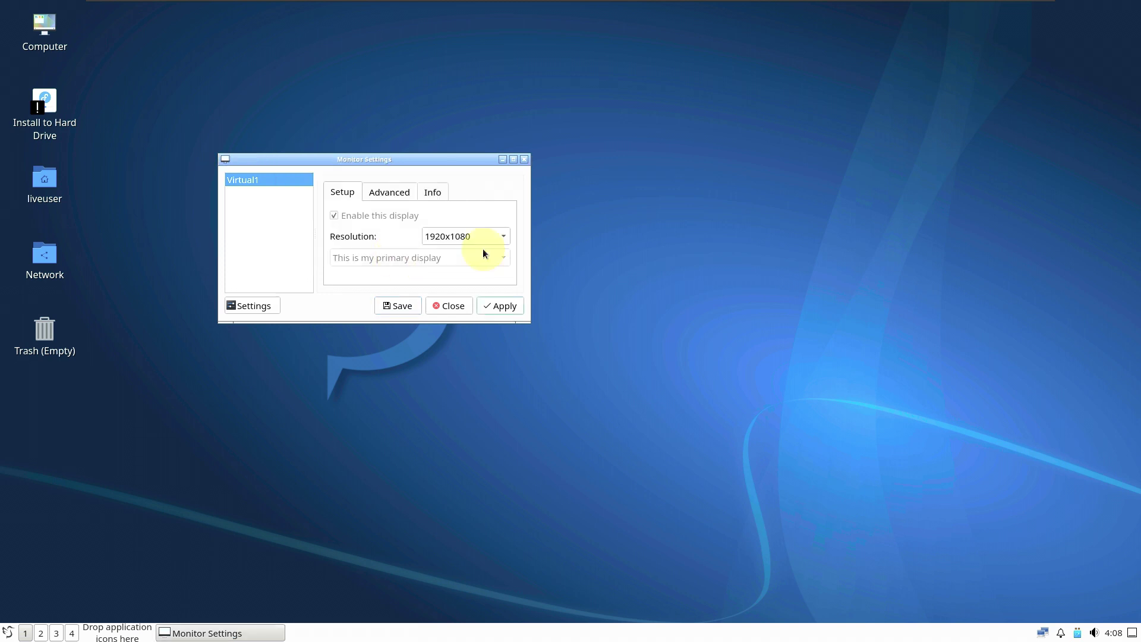
# Step: Toggle the VM display stretch back to native size and close Monitor Settings
pyautogui.moveTo(947, 5)
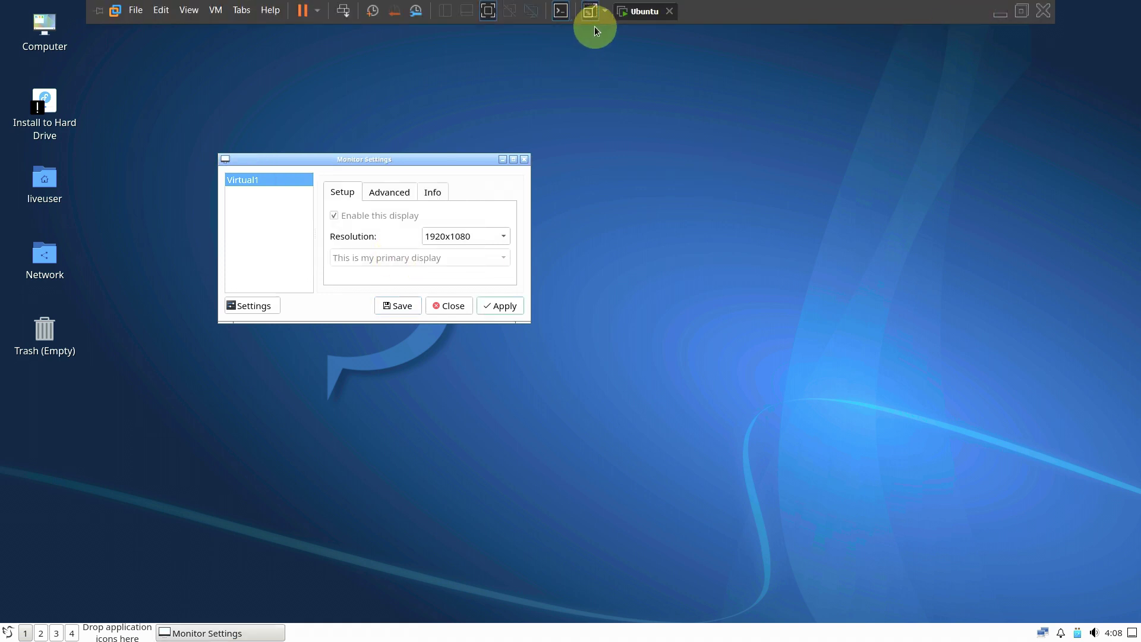
pyautogui.click(592, 17)
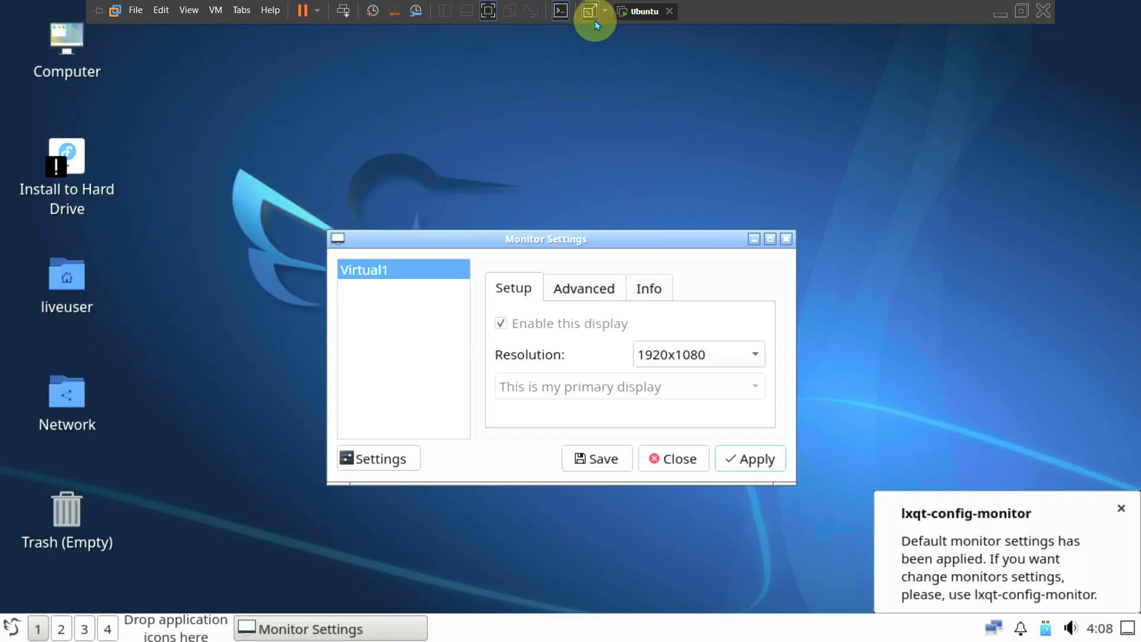
pyautogui.click(591, 14)
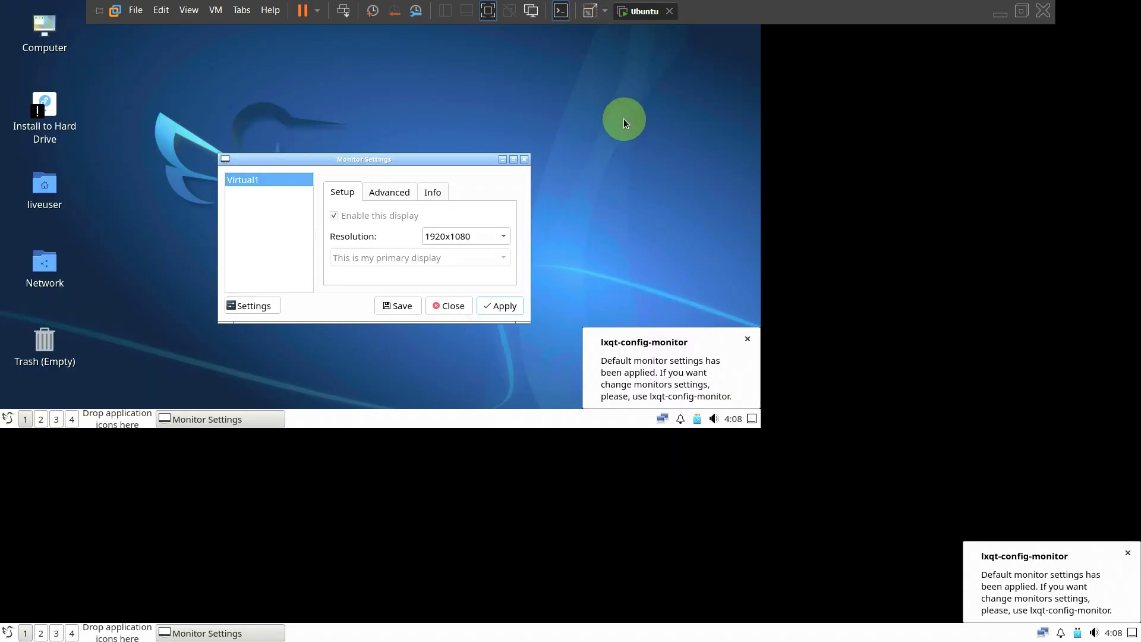
pyautogui.click(448, 306)
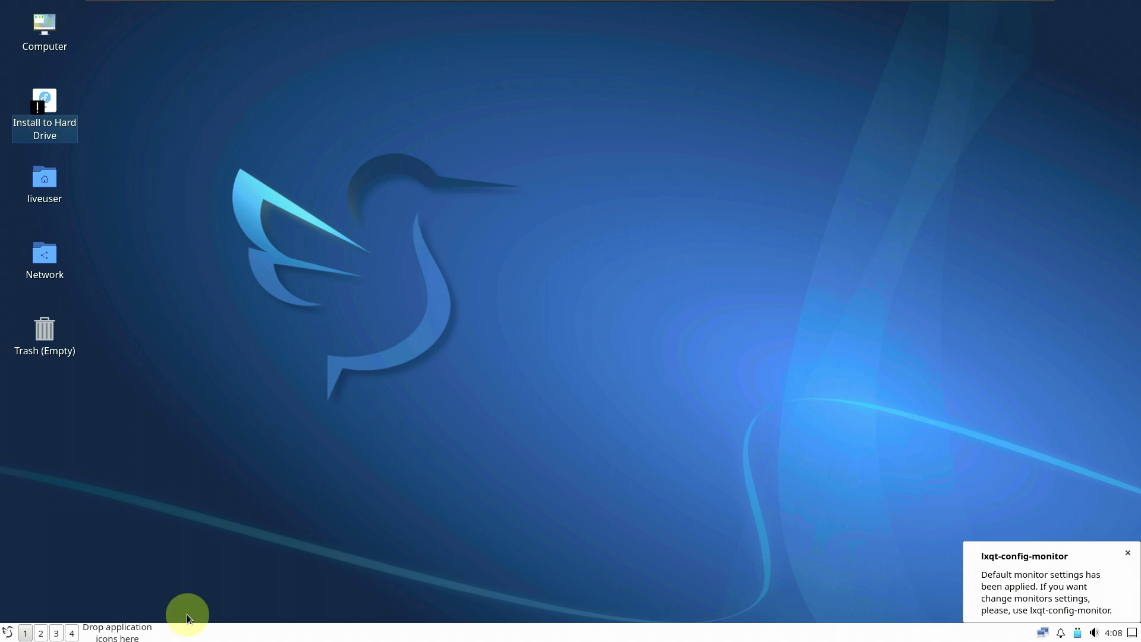
# Step: Show the About LXQt dialog for version 1.3.0, then launch QTerminal from System Tools
pyautogui.click(13, 632)
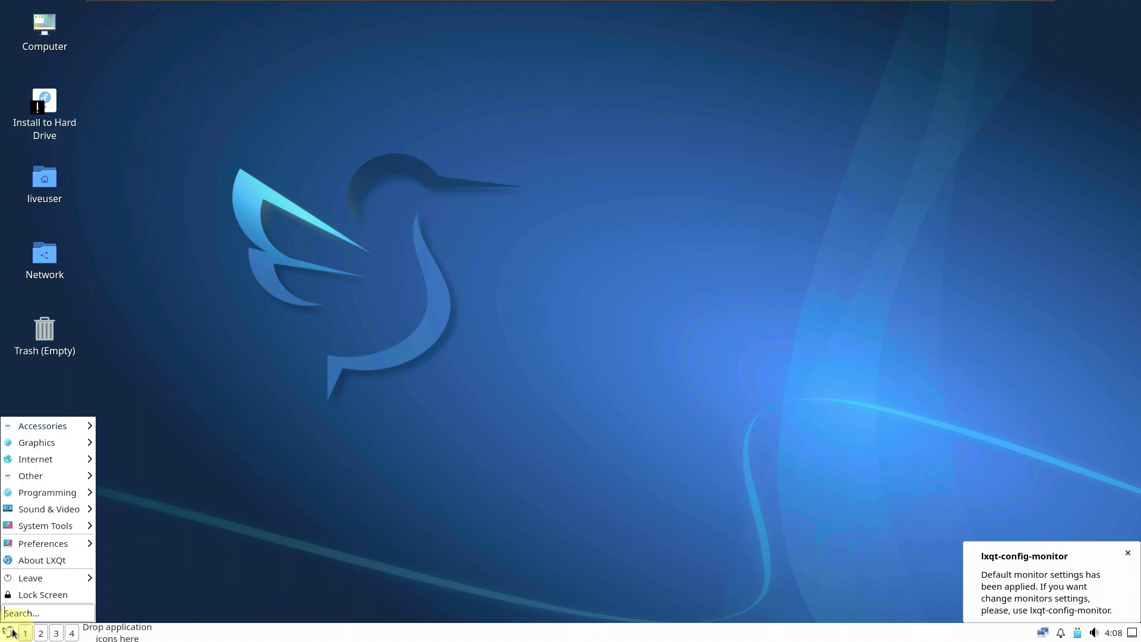
pyautogui.click(65, 558)
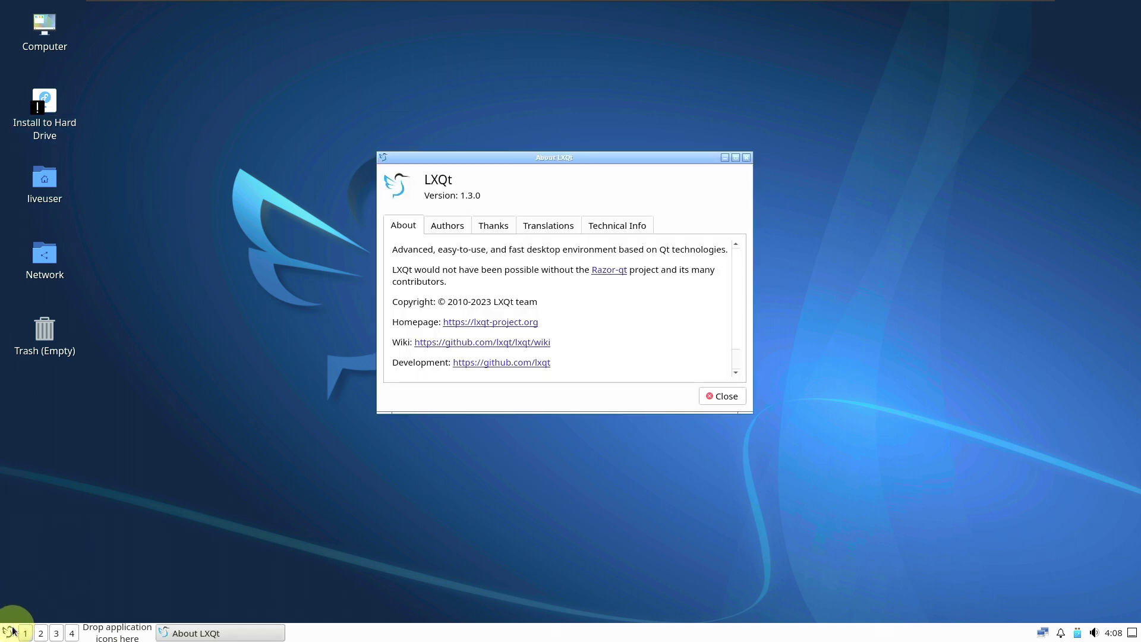
pyautogui.click(10, 630)
pyautogui.moveTo(83, 526)
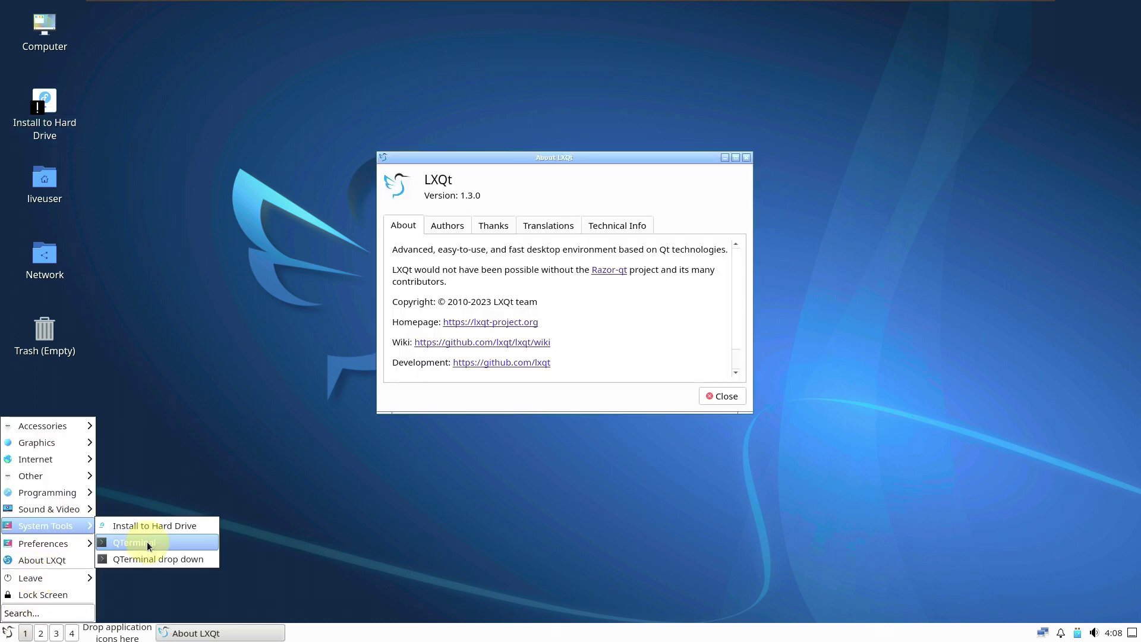
pyautogui.moveTo(77, 546)
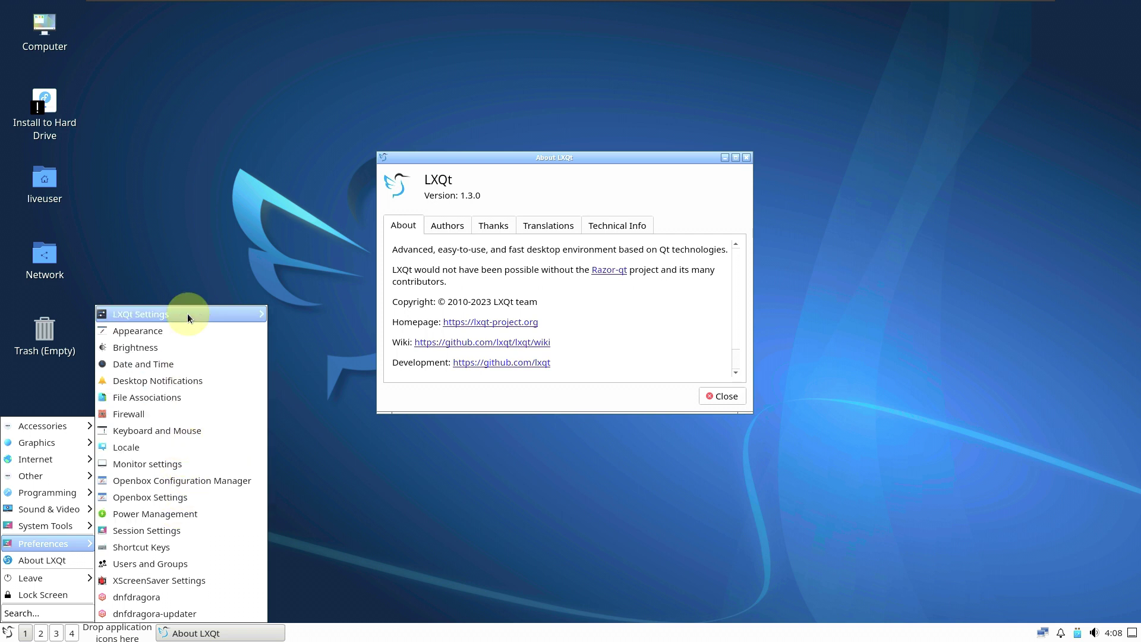
pyautogui.moveTo(188, 318)
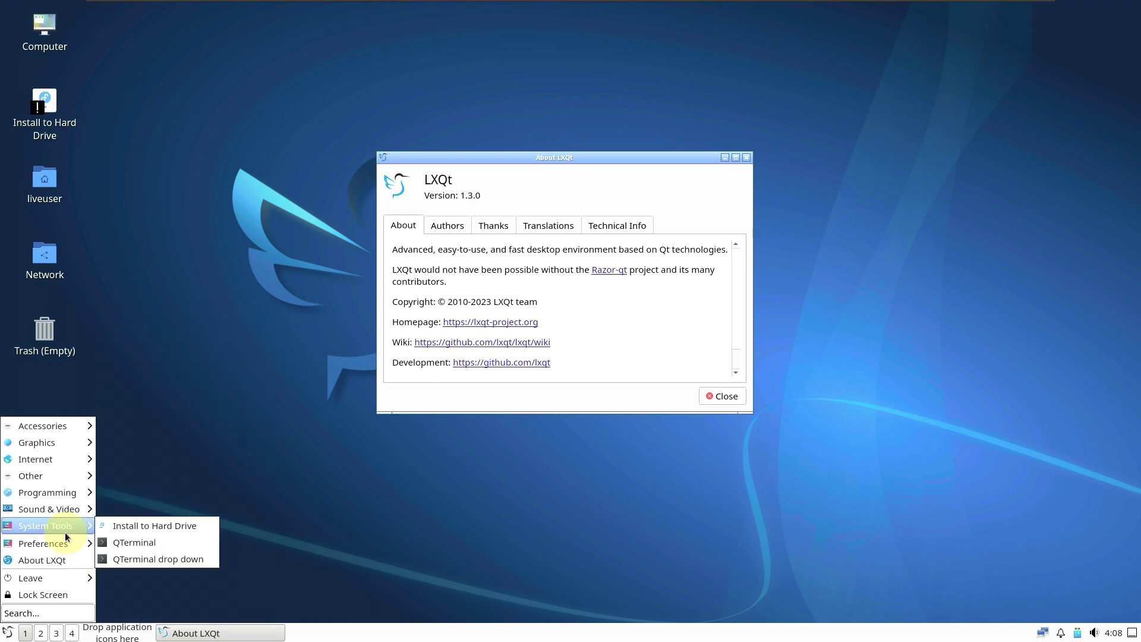
pyautogui.click(127, 542)
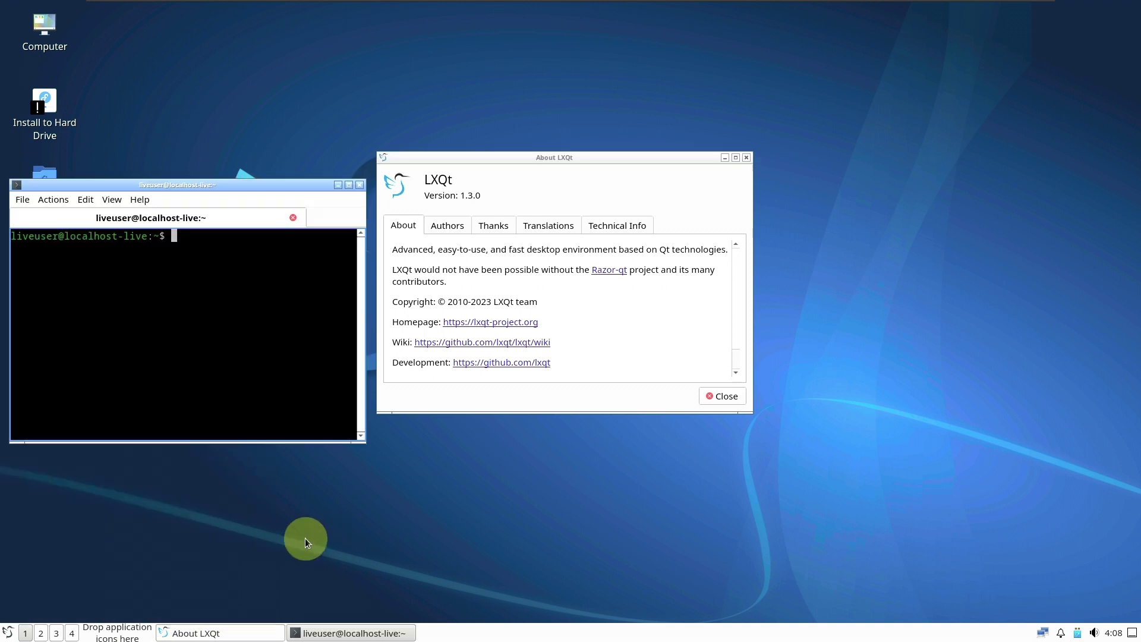
# Step: Close About LXQt, center the terminal, and run inxi and cat /etc/issue
pyautogui.click(721, 396)
pyautogui.moveTo(266, 197); pyautogui.dragTo(715, 175)
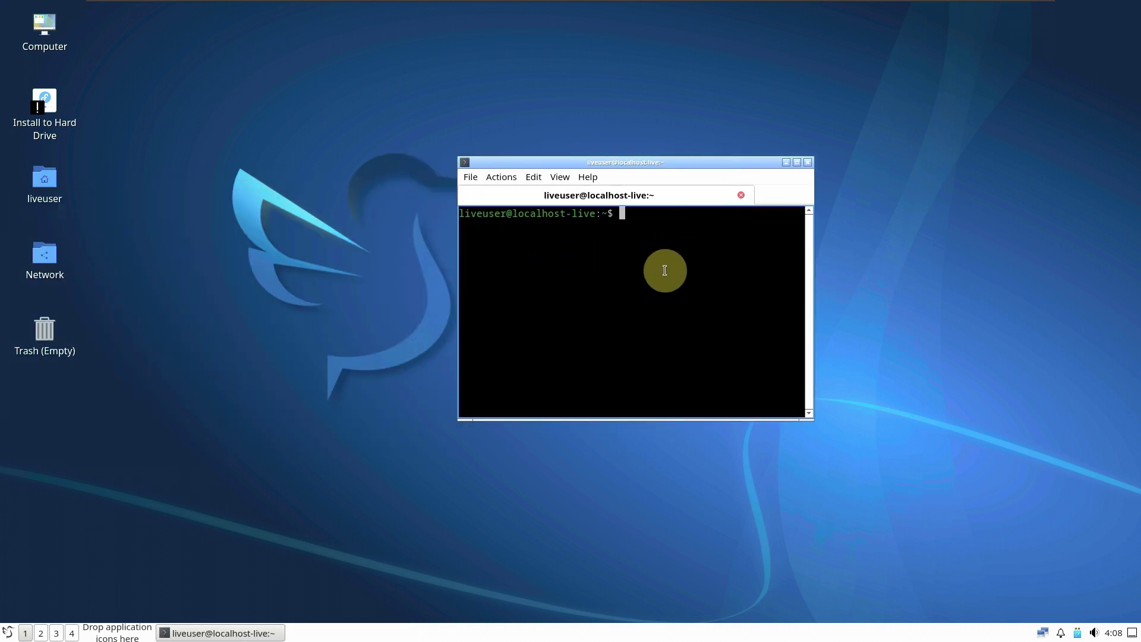
pyautogui.write('inxi')
pyautogui.press('Return')
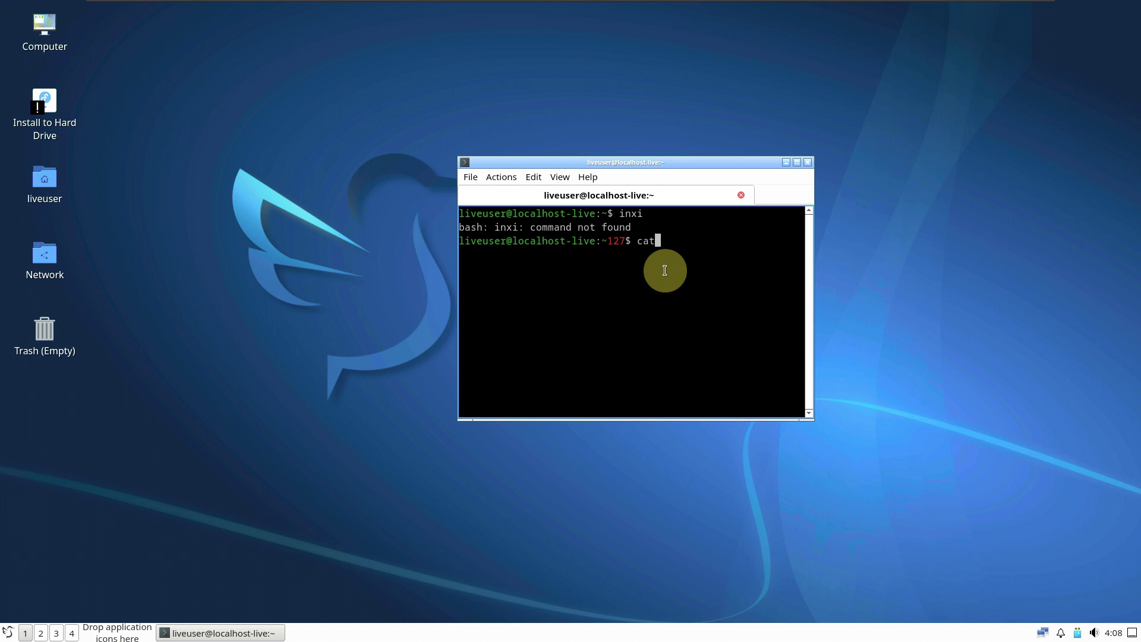
pyautogui.write('cat /etc/issue')
pyautogui.press('Return')
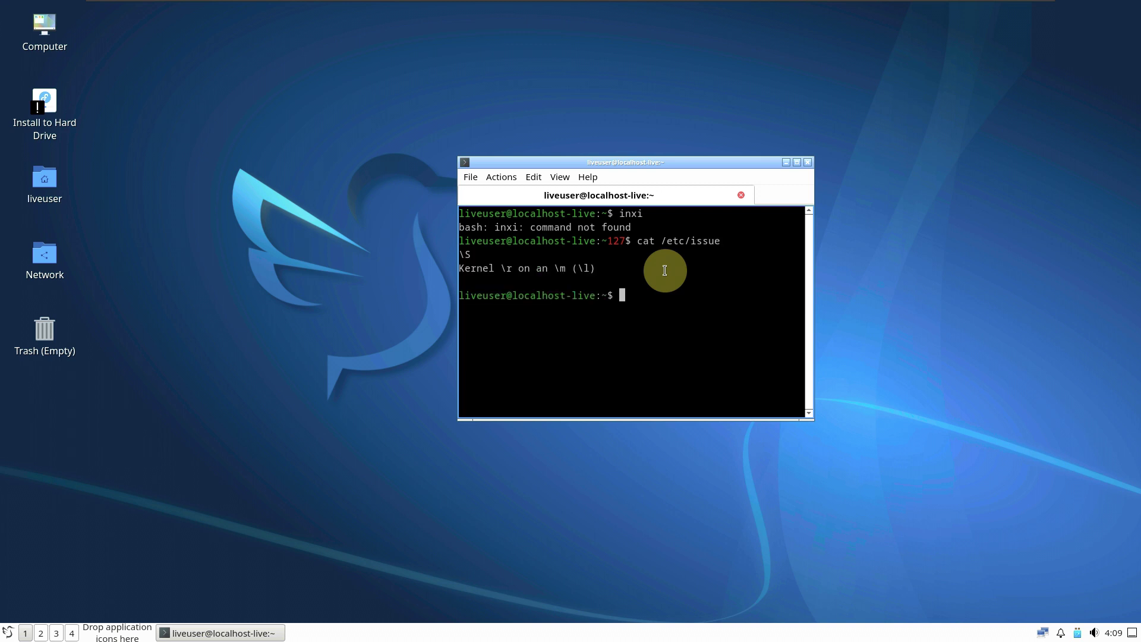
# Step: Run neofetch, htop, uname -a and uname -r to check the kernel release
pyautogui.write('neofetch')
pyautogui.press('Return')
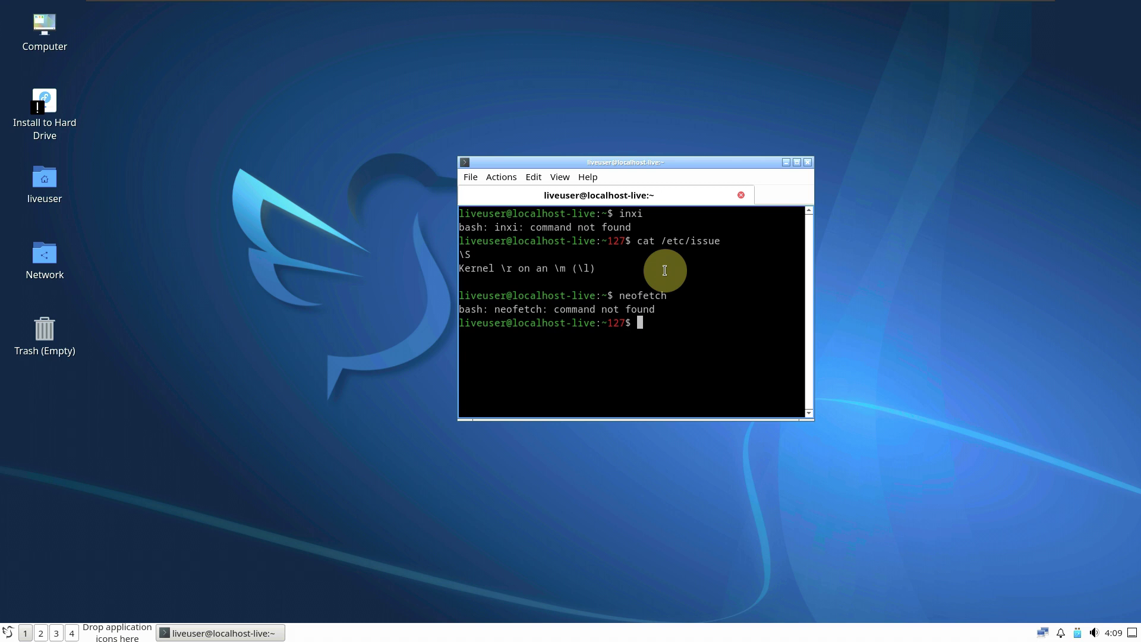
pyautogui.write('htop')
pyautogui.press('Return')
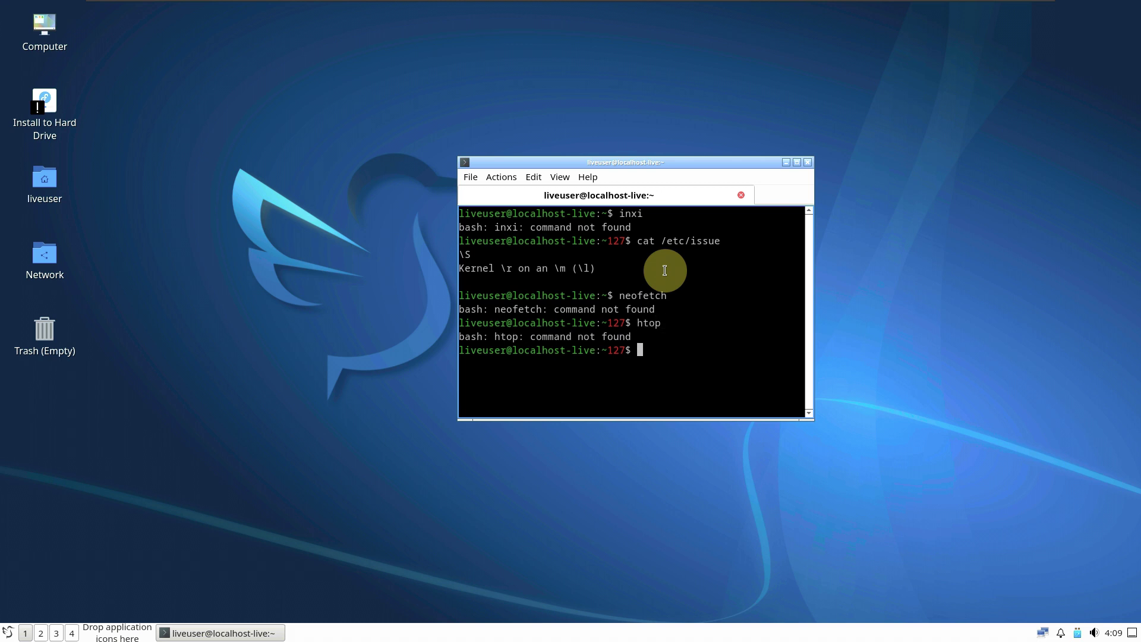
pyautogui.write('uname -a')
pyautogui.press('Return')
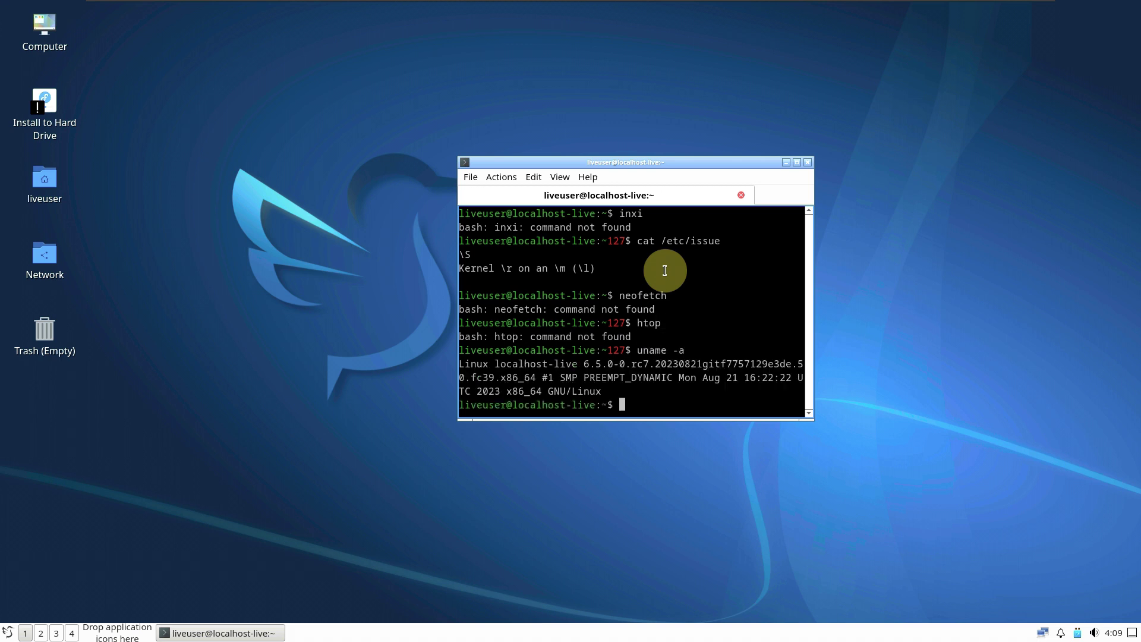
pyautogui.write('uname r-')
pyautogui.press('Return')
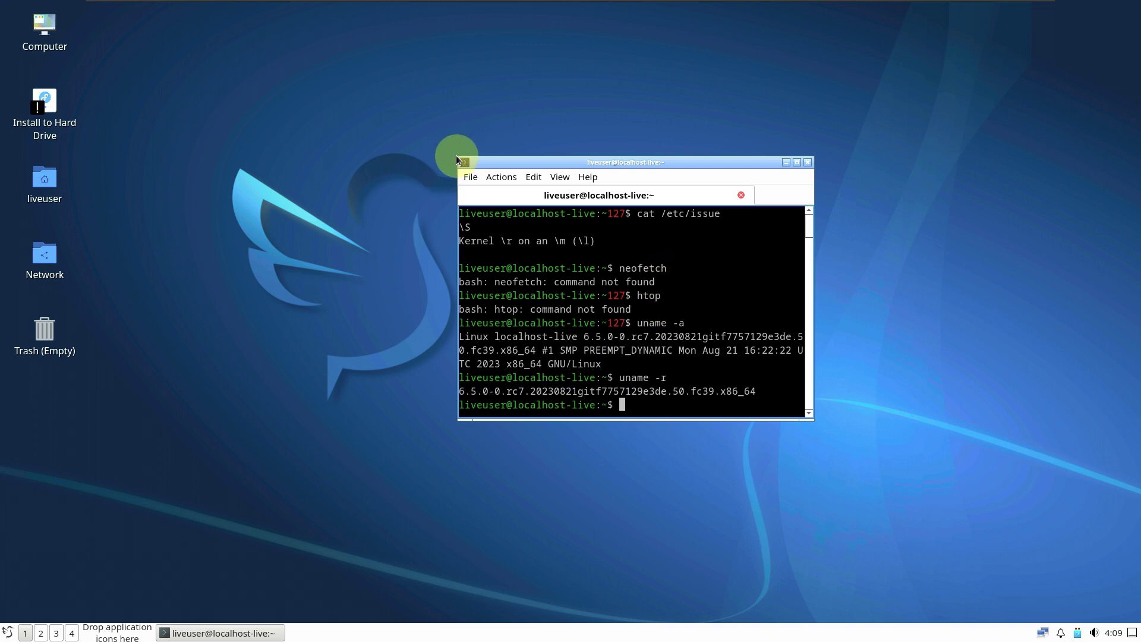
# Step: Enlarge the terminal window and enter a dnf install command for neofetch
pyautogui.moveTo(454, 158); pyautogui.dragTo(588, 77)
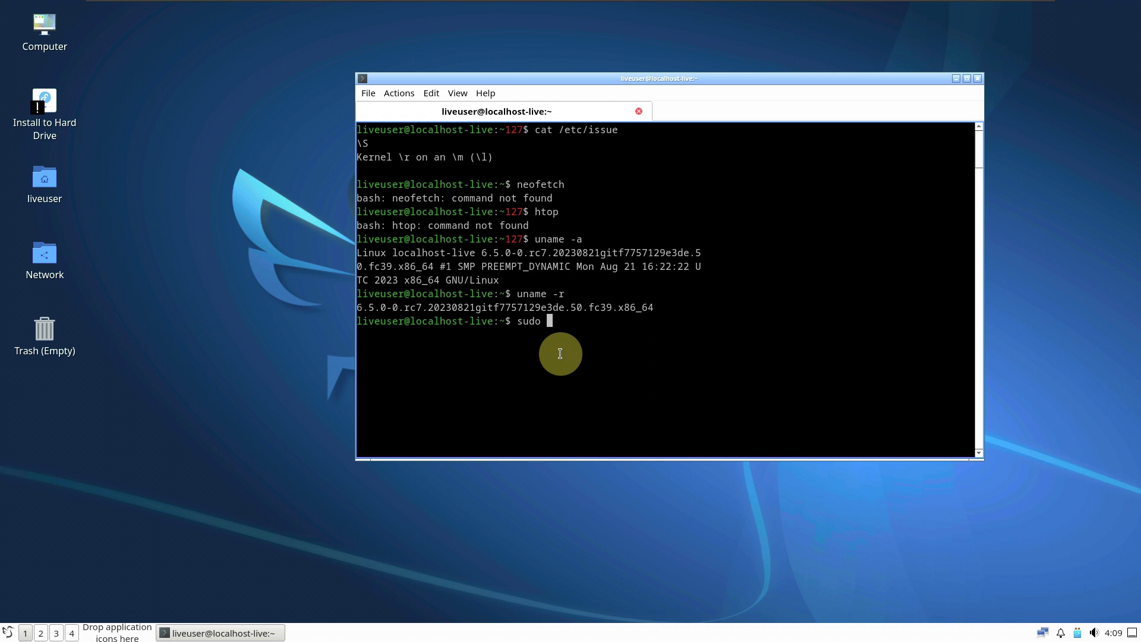
pyautogui.write('install neofetch')
pyautogui.click(273, 317)
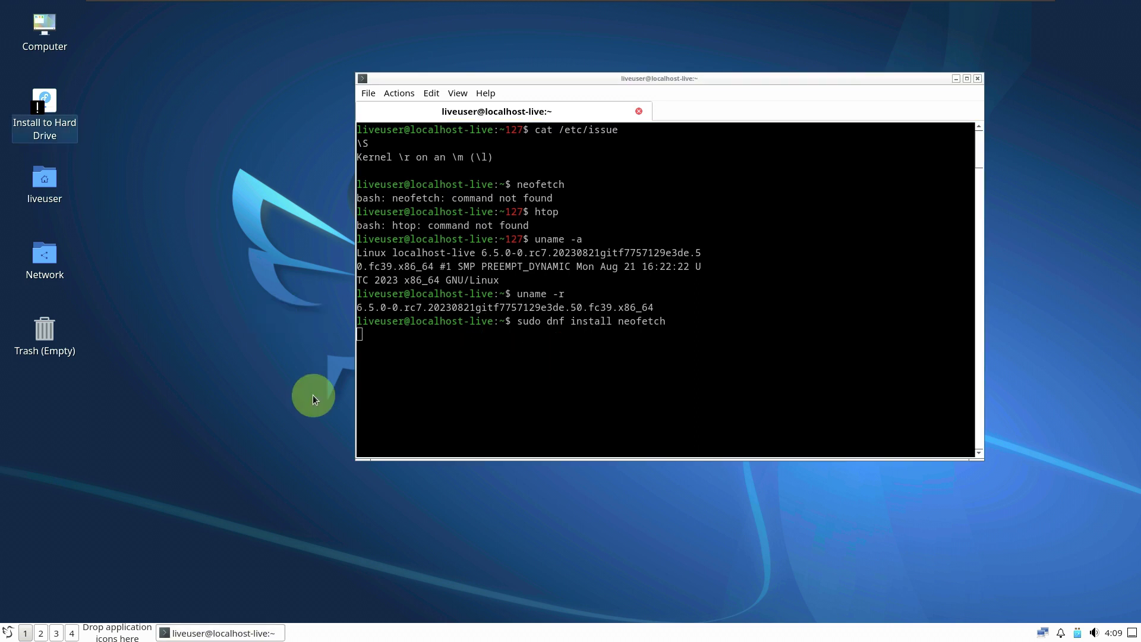
pyautogui.rightClick(373, 634)
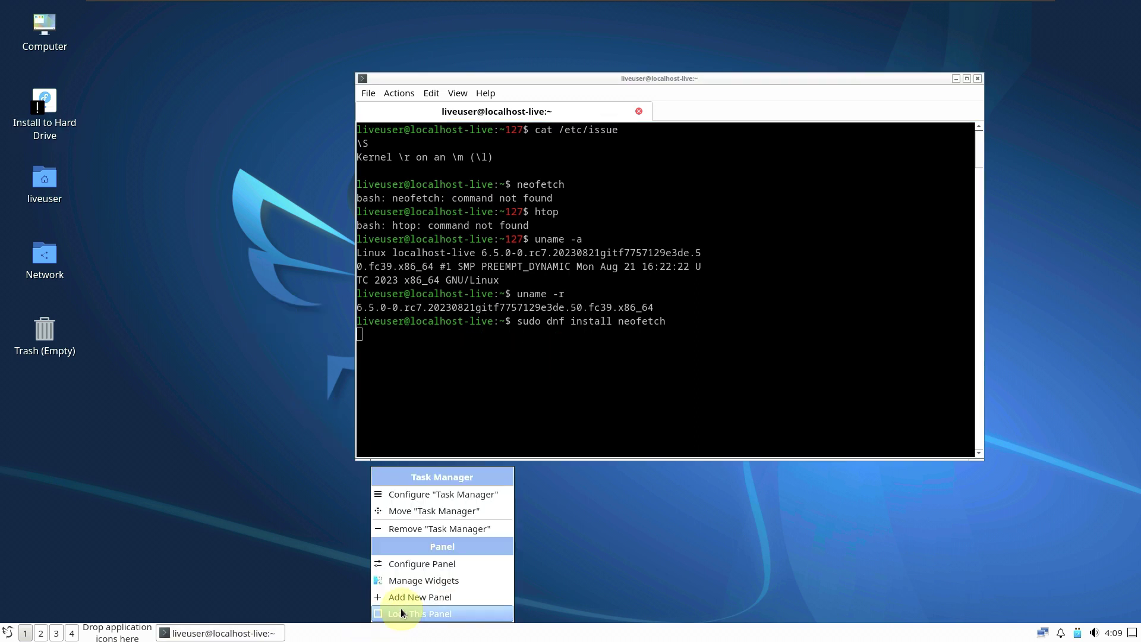
pyautogui.click(448, 562)
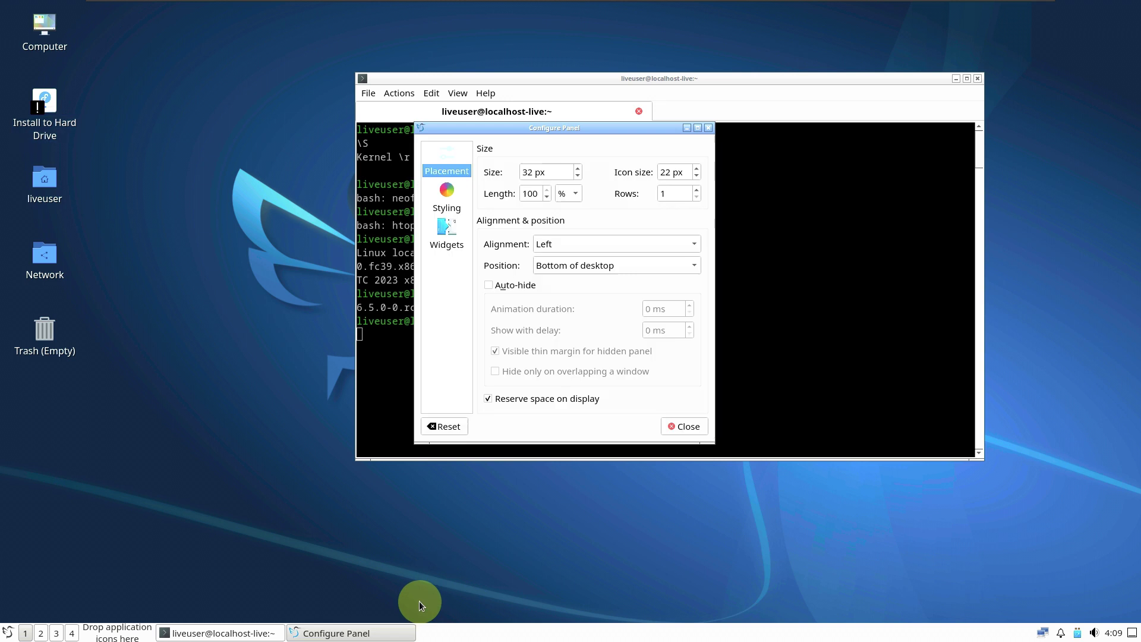
pyautogui.rightClick(440, 637)
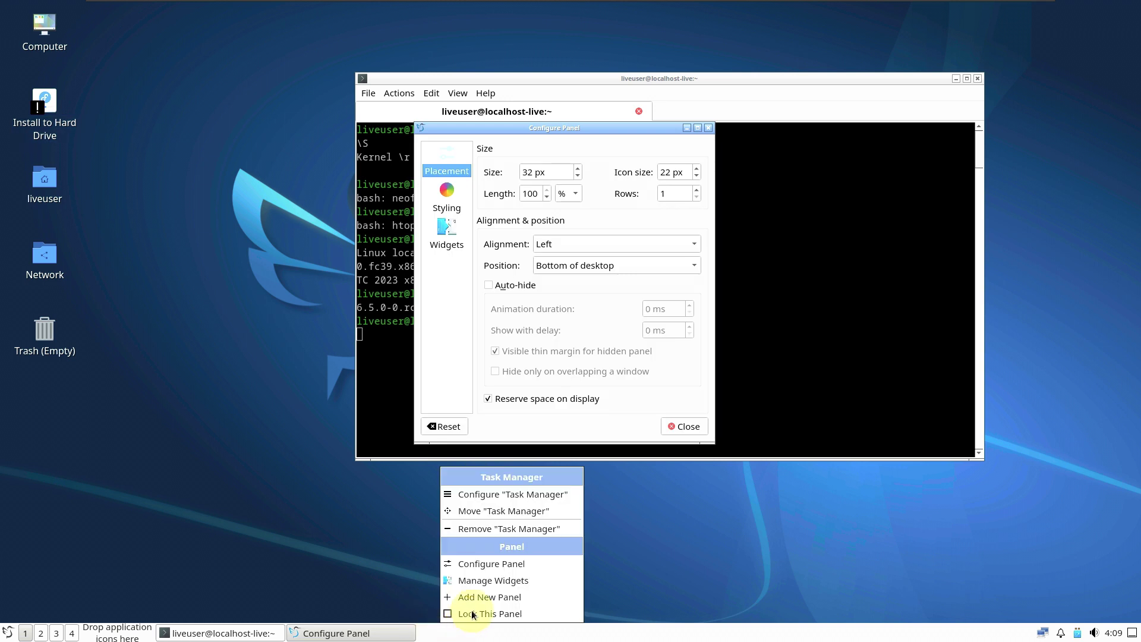
pyautogui.click(506, 581)
pyautogui.rightClick(554, 630)
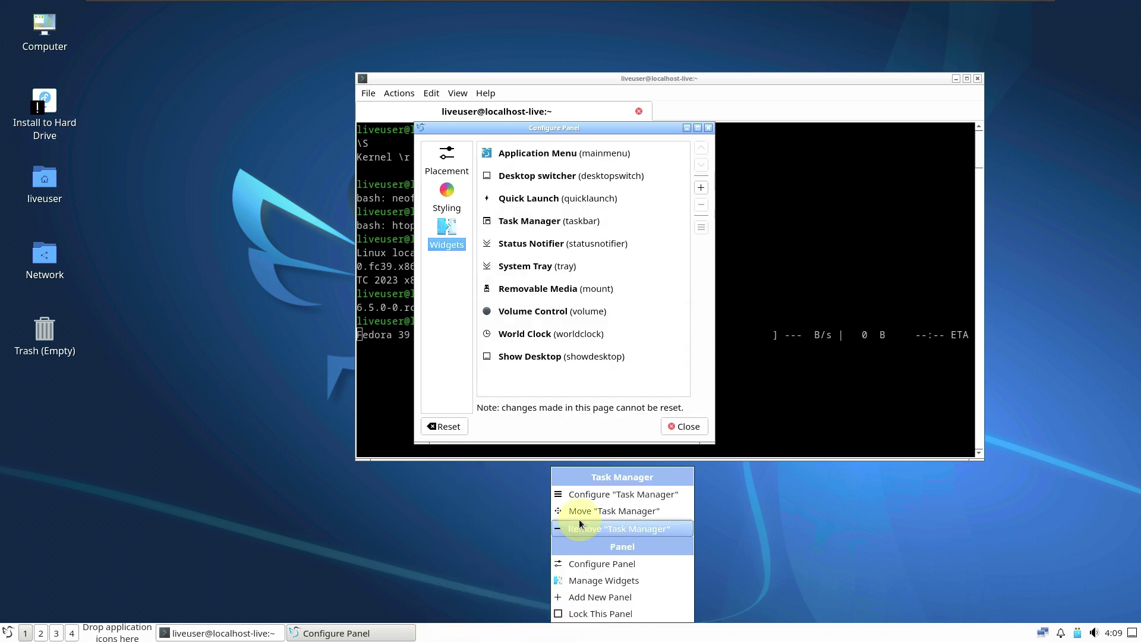
pyautogui.click(582, 498)
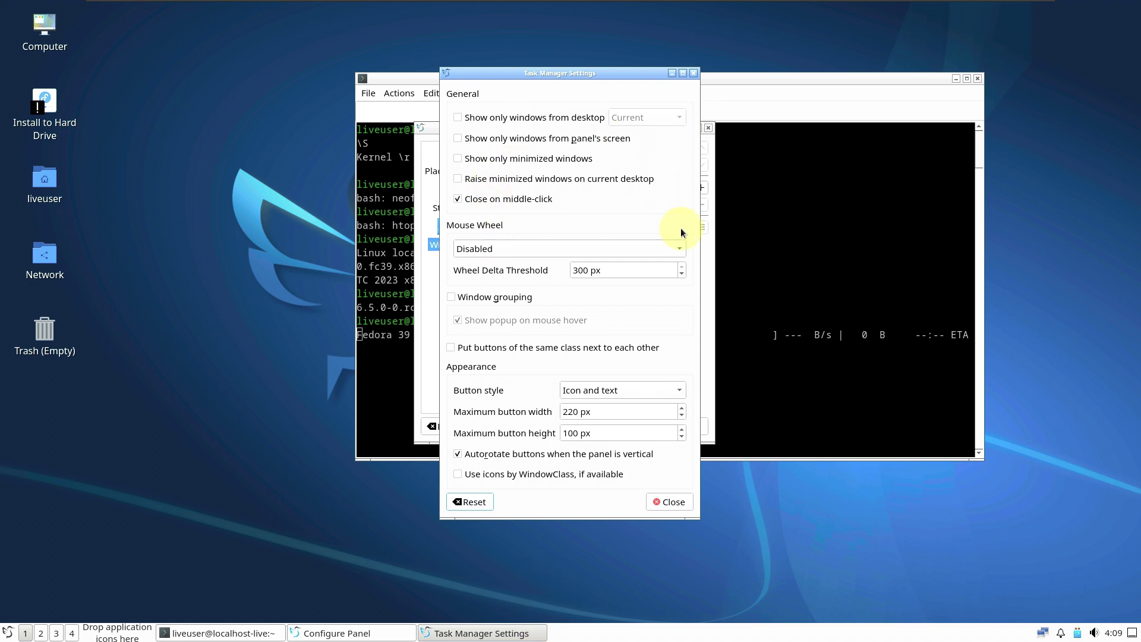
pyautogui.click(674, 503)
pyautogui.moveTo(565, 153); pyautogui.dragTo(702, 267)
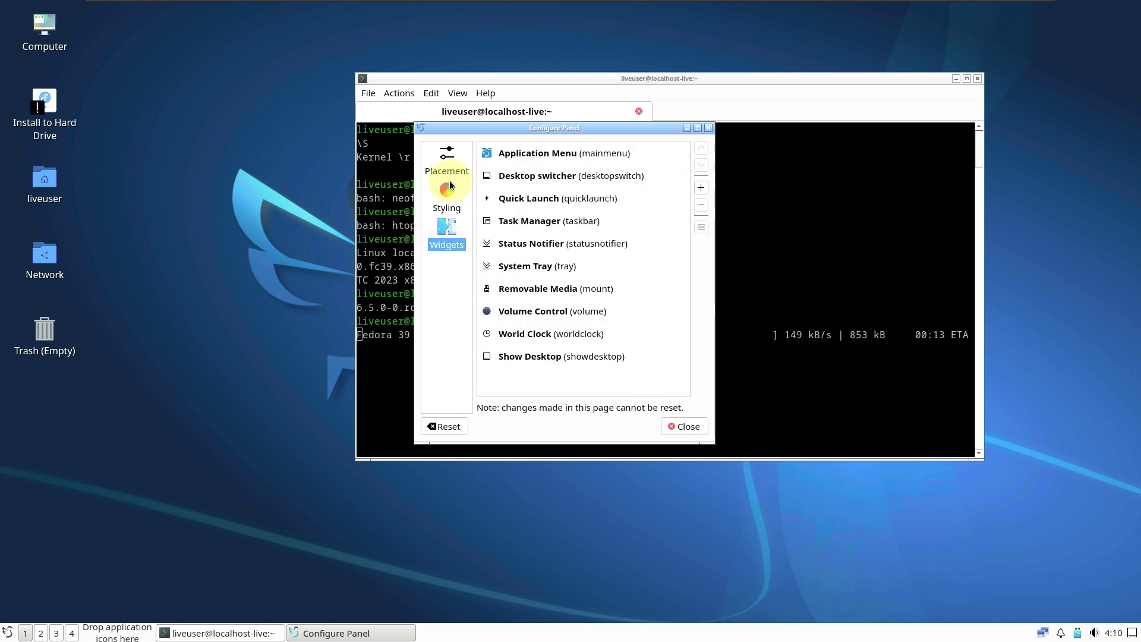
pyautogui.click(449, 208)
pyautogui.click(447, 170)
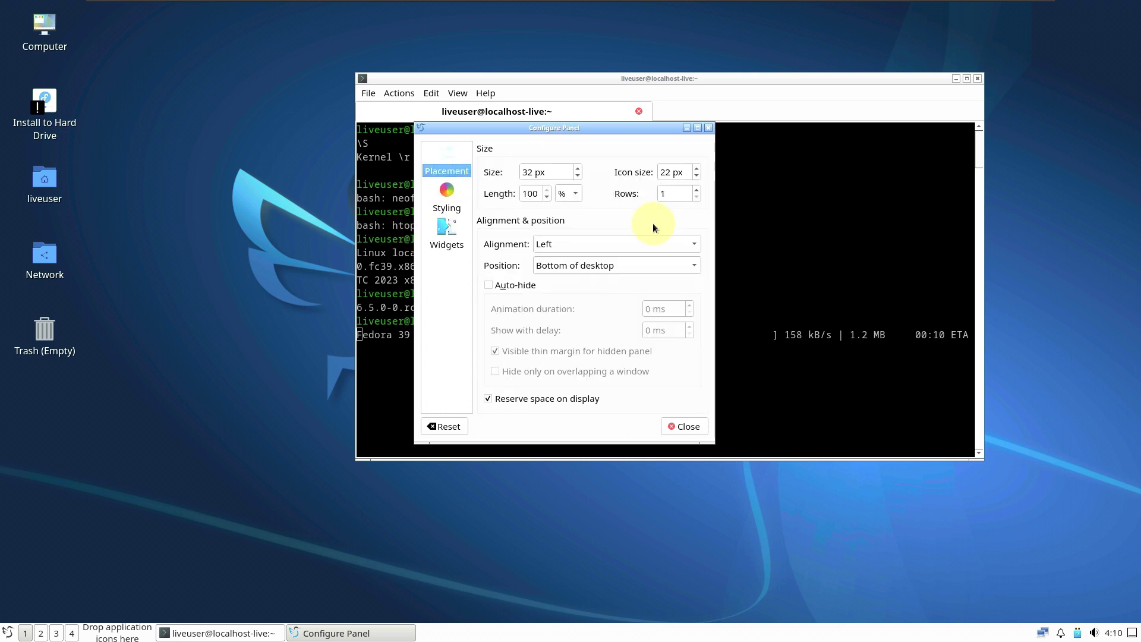
pyautogui.click(674, 427)
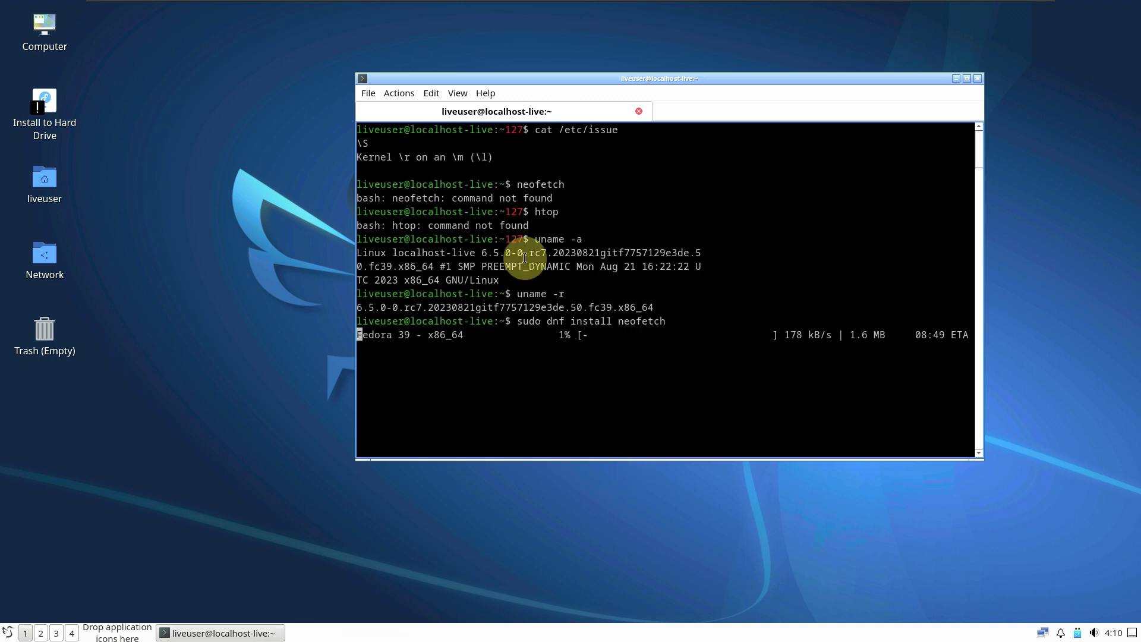
pyautogui.click(485, 93)
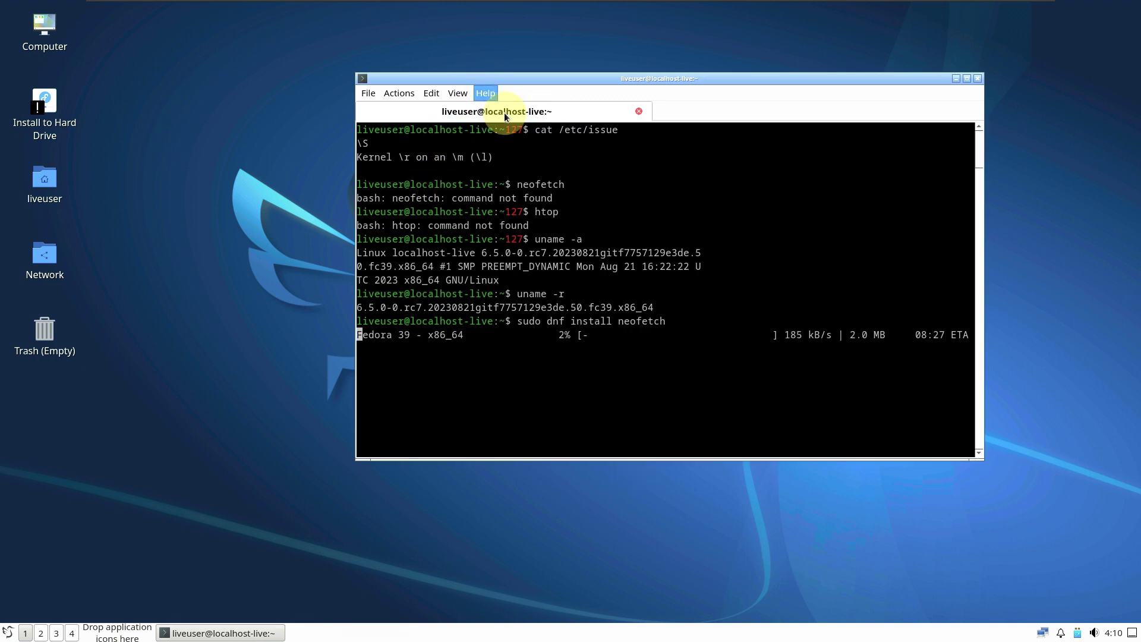
pyautogui.click(505, 112)
pyautogui.click(789, 332)
pyautogui.click(485, 93)
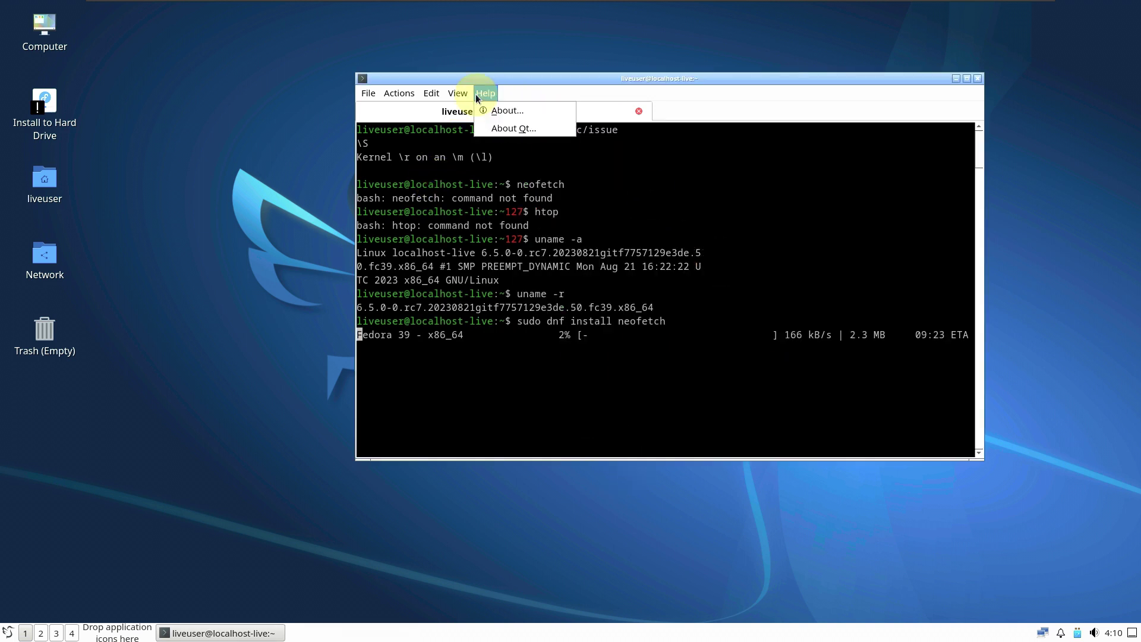
pyautogui.click(510, 130)
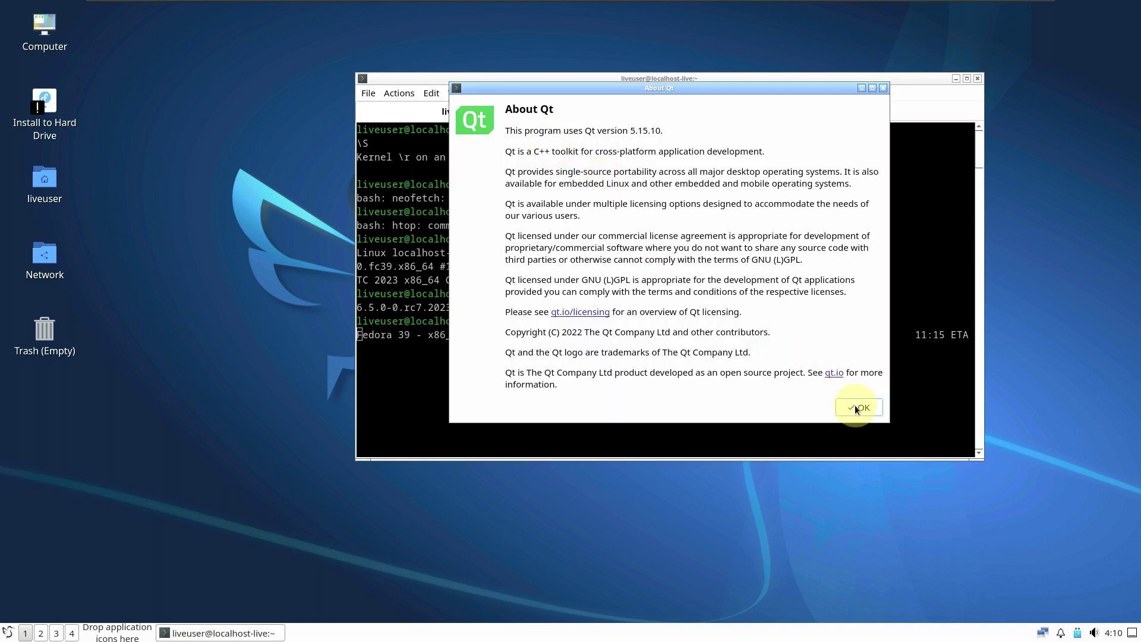
pyautogui.click(859, 408)
pyautogui.click(1114, 633)
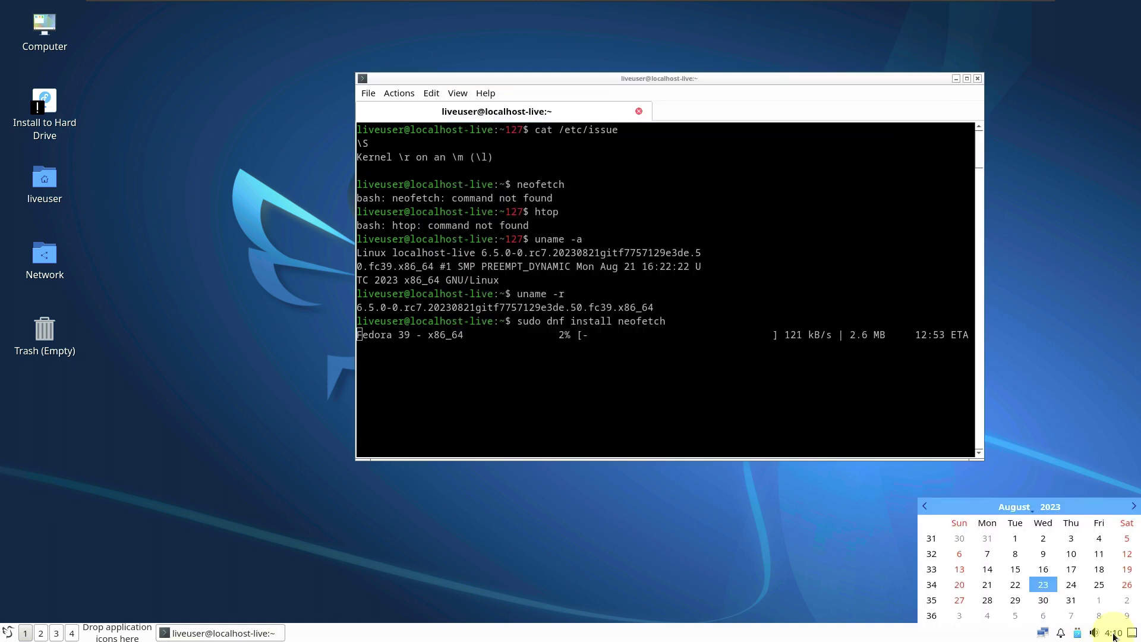
pyautogui.click(1113, 633)
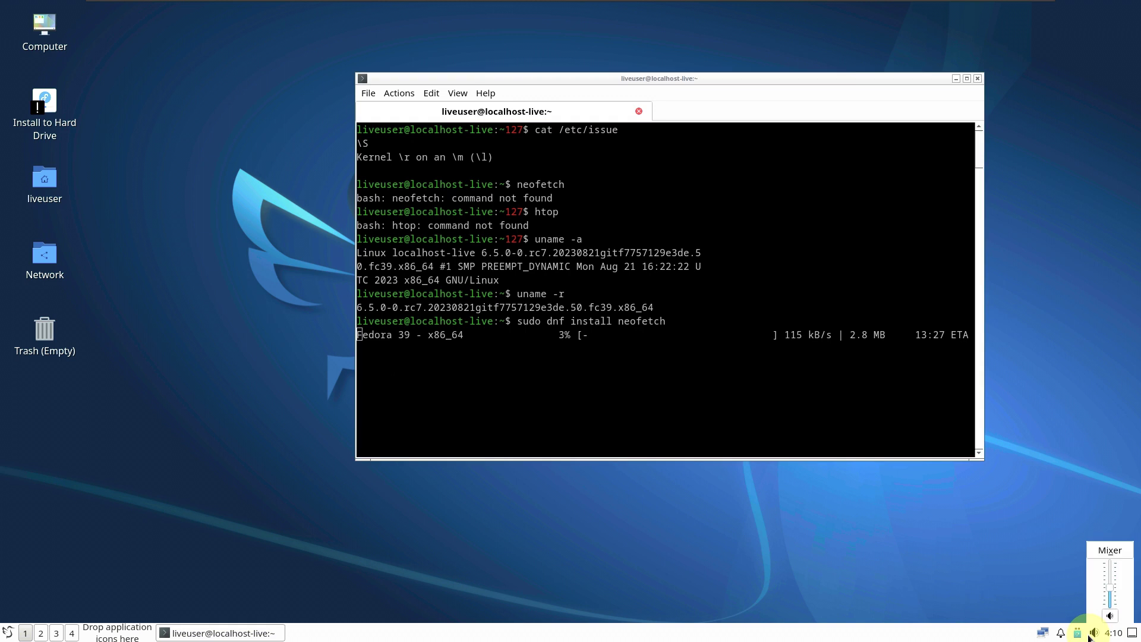
pyautogui.click(1078, 637)
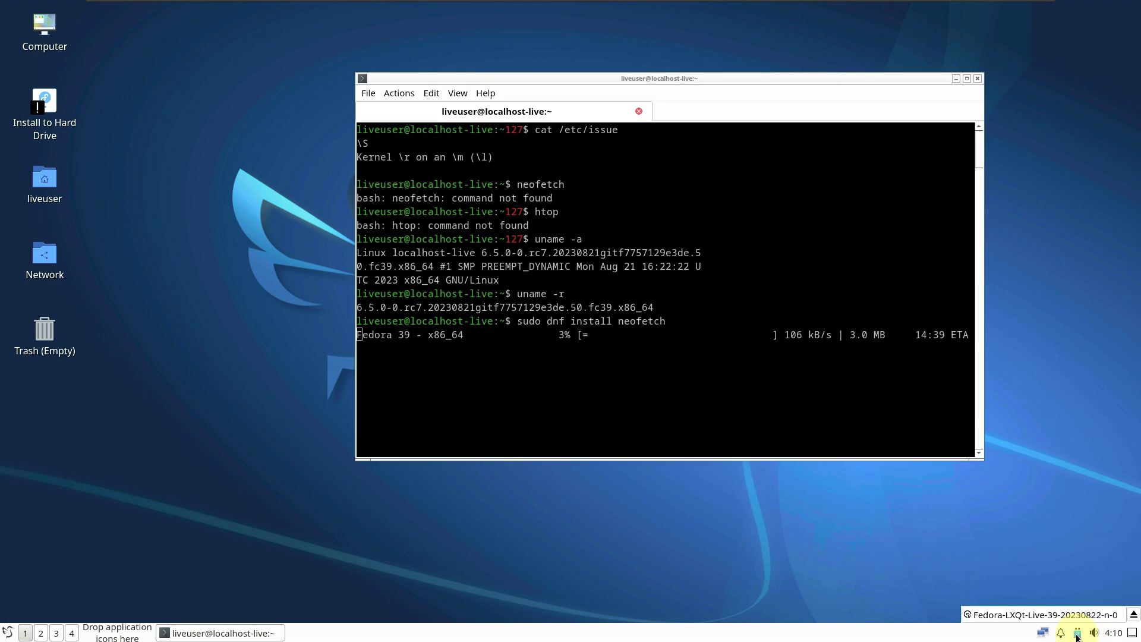
pyautogui.click(1078, 637)
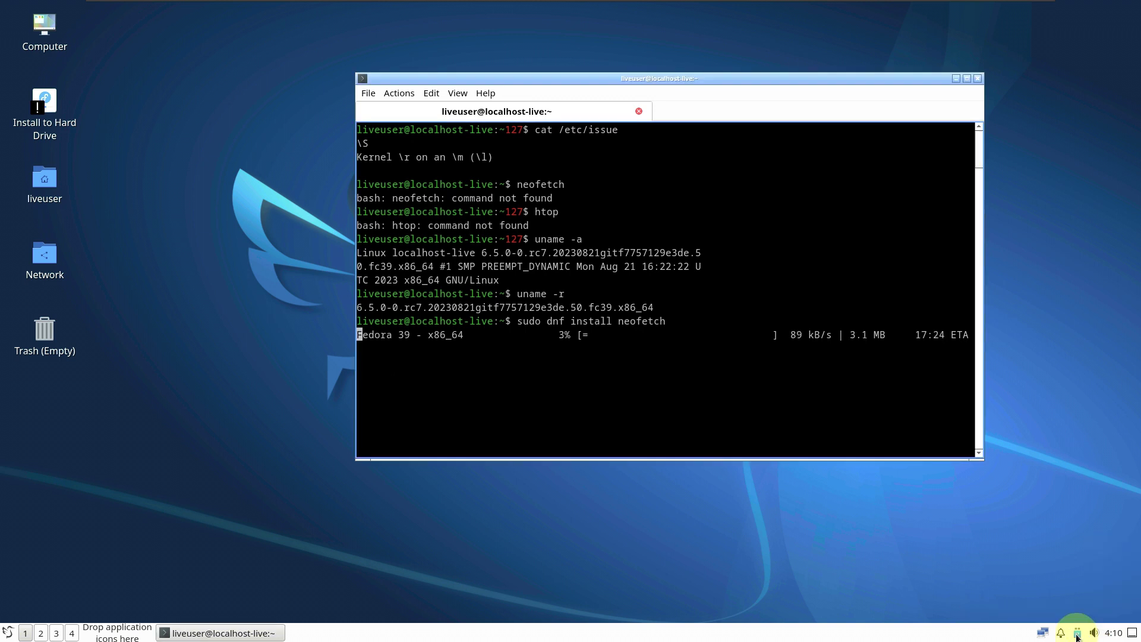
pyautogui.click(1060, 633)
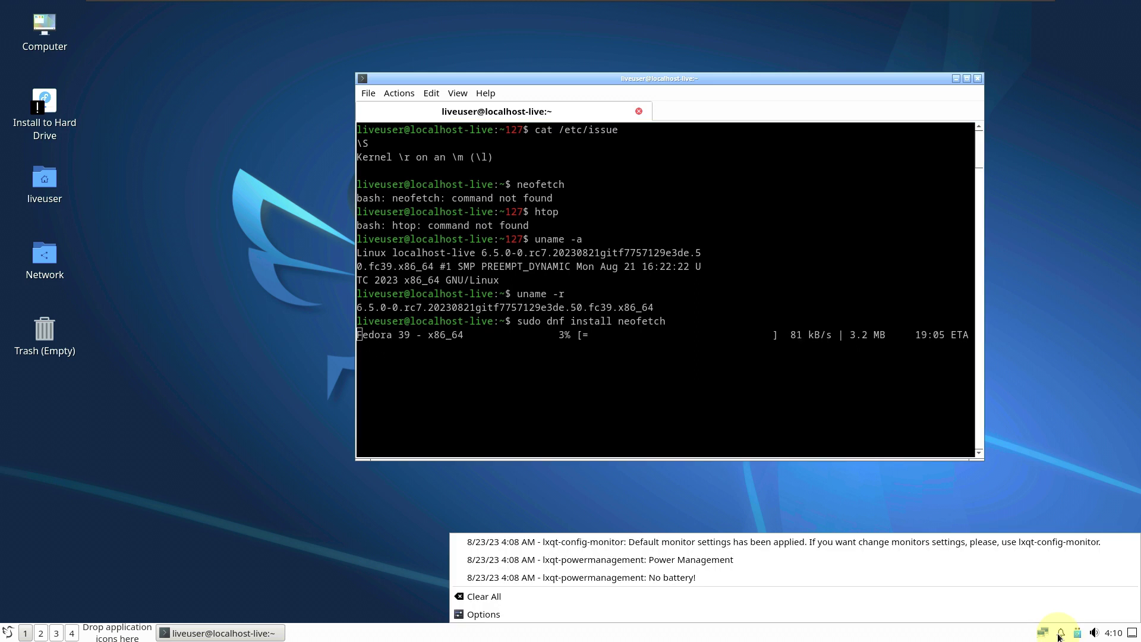
pyautogui.click(1061, 635)
pyautogui.click(1044, 634)
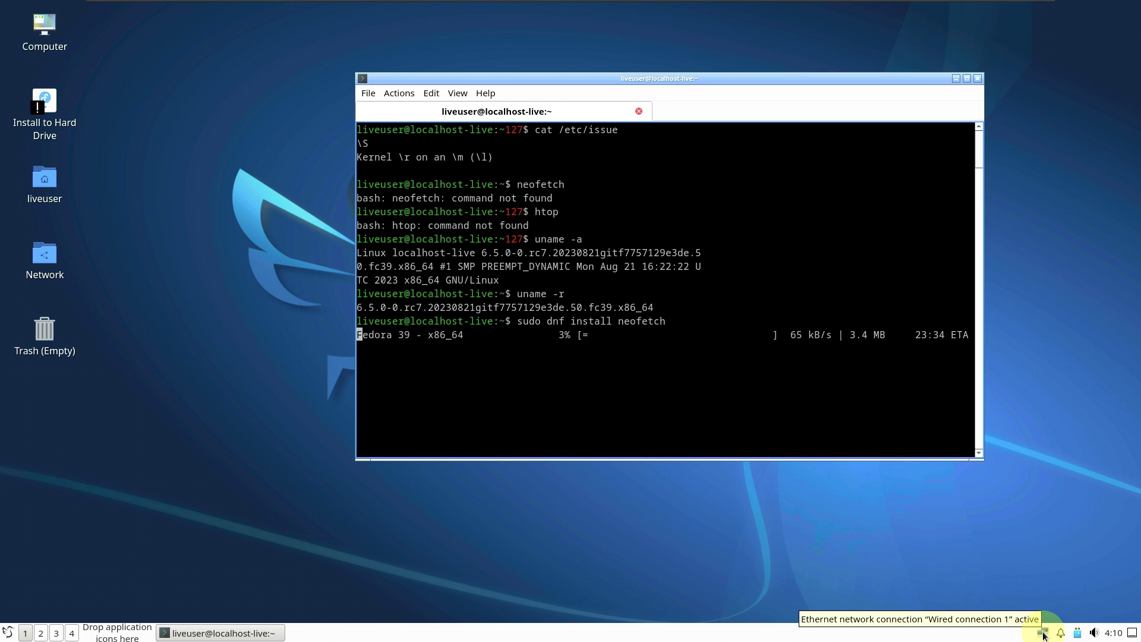
pyautogui.click(1043, 635)
pyautogui.click(1043, 635)
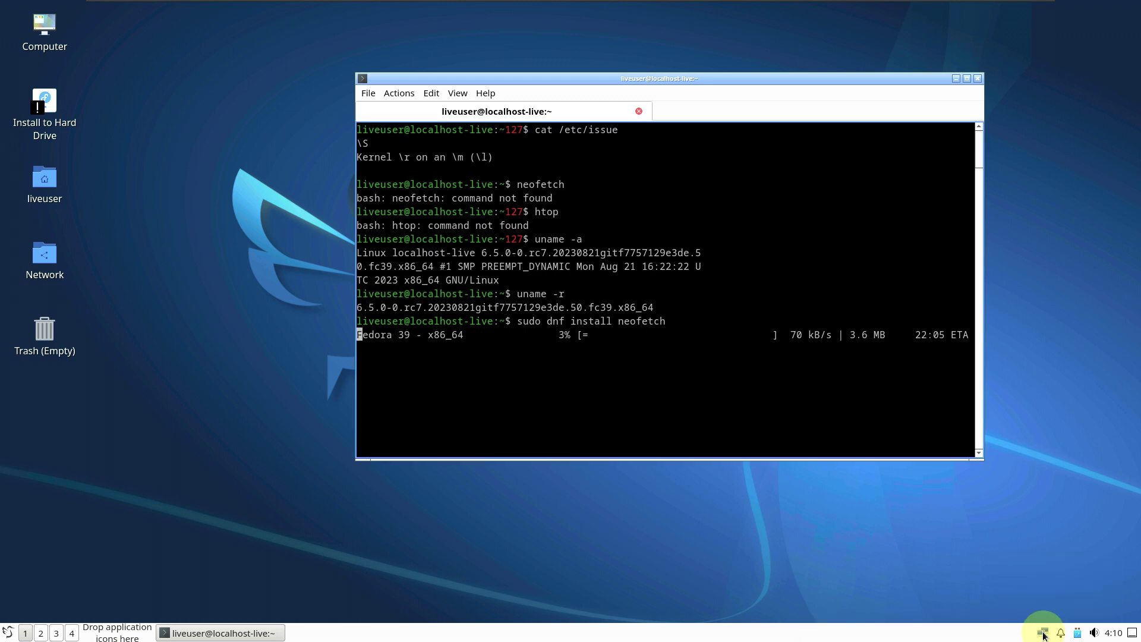
# Step: Open Desktop Preferences and look through its Background, Slideshow and Advanced settings
pyautogui.rightClick(262, 257)
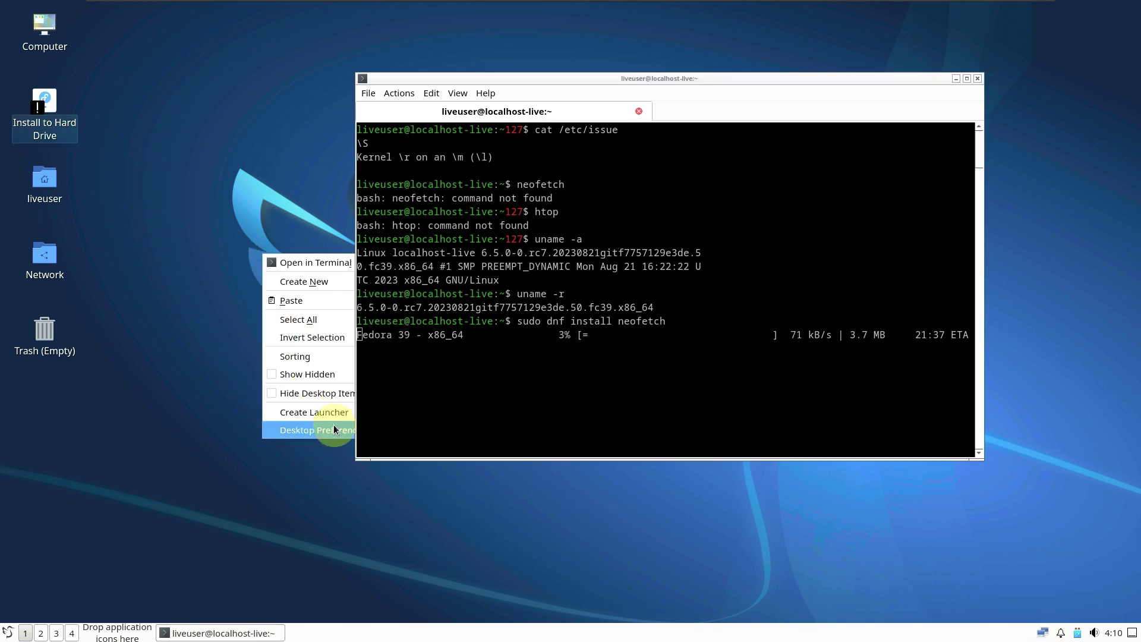
pyautogui.click(332, 429)
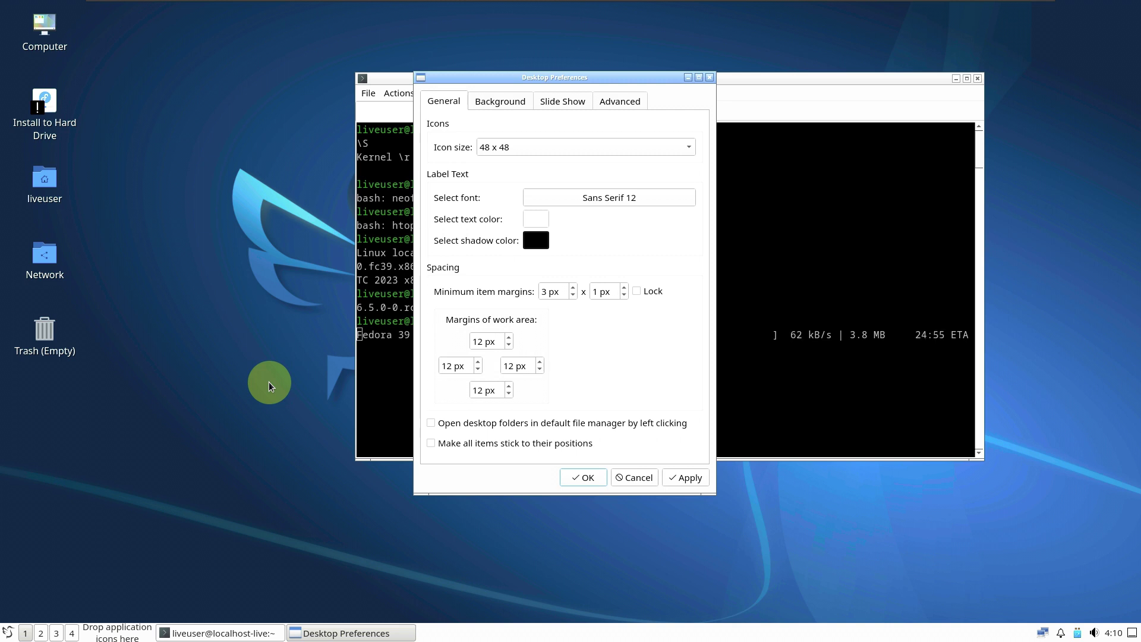
pyautogui.click(491, 107)
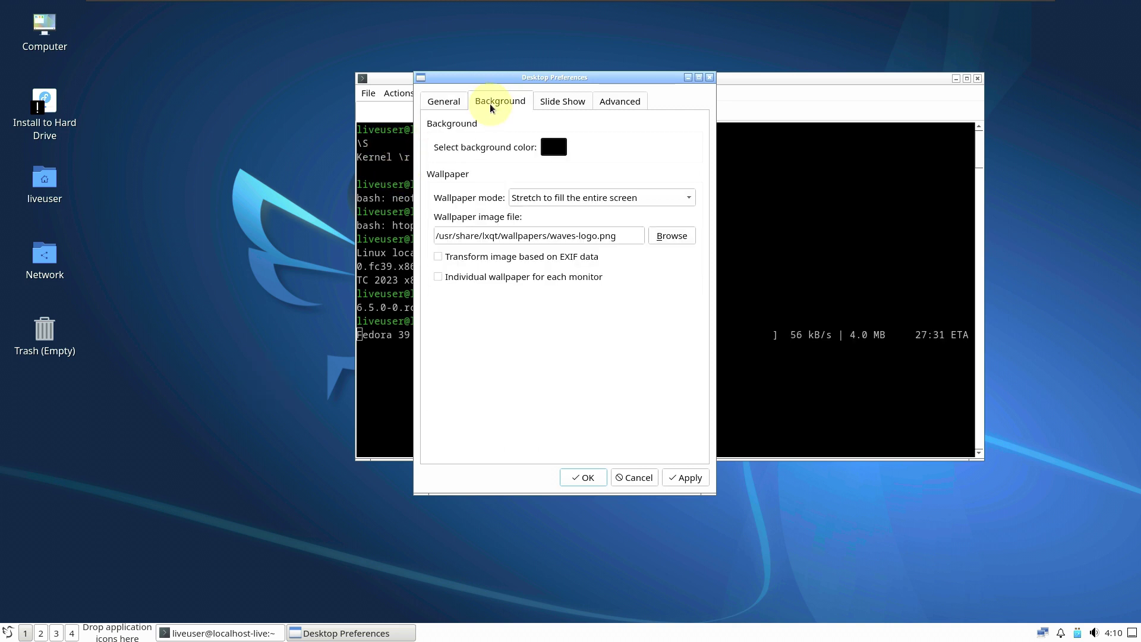
pyautogui.click(577, 102)
pyautogui.click(618, 105)
pyautogui.click(526, 106)
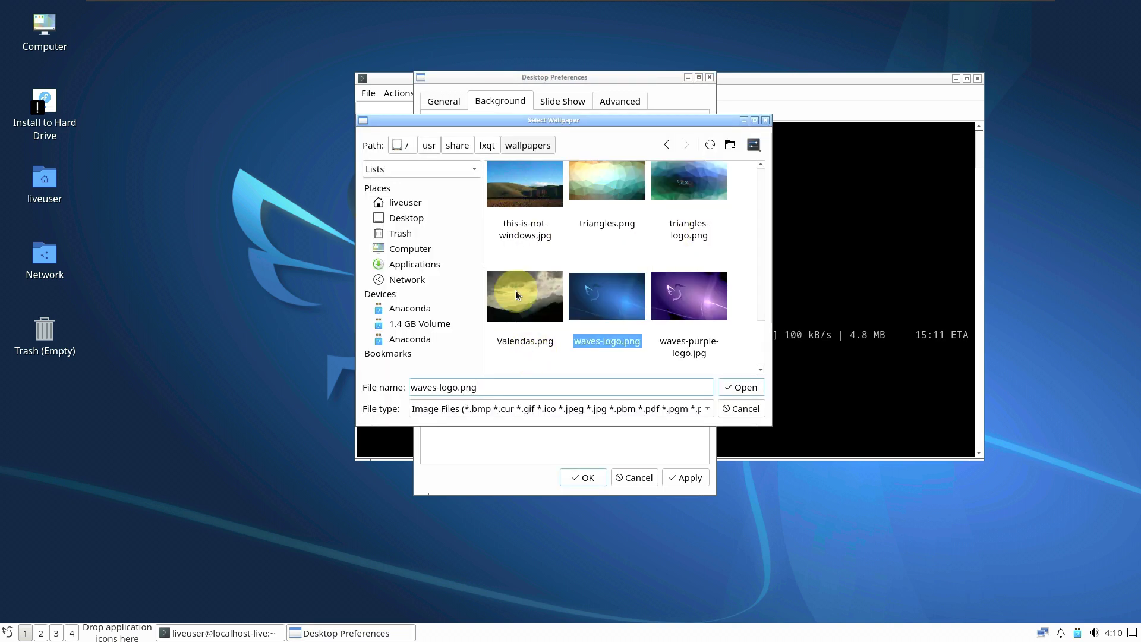
# Step: Choose this-is-not-windows.jpg as the wallpaper, apply it and save the preferences
pyautogui.click(525, 202)
pyautogui.scroll(-1, 693, 220)
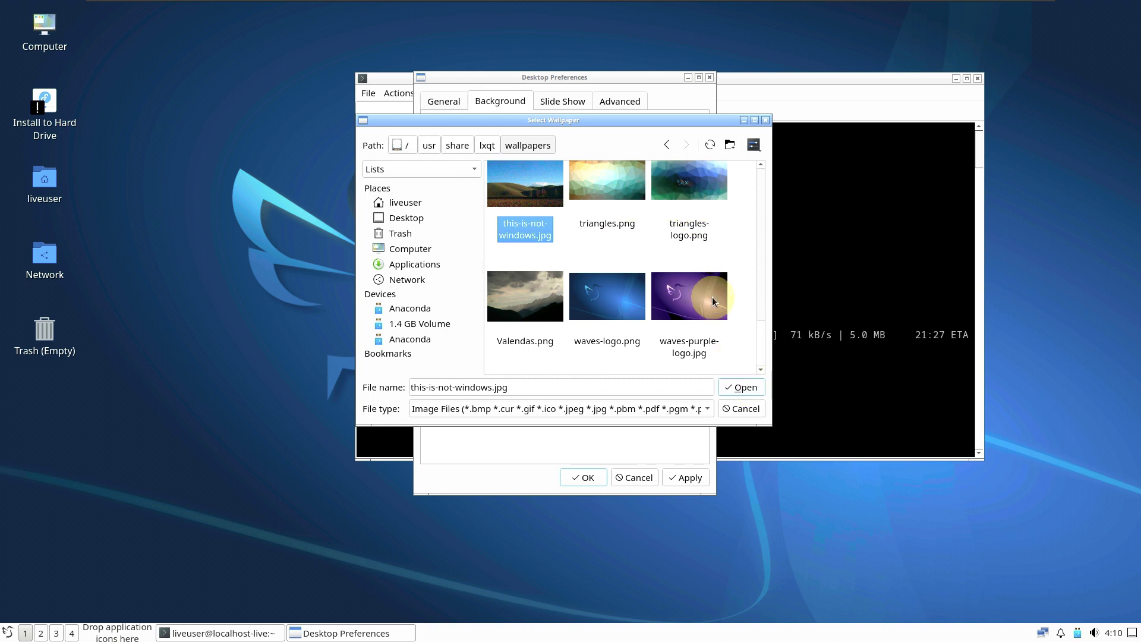
pyautogui.scroll(10, 713, 290)
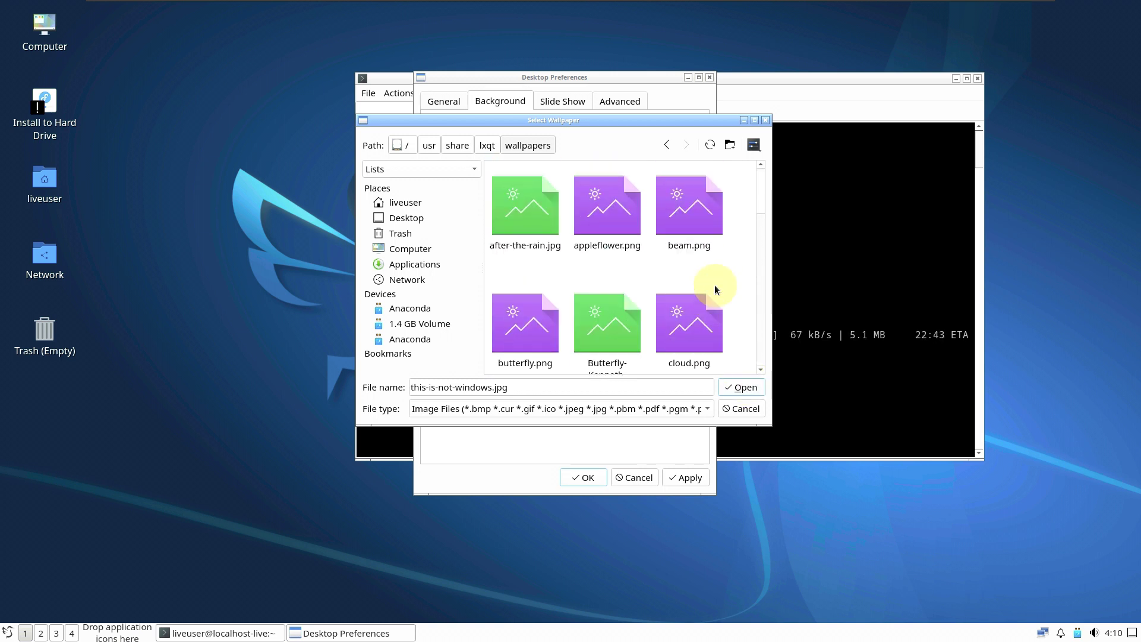
pyautogui.scroll(-2, 765, 205)
pyautogui.moveTo(766, 204); pyautogui.dragTo(765, 338)
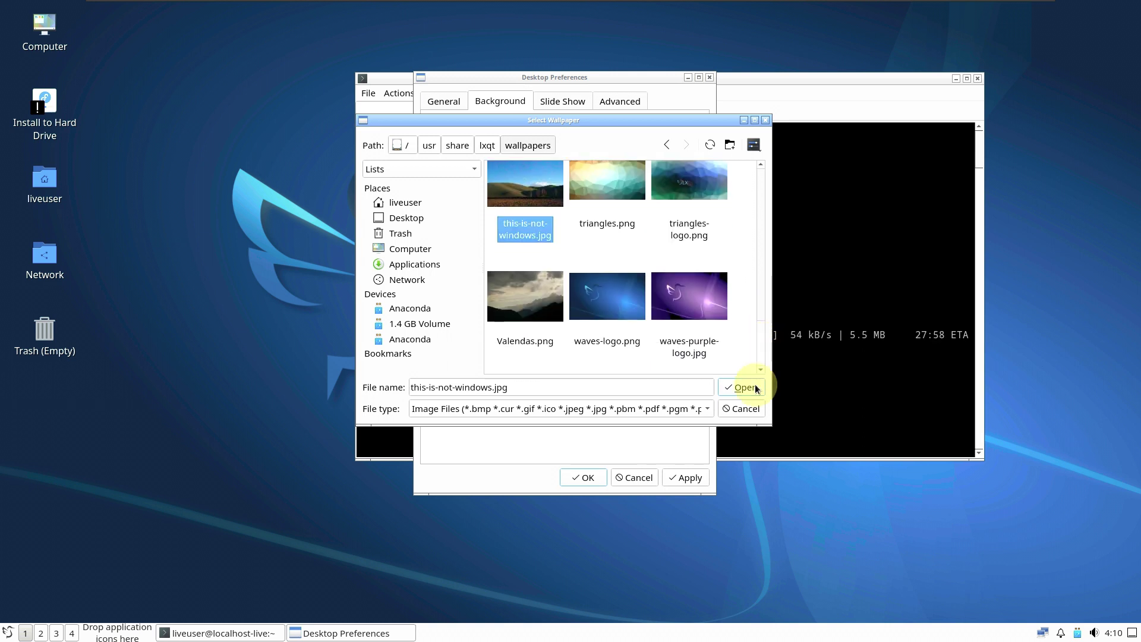
pyautogui.click(732, 391)
pyautogui.click(684, 478)
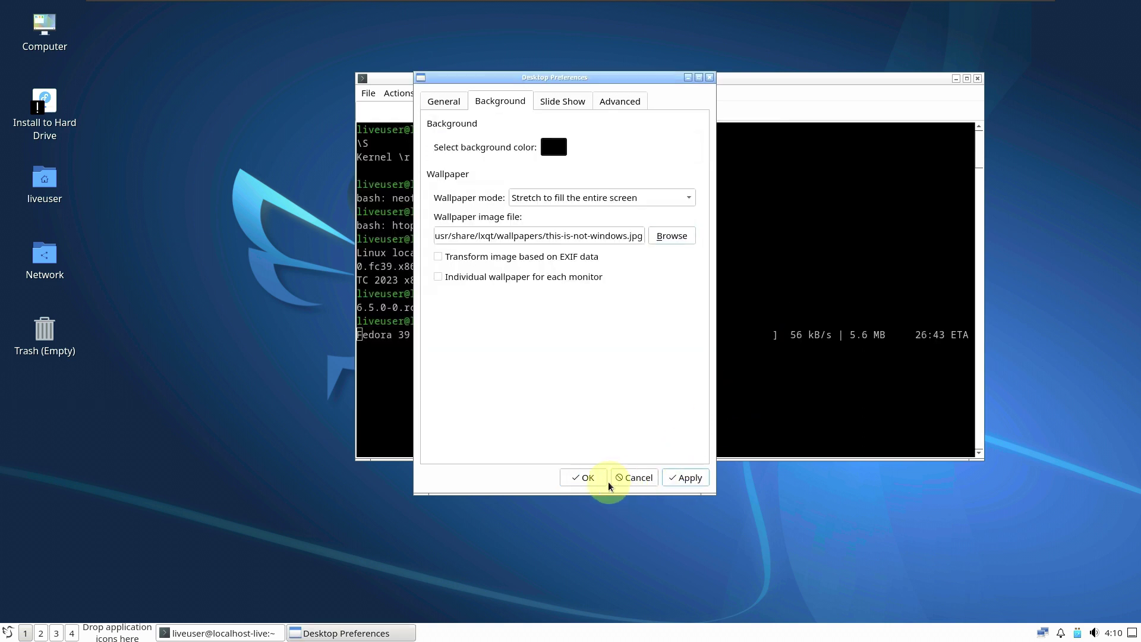
pyautogui.click(594, 484)
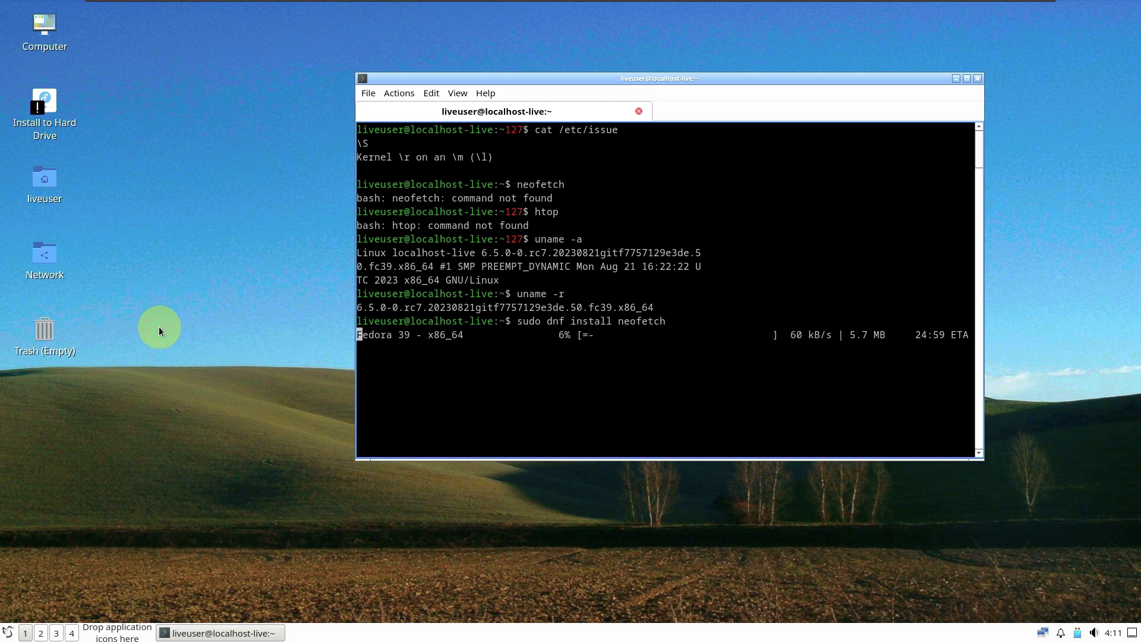
# Step: Open the liveuser home folder in PCManFM-Qt and view its About information
pyautogui.rightClick(43, 184)
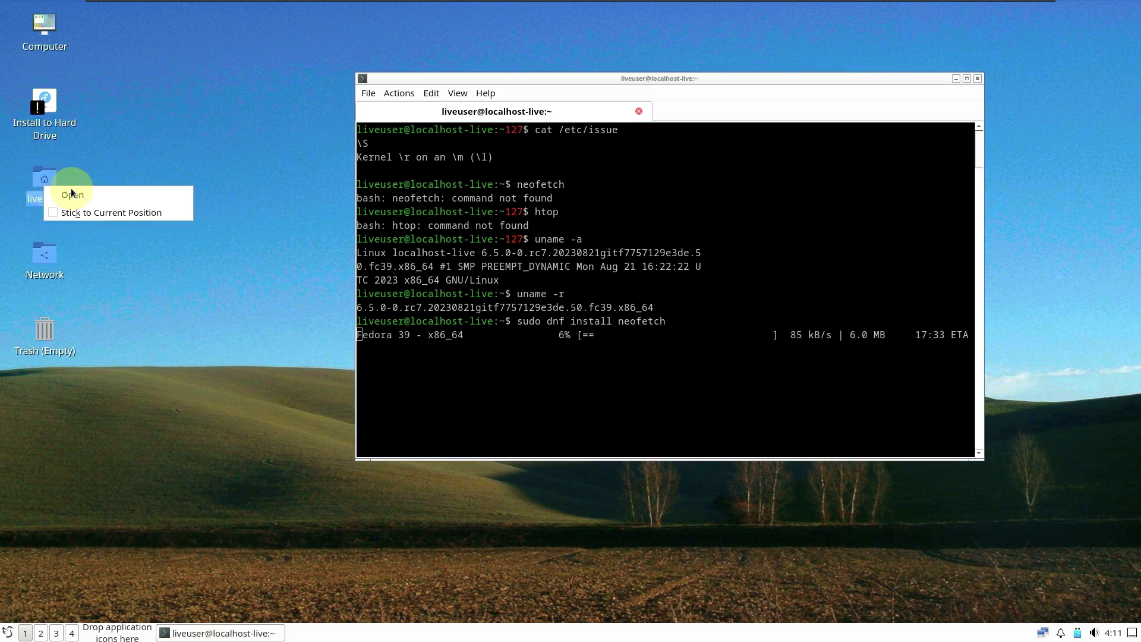
pyautogui.click(101, 199)
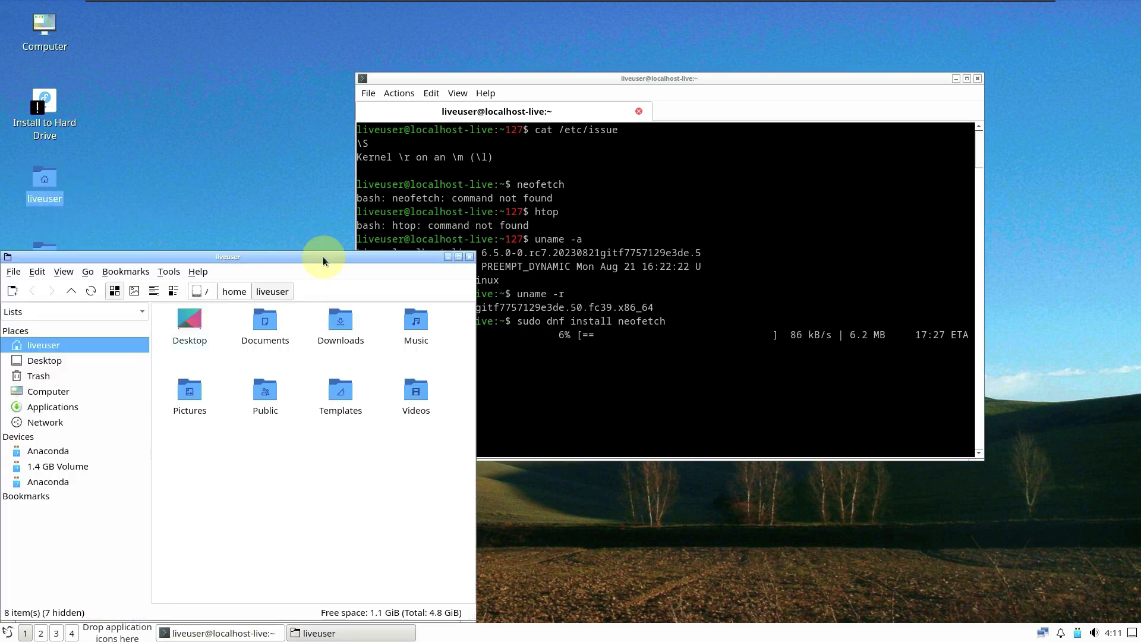
pyautogui.click(198, 272)
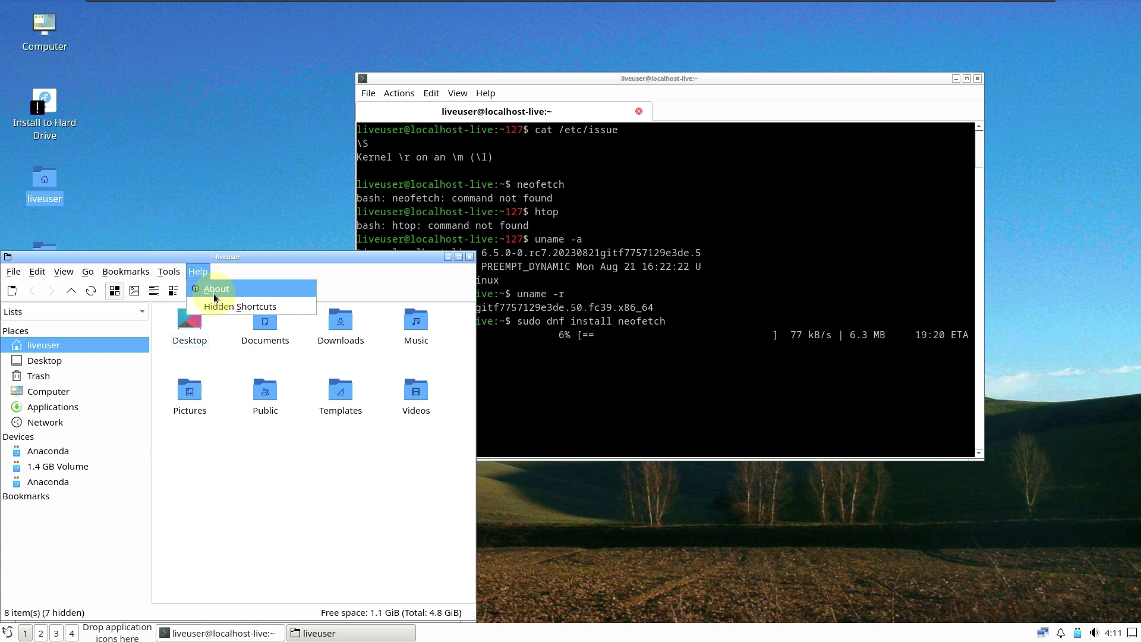
pyautogui.click(215, 290)
pyautogui.click(359, 323)
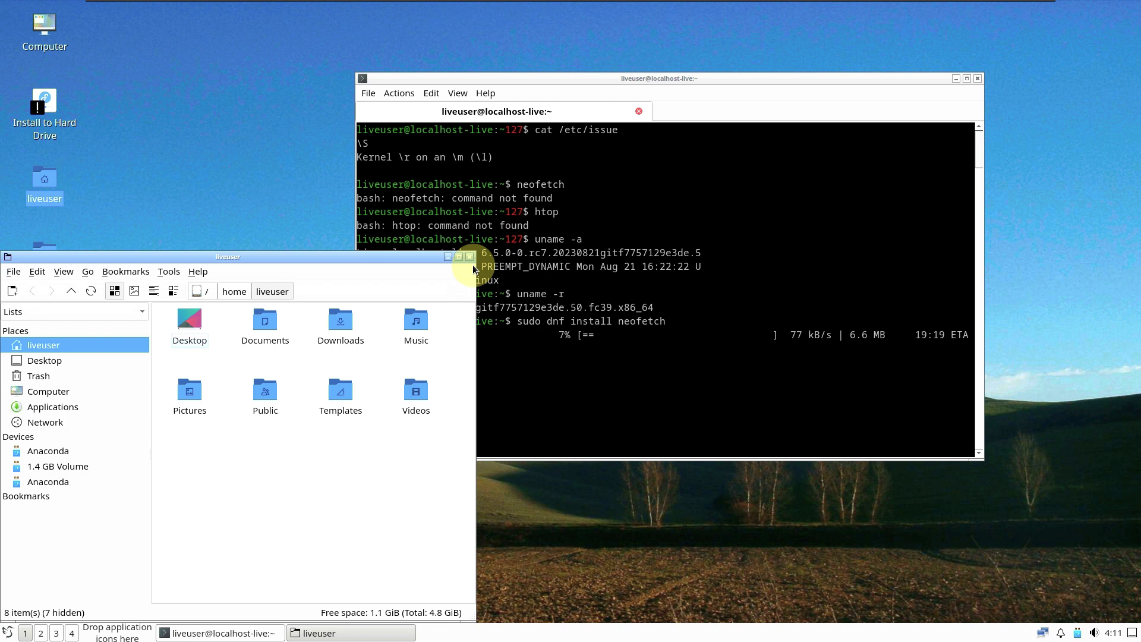
# Step: Close the file manager window and quit QTerminal, confirming the exit
pyautogui.click(469, 257)
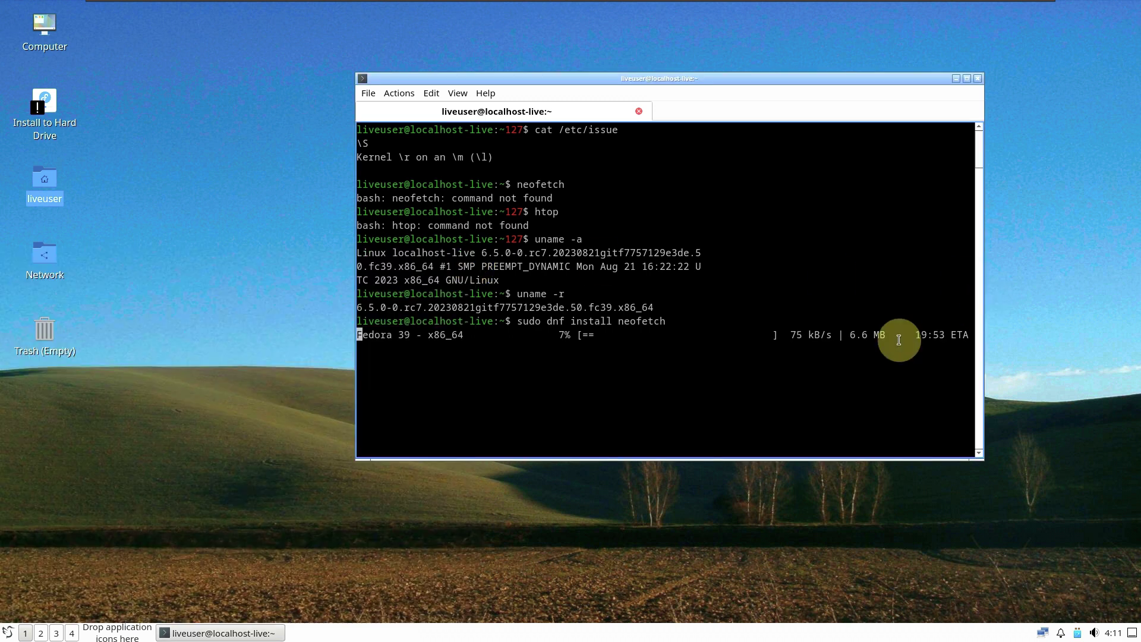
pyautogui.click(639, 111)
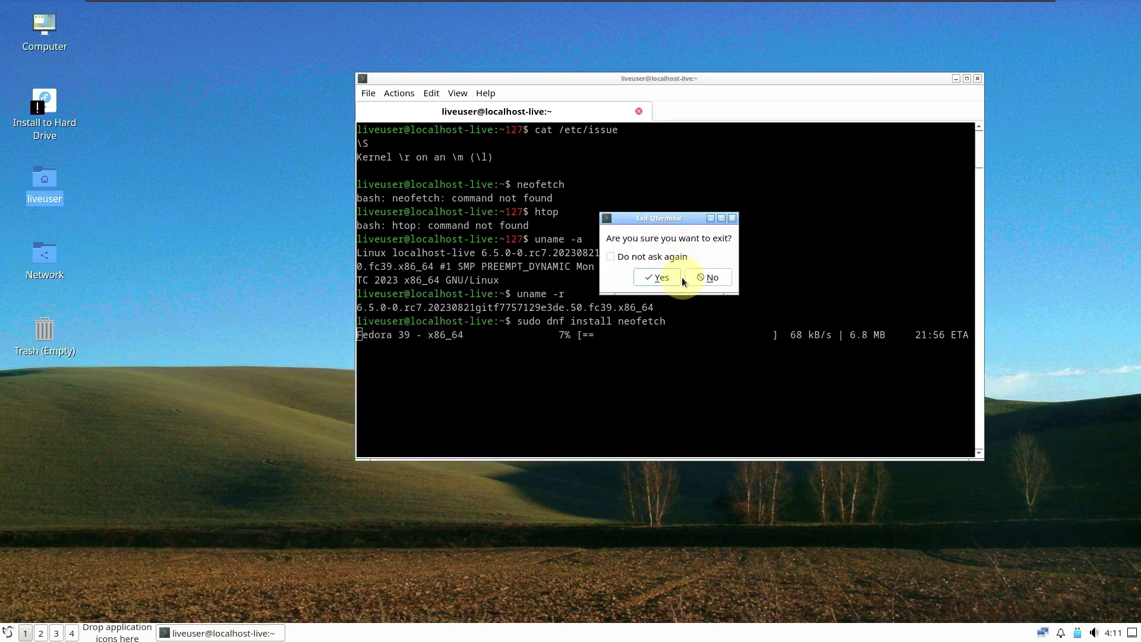
pyautogui.click(661, 277)
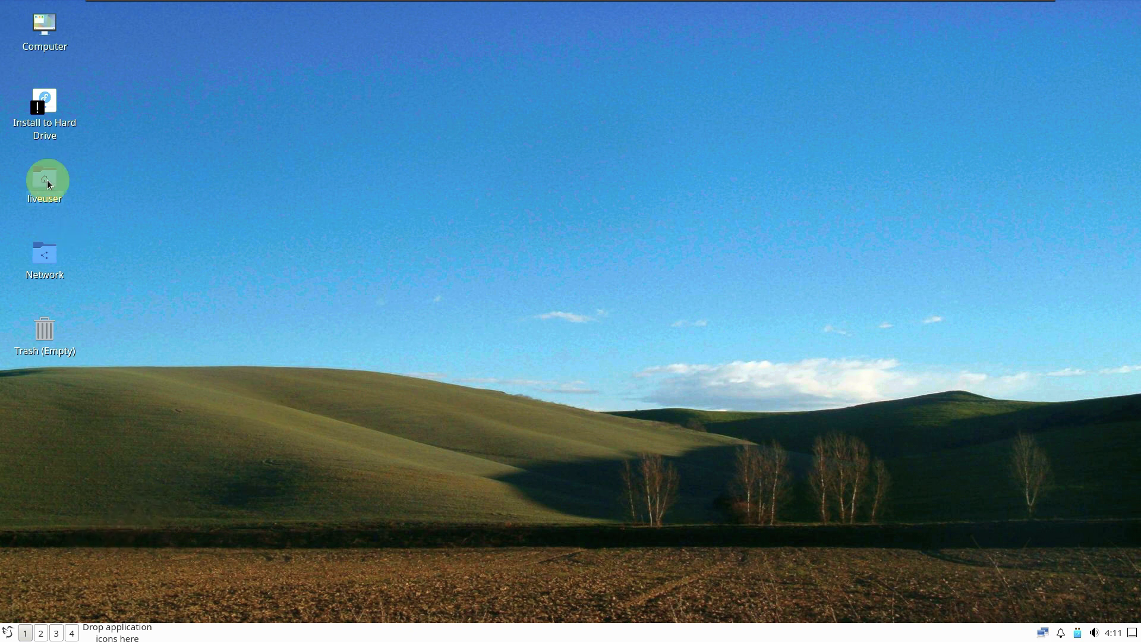
# Step: Execute the Install to Hard Drive launcher to start the installer
pyautogui.rightClick(48, 120)
pyautogui.click(69, 129)
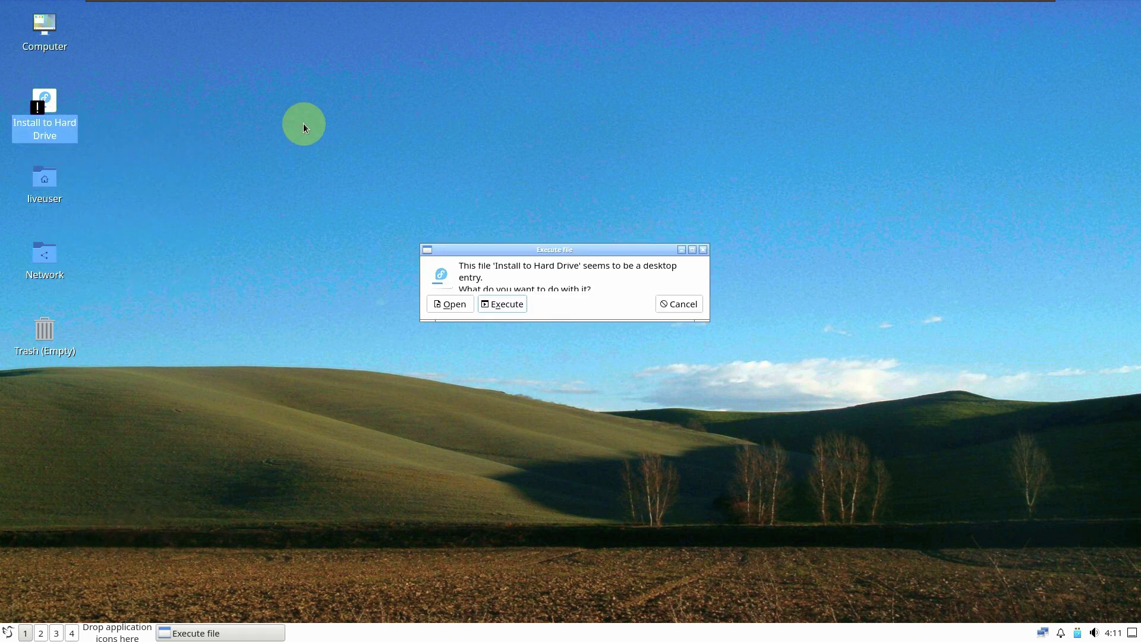
pyautogui.click(503, 304)
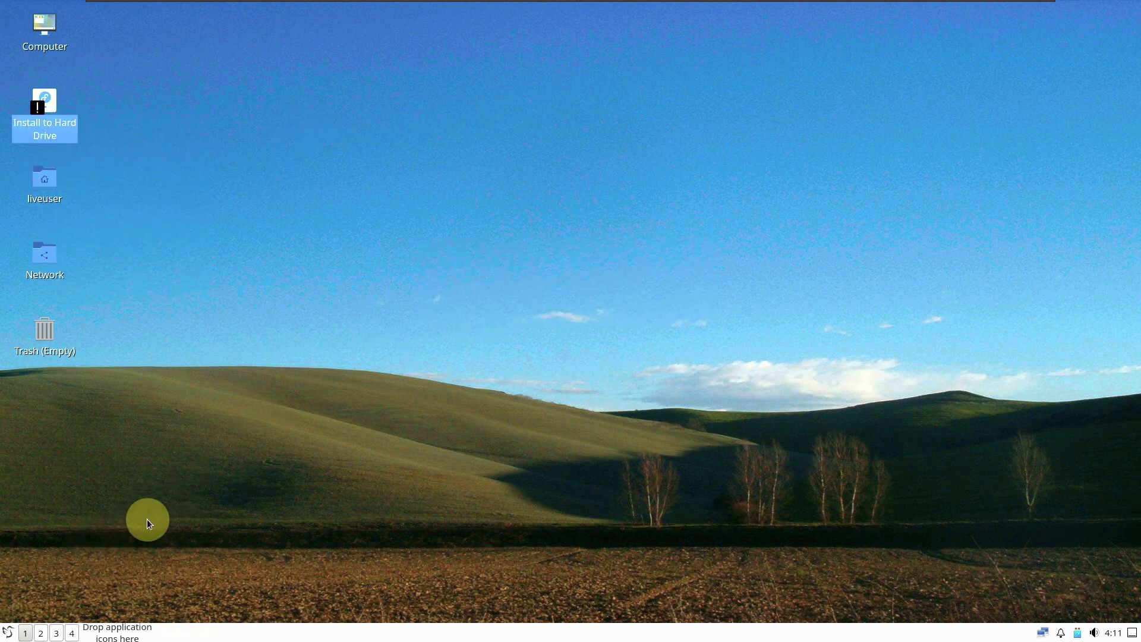
# Step: Launch LXQt File Archiver and the LXImage image viewer from the application menu
pyautogui.click(8, 631)
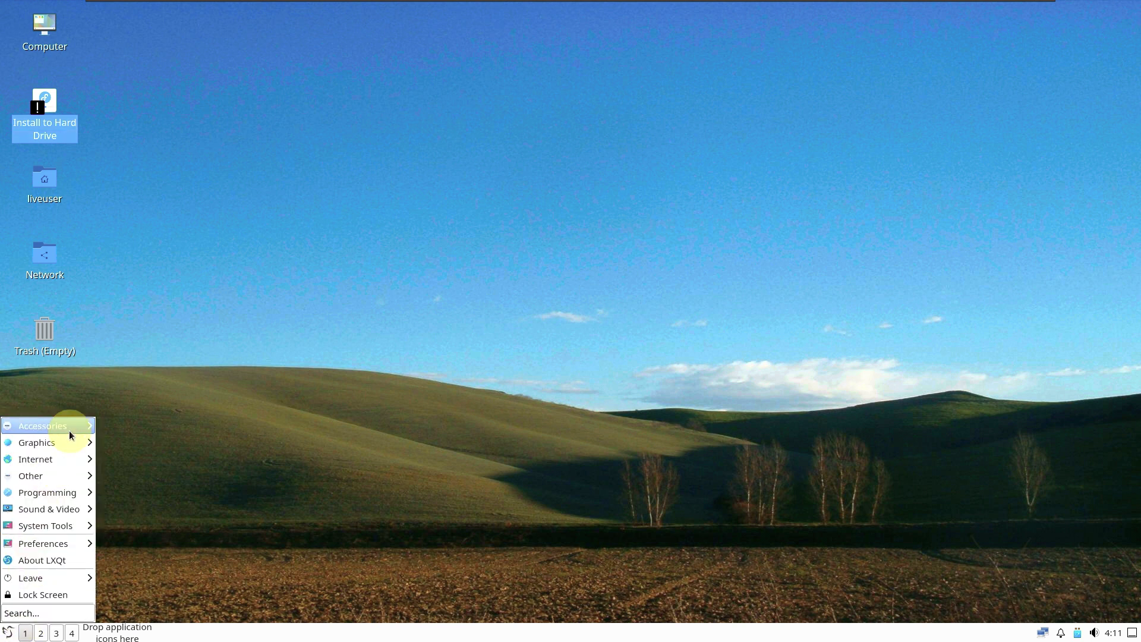
pyautogui.moveTo(70, 427)
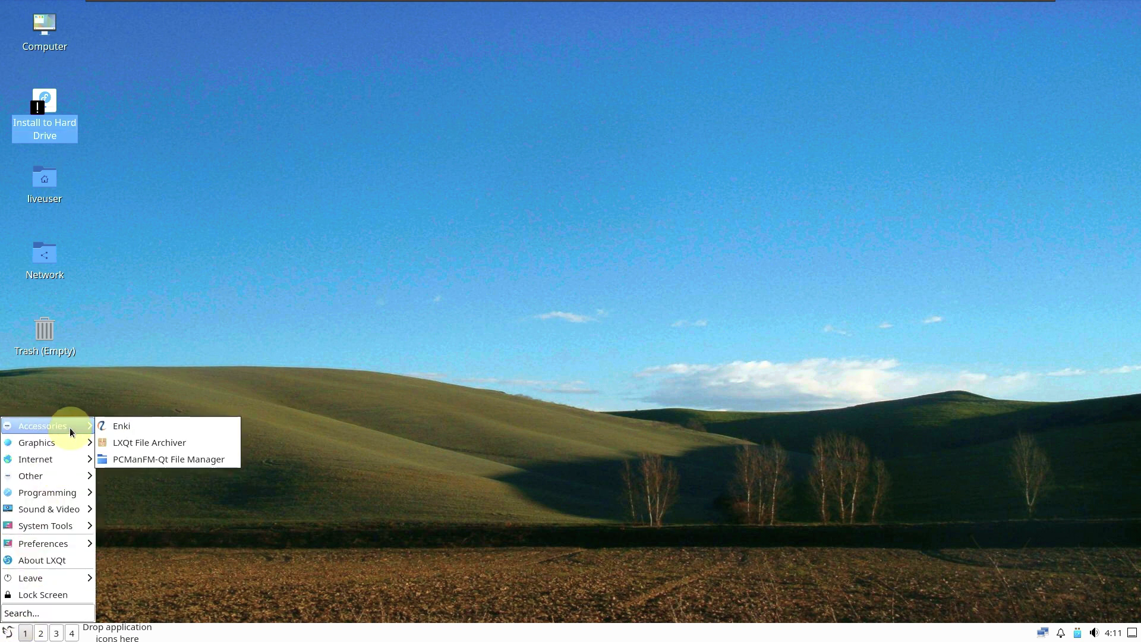
pyautogui.click(153, 444)
pyautogui.click(6, 631)
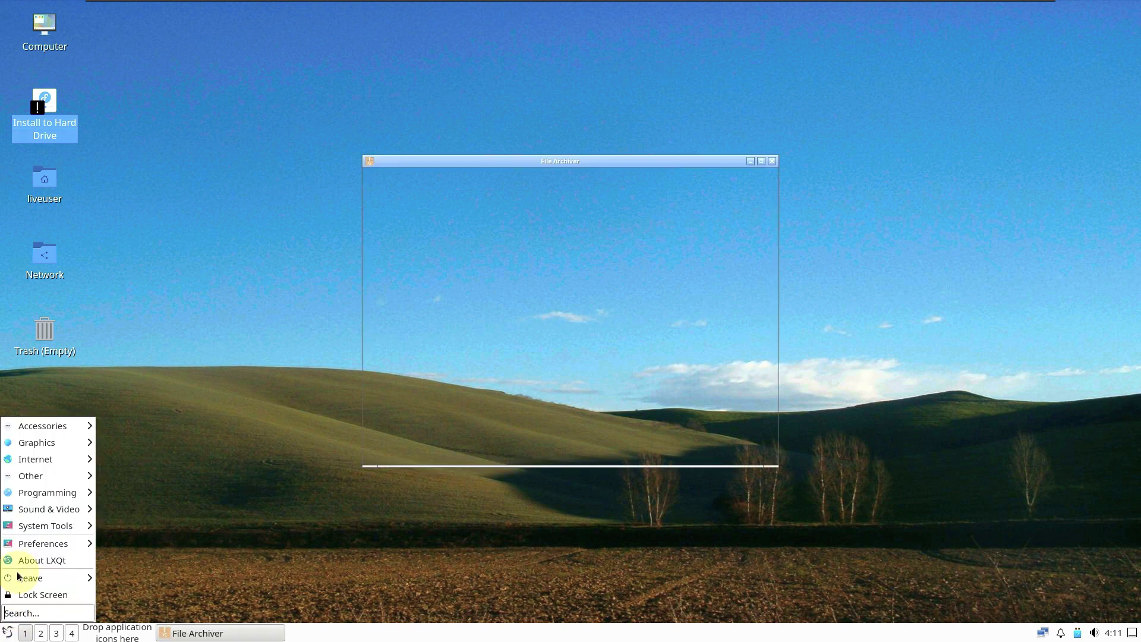
pyautogui.moveTo(51, 443)
pyautogui.click(130, 444)
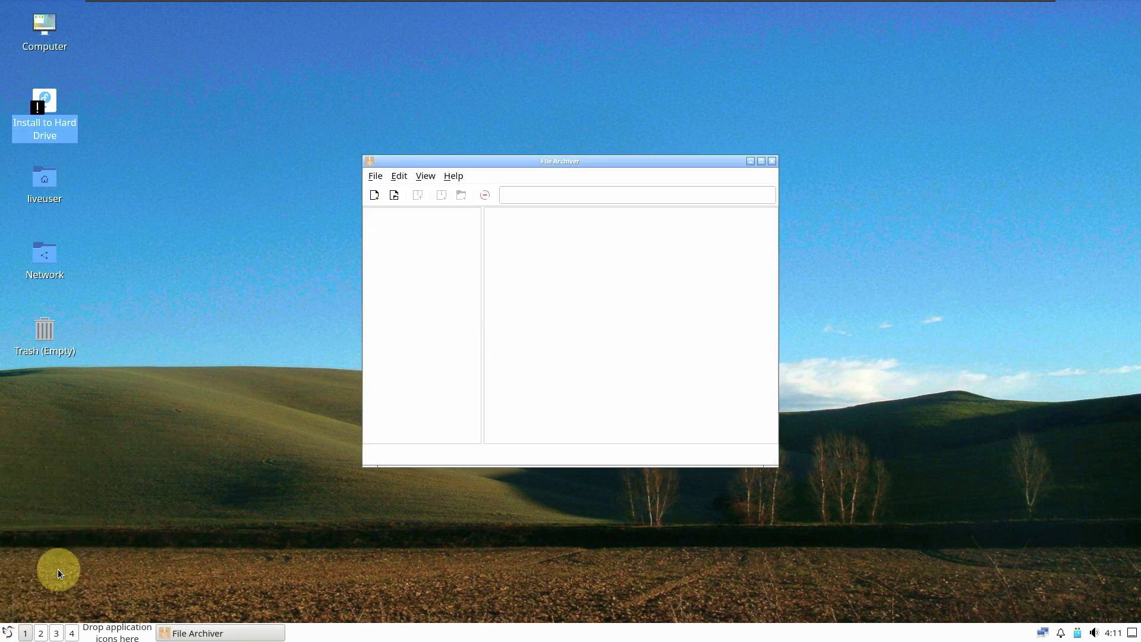
pyautogui.click(7, 631)
pyautogui.moveTo(45, 475)
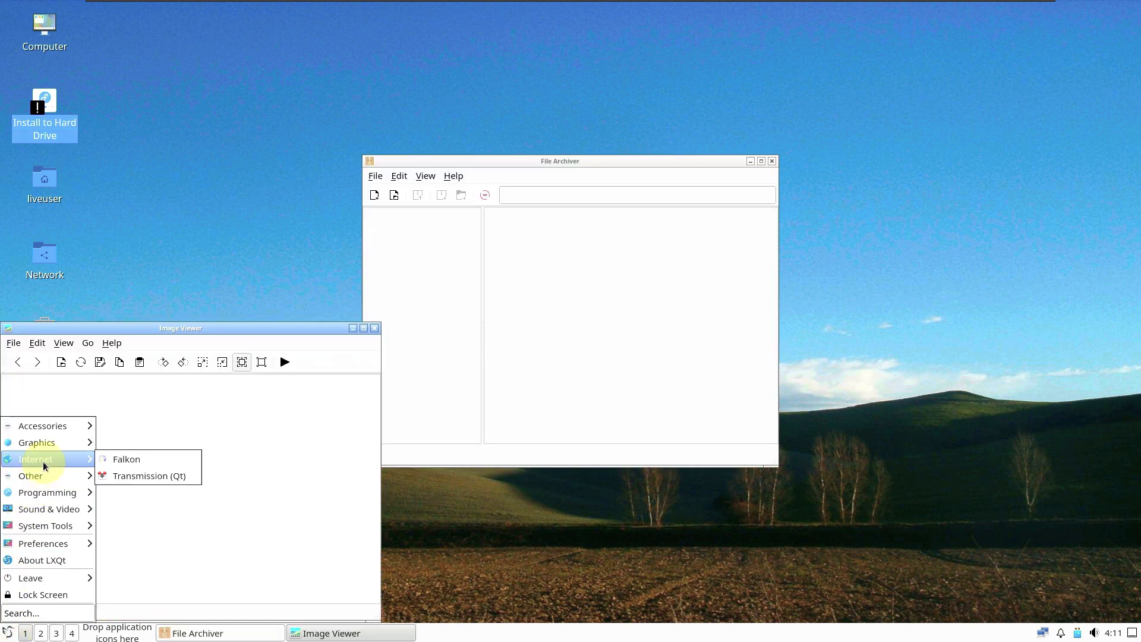
pyautogui.click(144, 457)
# Step: Launch PulseAudio Volume Control from the application menu
pyautogui.click(9, 630)
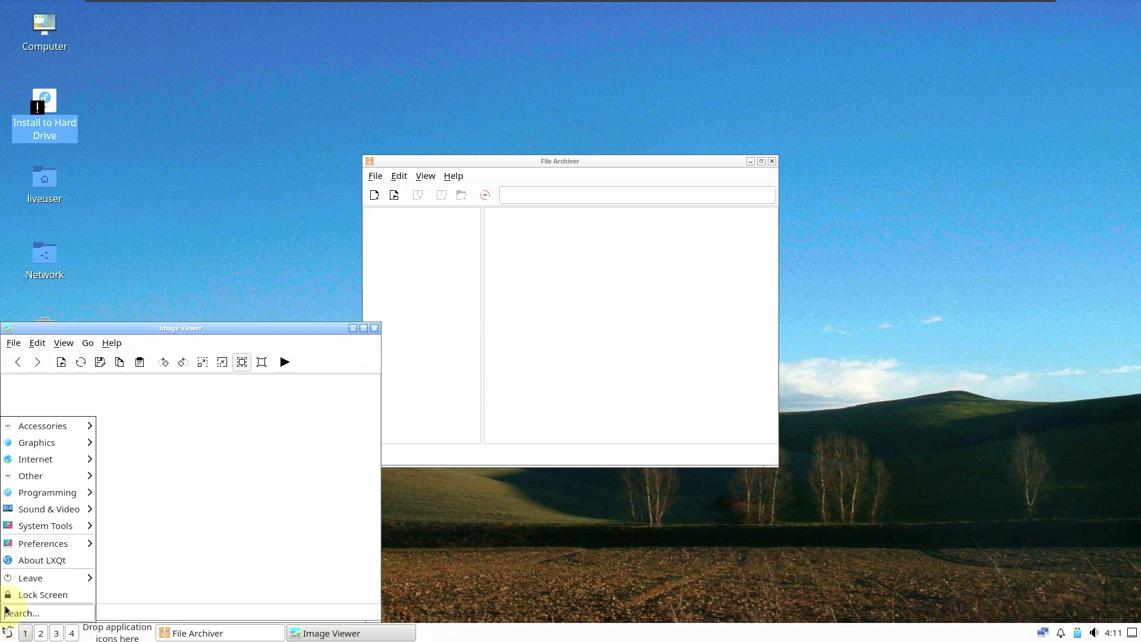
pyautogui.moveTo(52, 477)
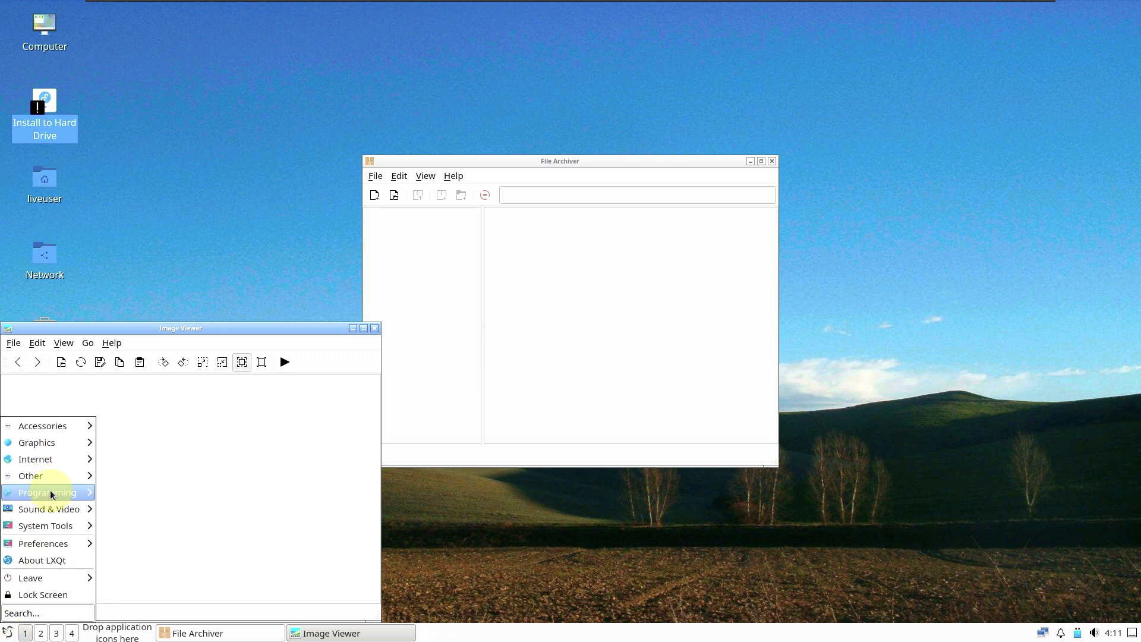
pyautogui.moveTo(62, 512)
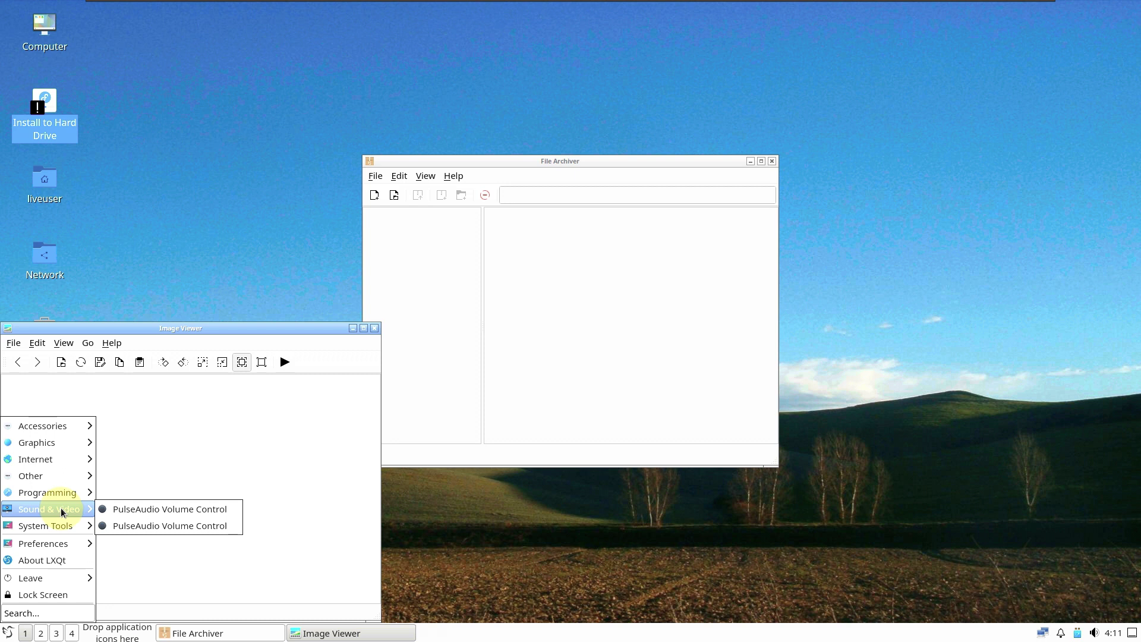
pyautogui.click(124, 510)
pyautogui.click(9, 632)
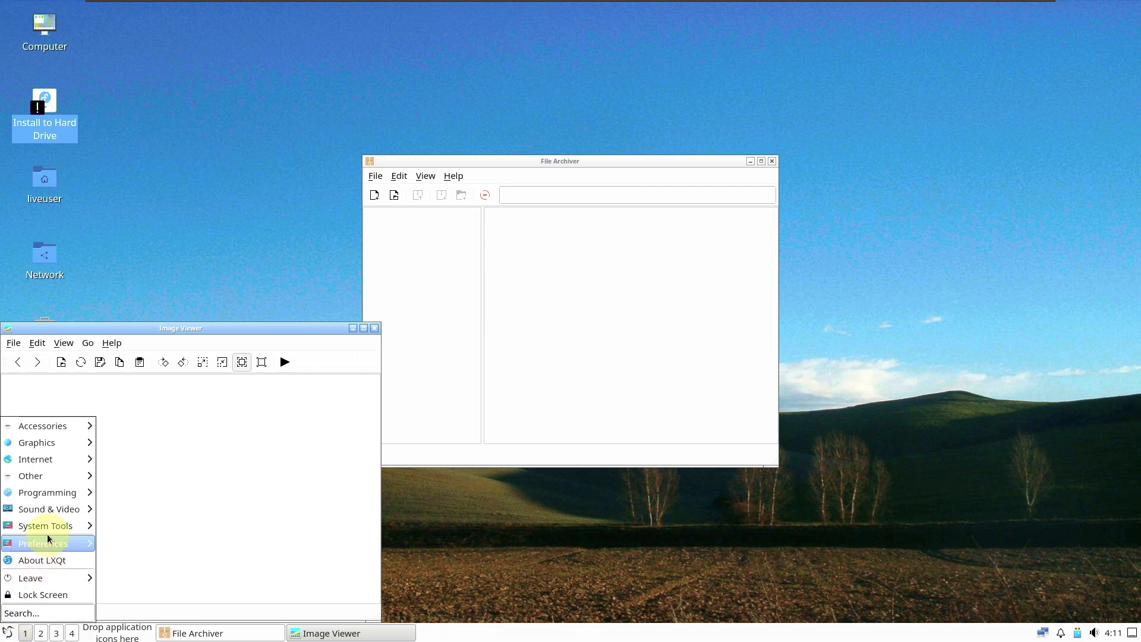
pyautogui.moveTo(65, 525)
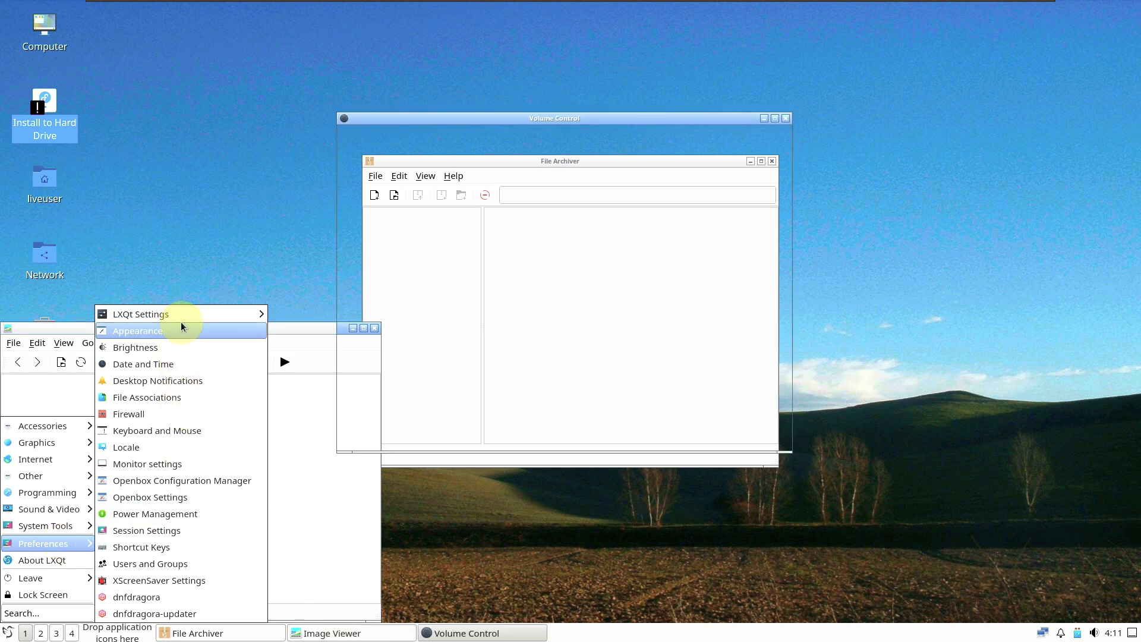
# Step: Launch the Firewall configuration and Keyboard and Mouse settings from the application menu
pyautogui.moveTo(182, 320)
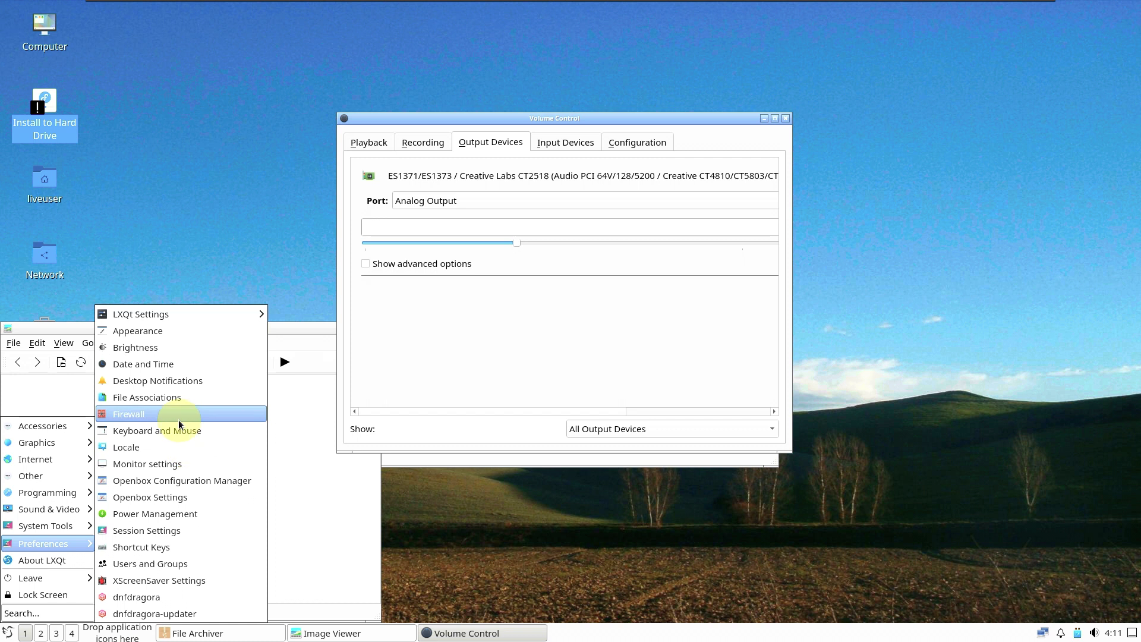
pyautogui.click(30, 632)
pyautogui.click(7, 632)
pyautogui.click(7, 632)
pyautogui.click(7, 633)
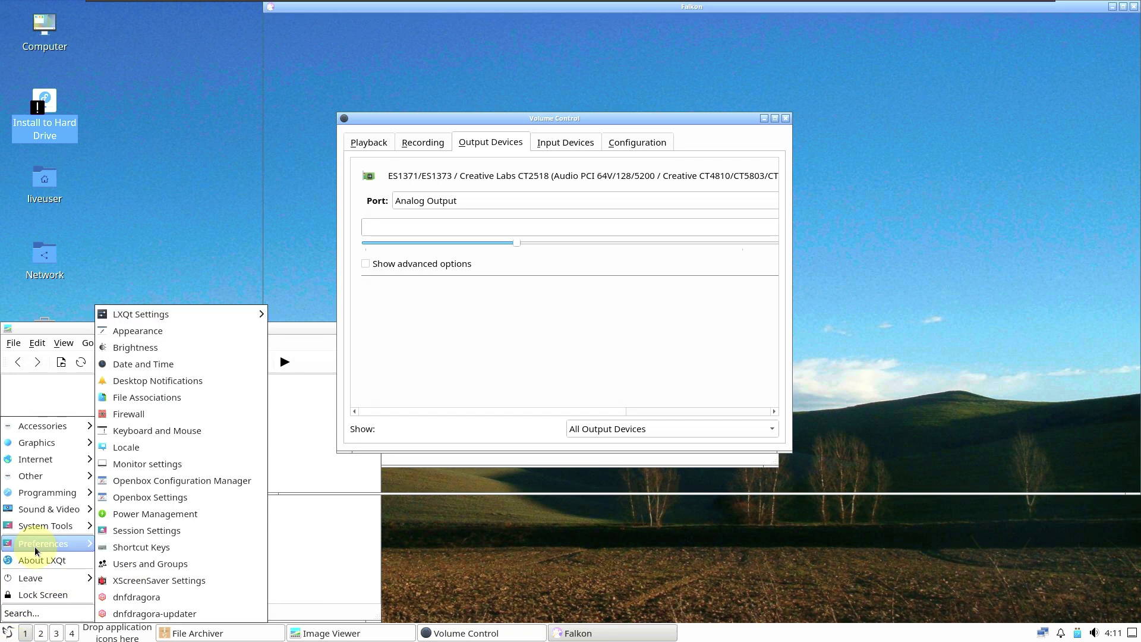
pyautogui.click(157, 430)
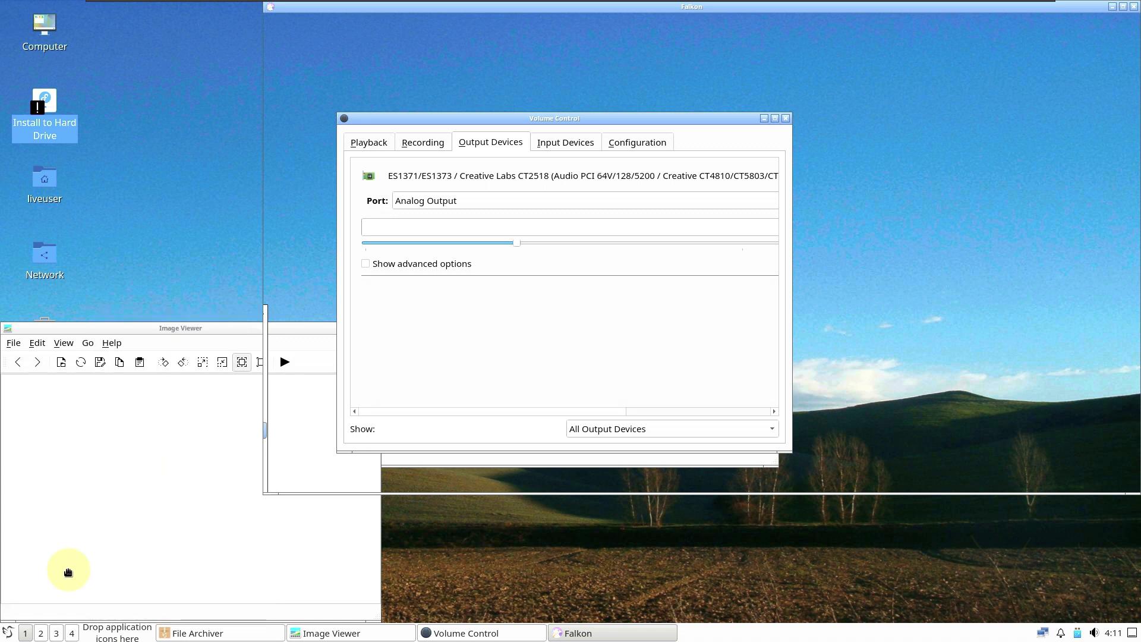
pyautogui.click(8, 633)
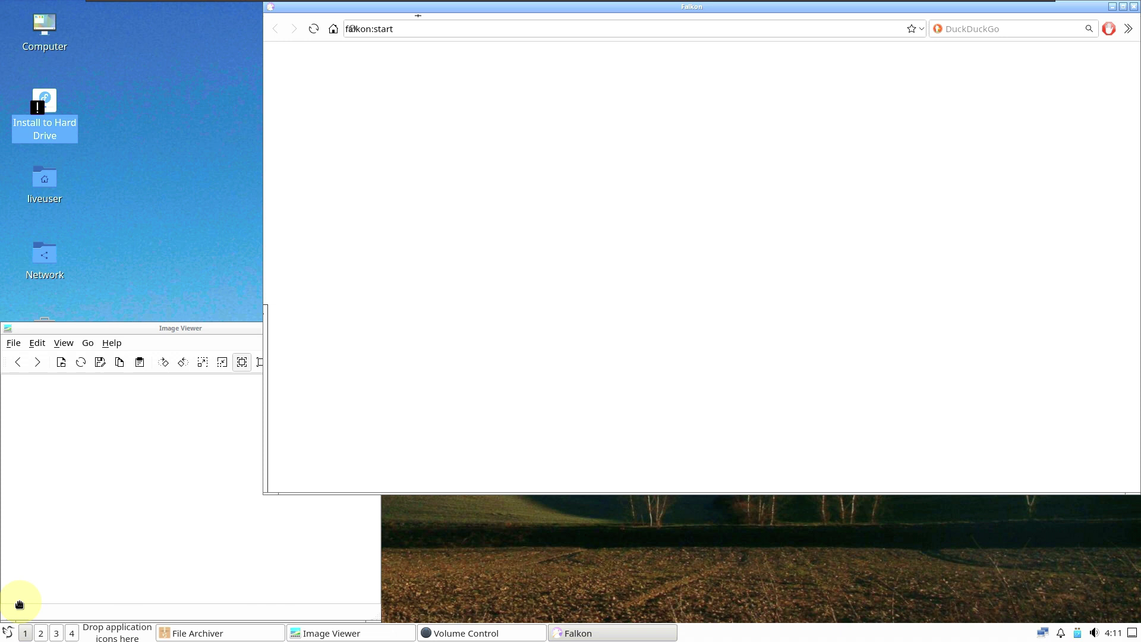
pyautogui.click(8, 633)
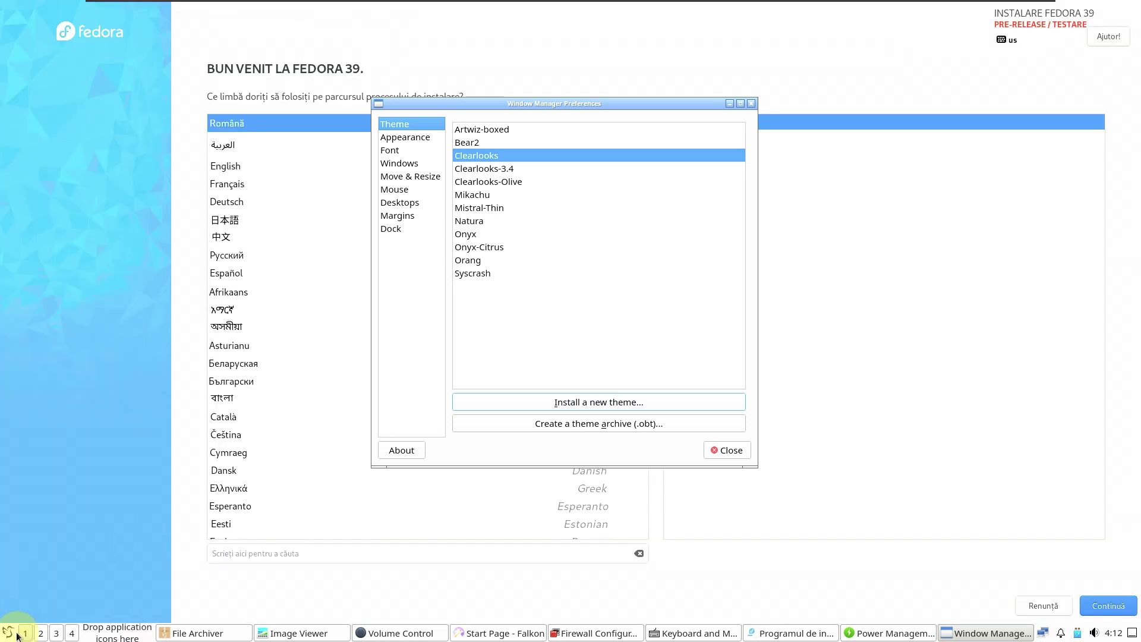
pyautogui.click(16, 634)
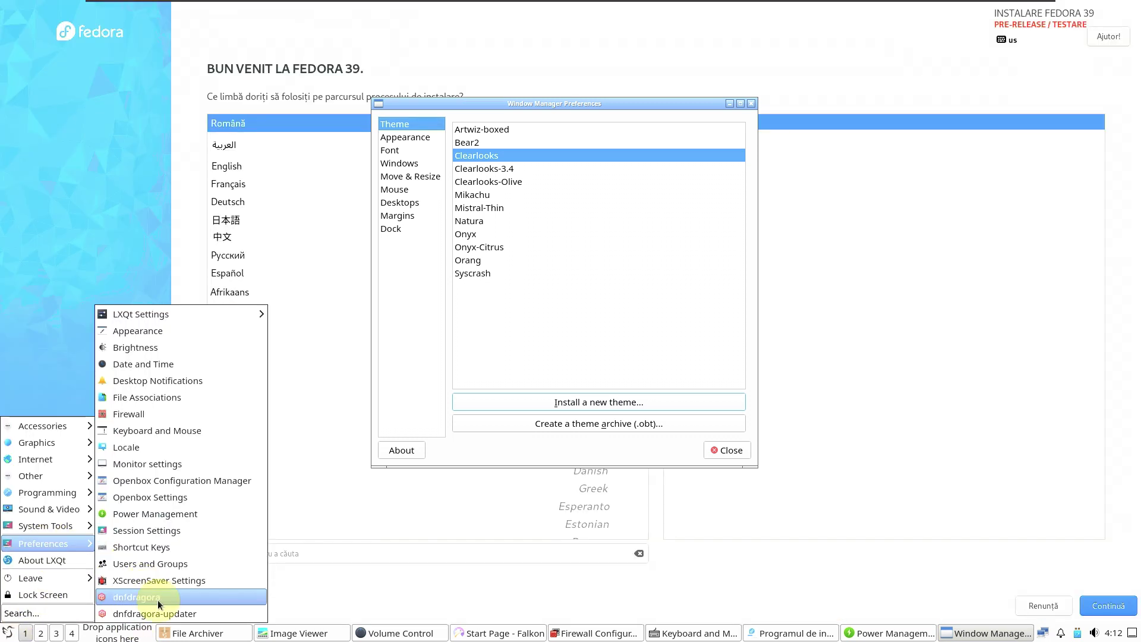
# Step: Launch dnfdragora, then search the application menu for 'tasqp'
pyautogui.click(116, 349)
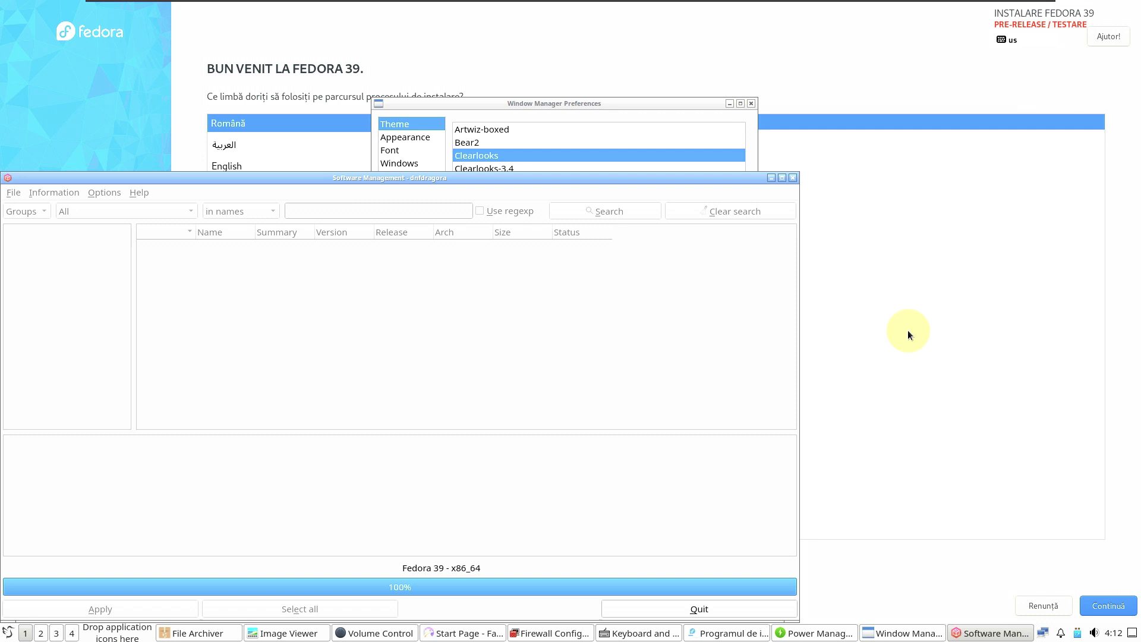
pyautogui.click(6, 633)
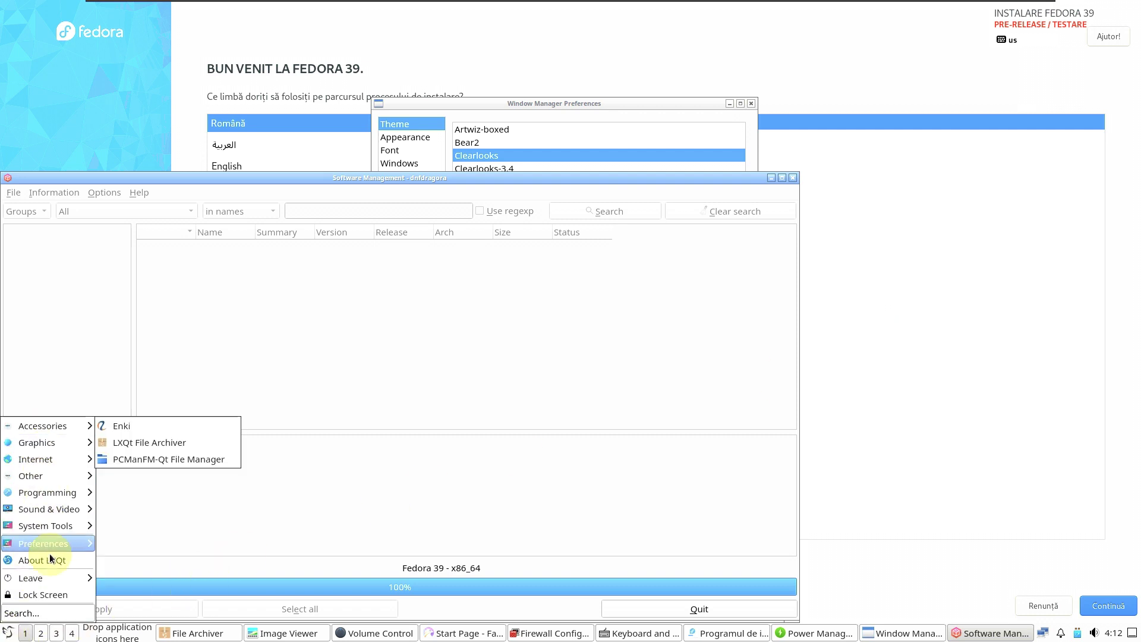
pyautogui.press('Escape')
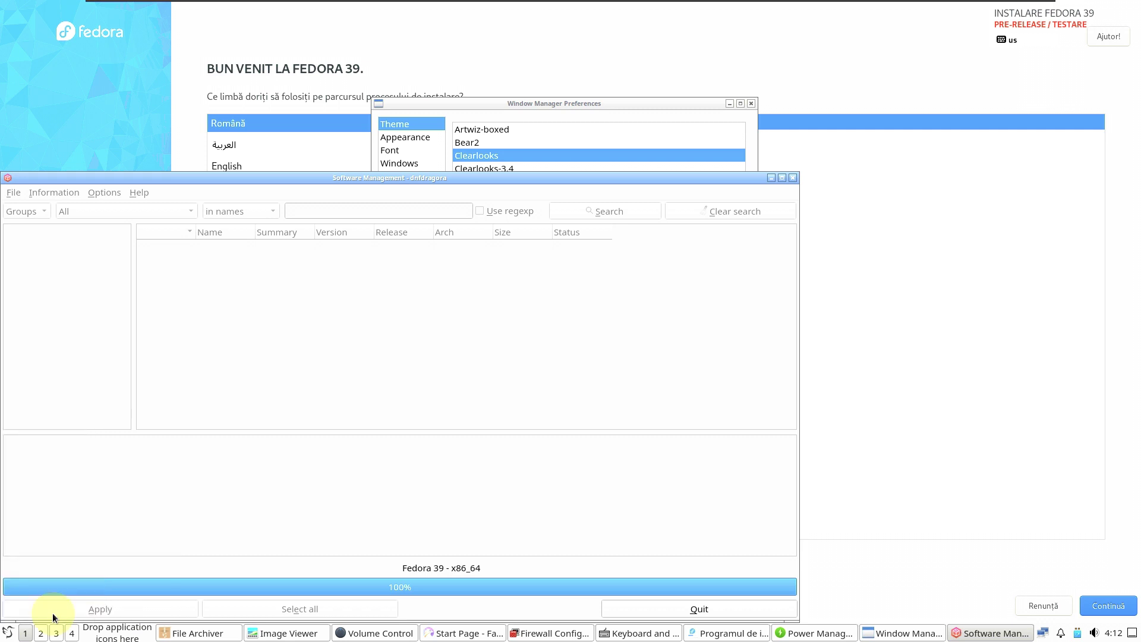
pyautogui.click(7, 632)
pyautogui.write('tas')
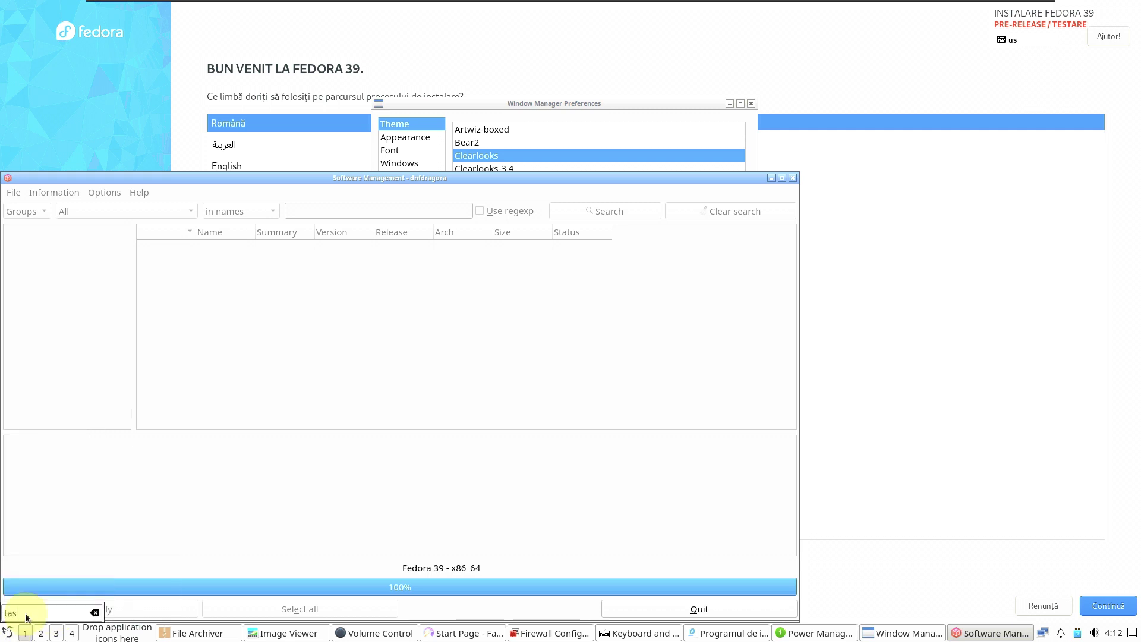
pyautogui.write('qp')
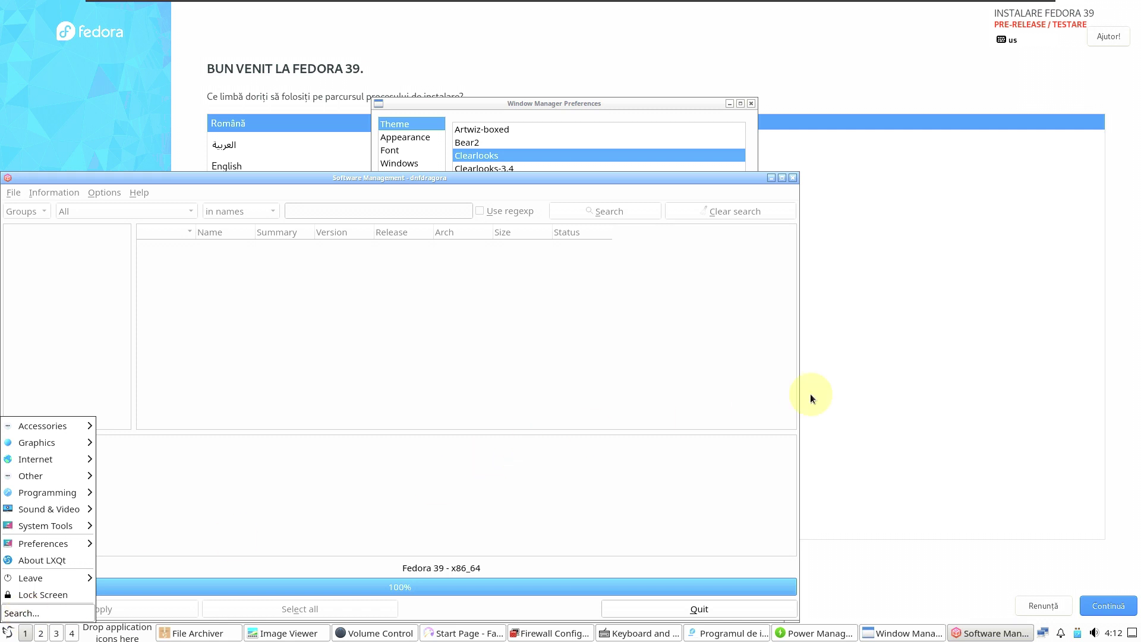
# Step: Raise the Fedora installer, choose English, continue, and accept the pre-release warning
pyautogui.click(161, 122)
pyautogui.click(659, 75)
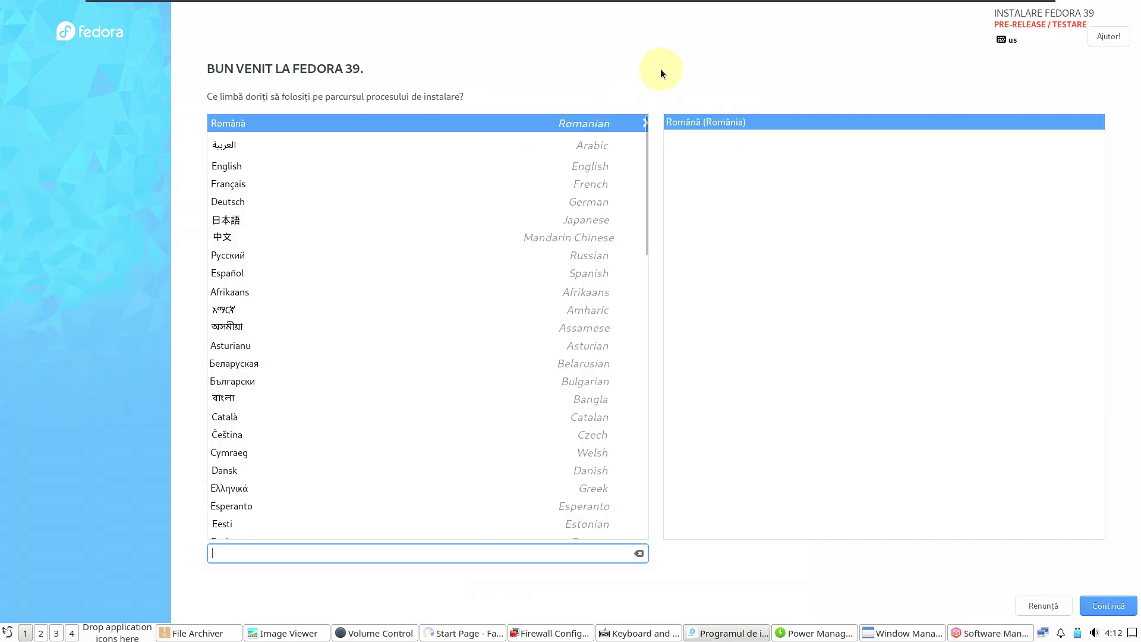
pyautogui.click(289, 166)
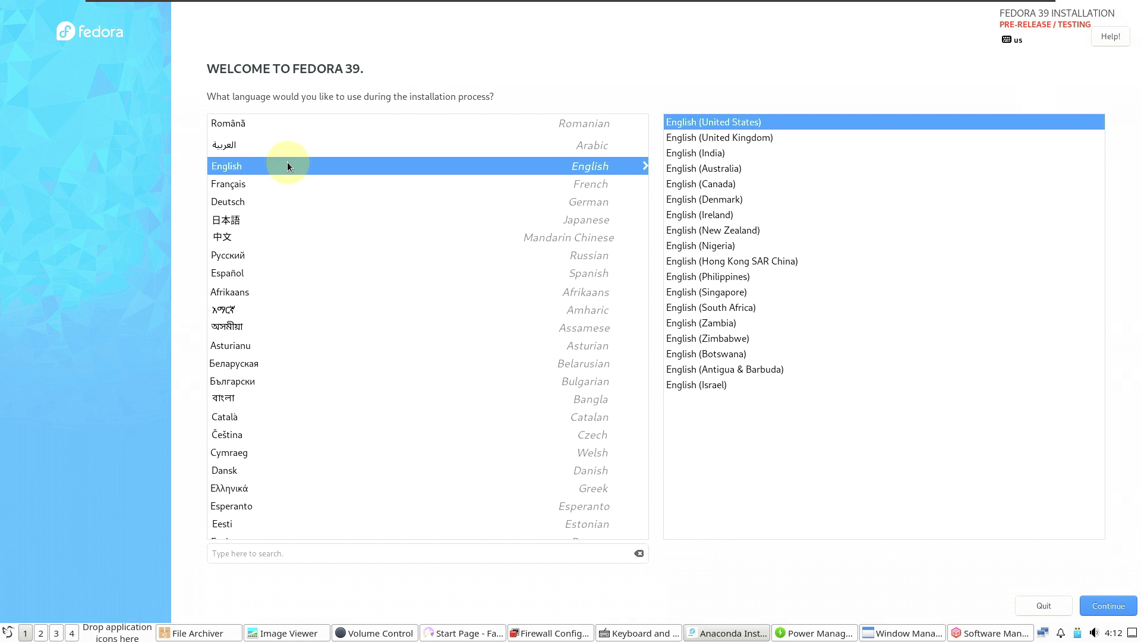
pyautogui.click(1098, 613)
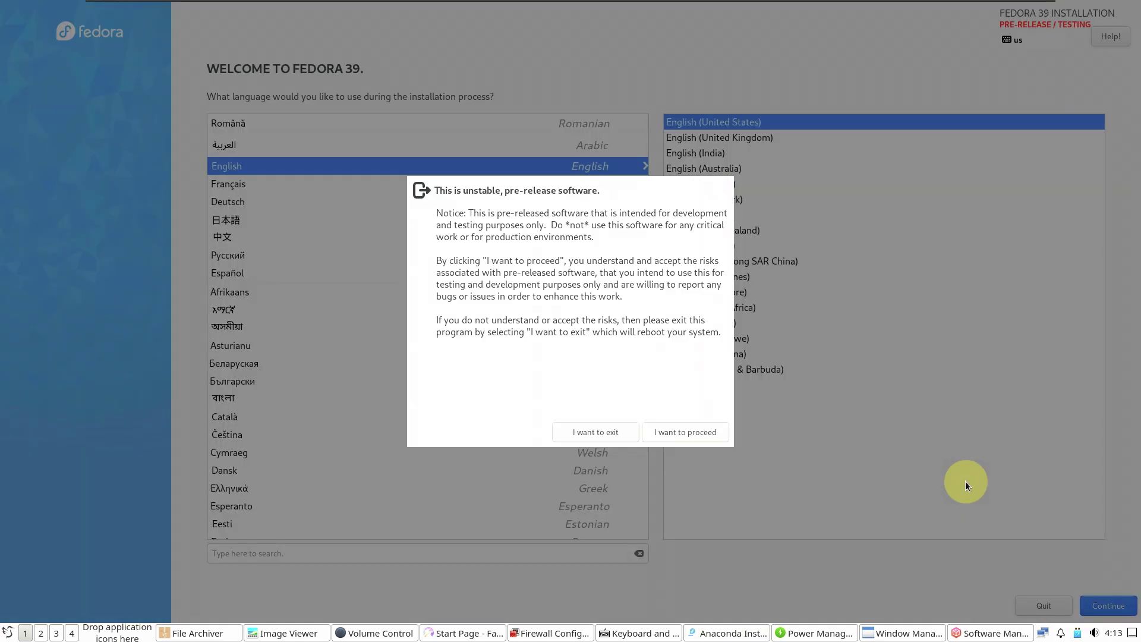
pyautogui.click(707, 428)
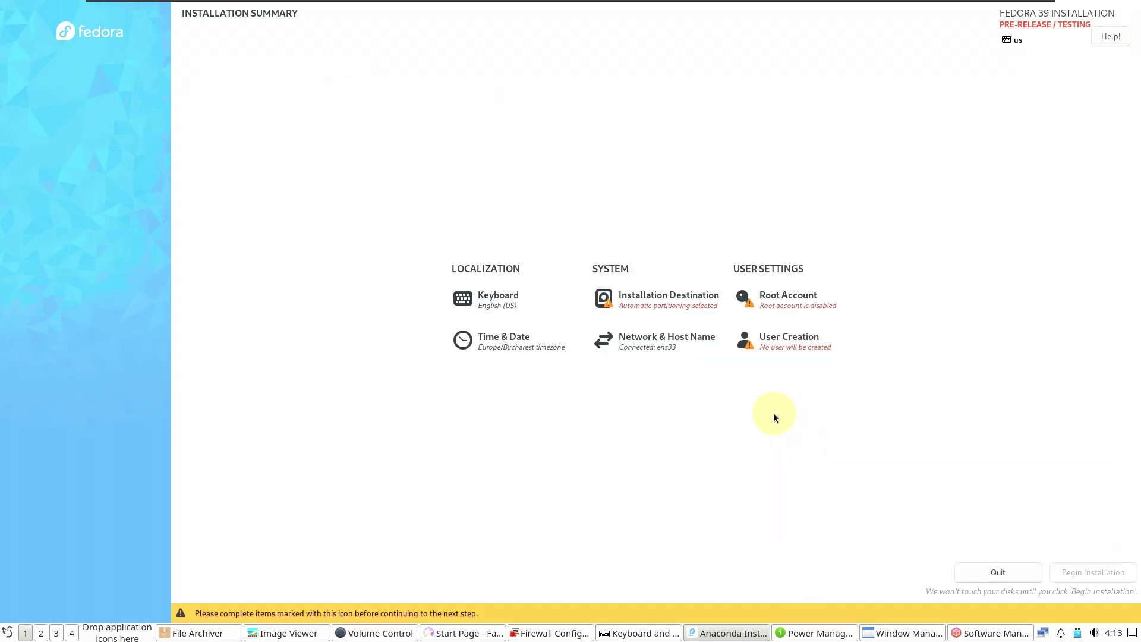
# Step: Accept automatic storage partitioning and pick Los Angeles on the time zone map
pyautogui.click(637, 300)
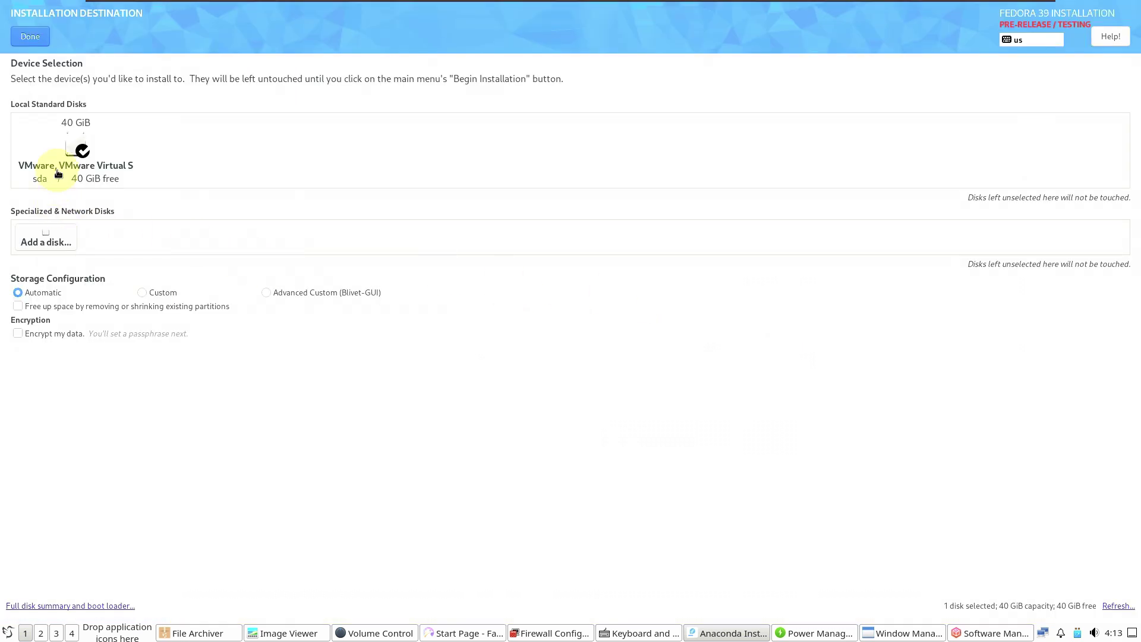
pyautogui.click(29, 37)
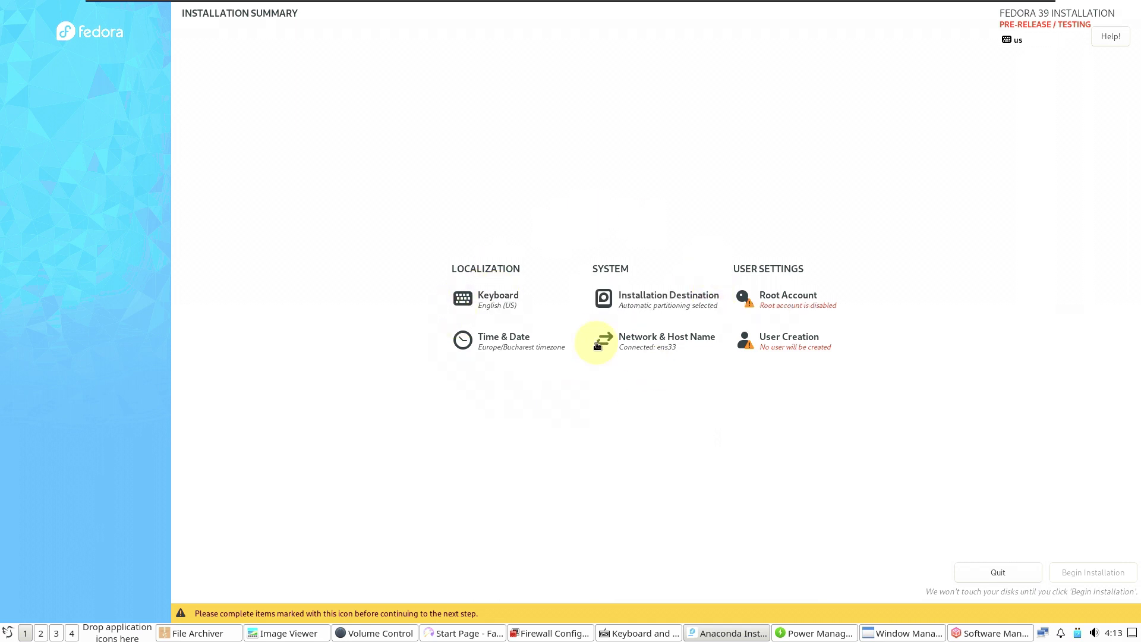
pyautogui.click(542, 340)
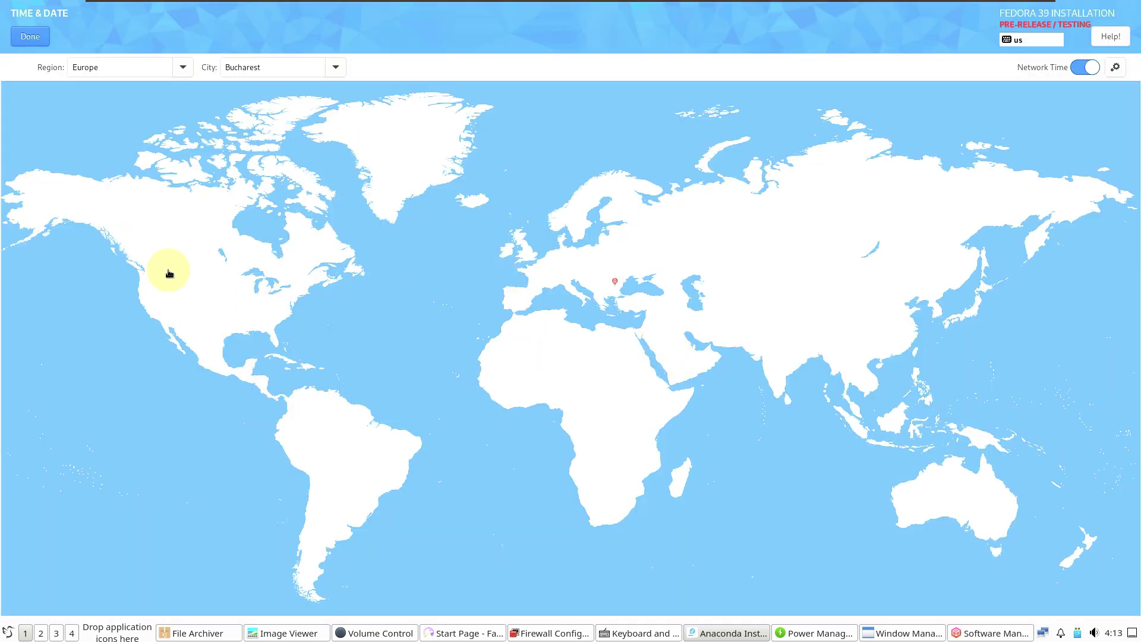
pyautogui.click(141, 280)
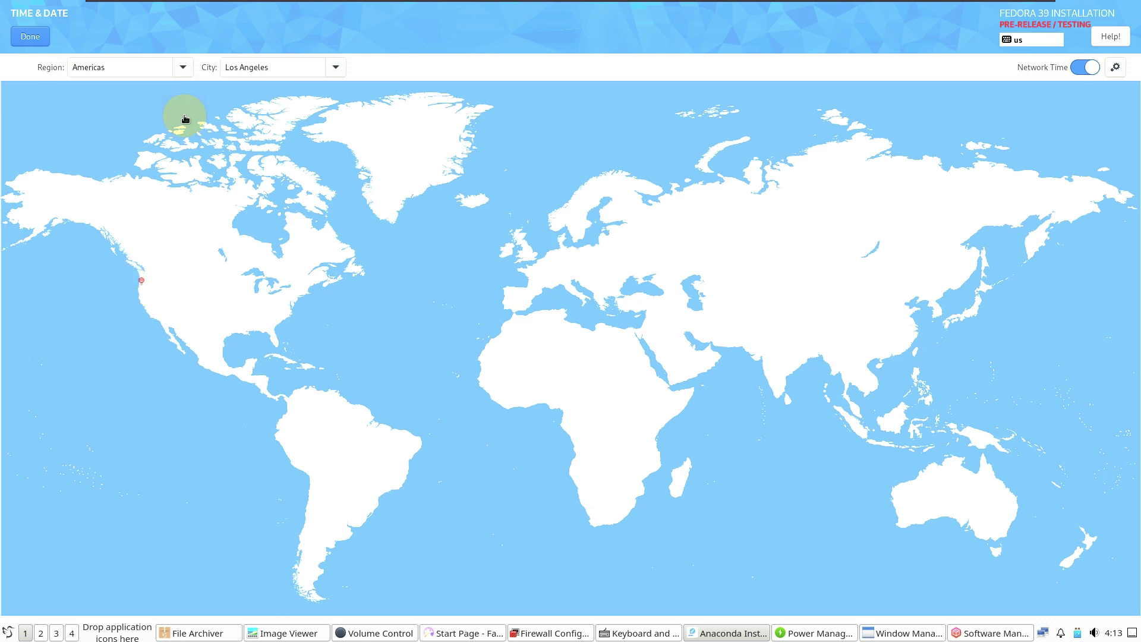
# Step: Confirm the Americas region and Los Angeles city, then go to User Creation
pyautogui.click(182, 67)
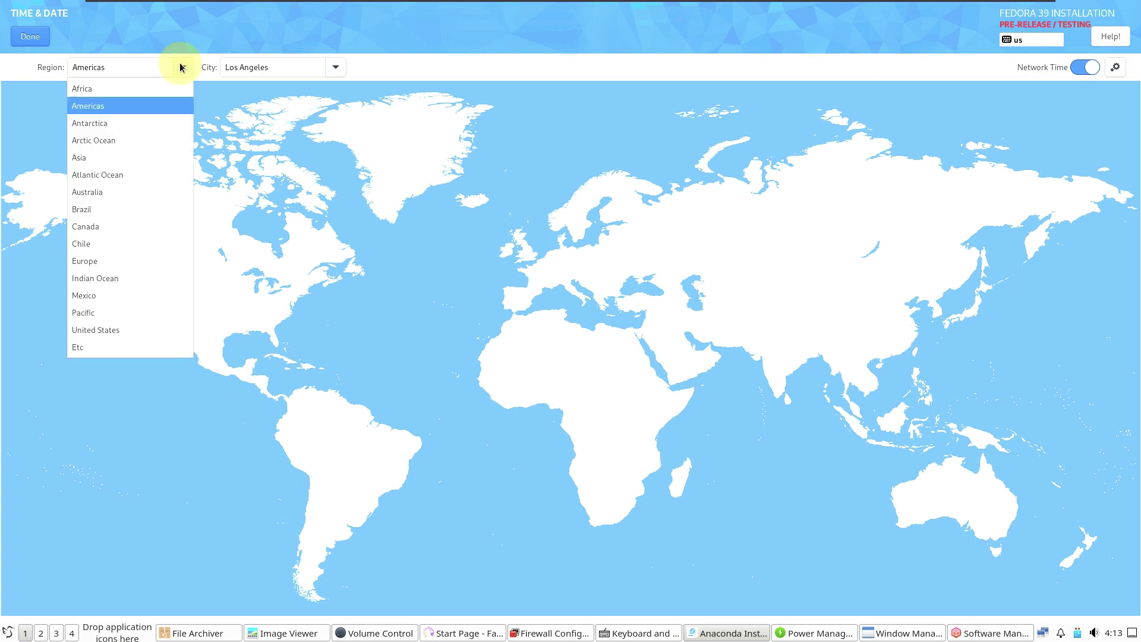
pyautogui.click(336, 70)
pyautogui.click(336, 70)
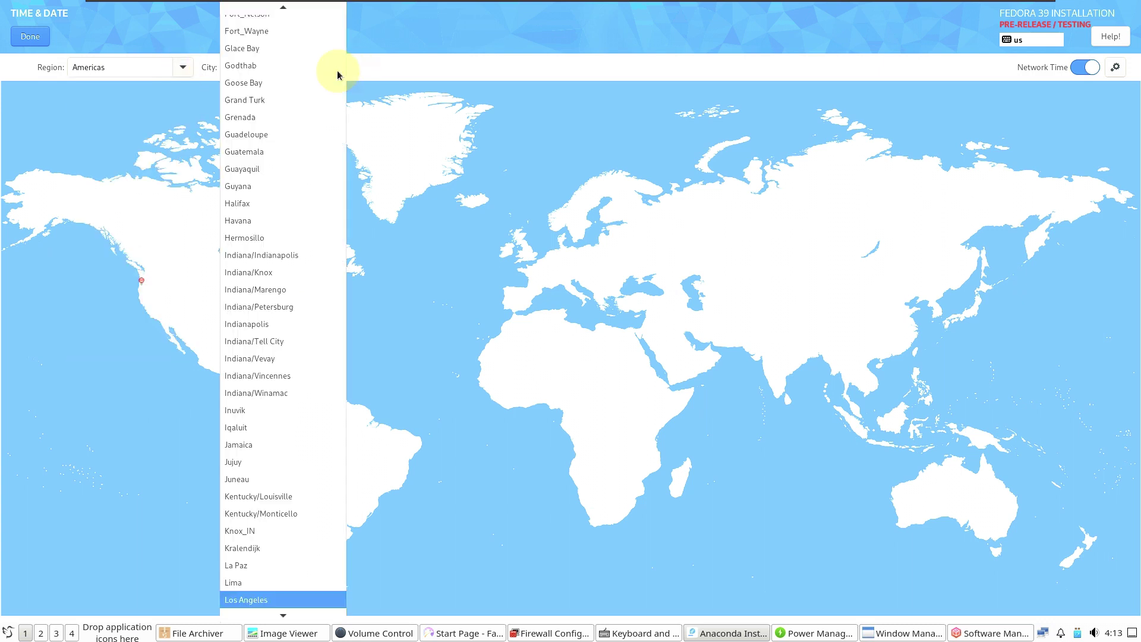
pyautogui.click(456, 79)
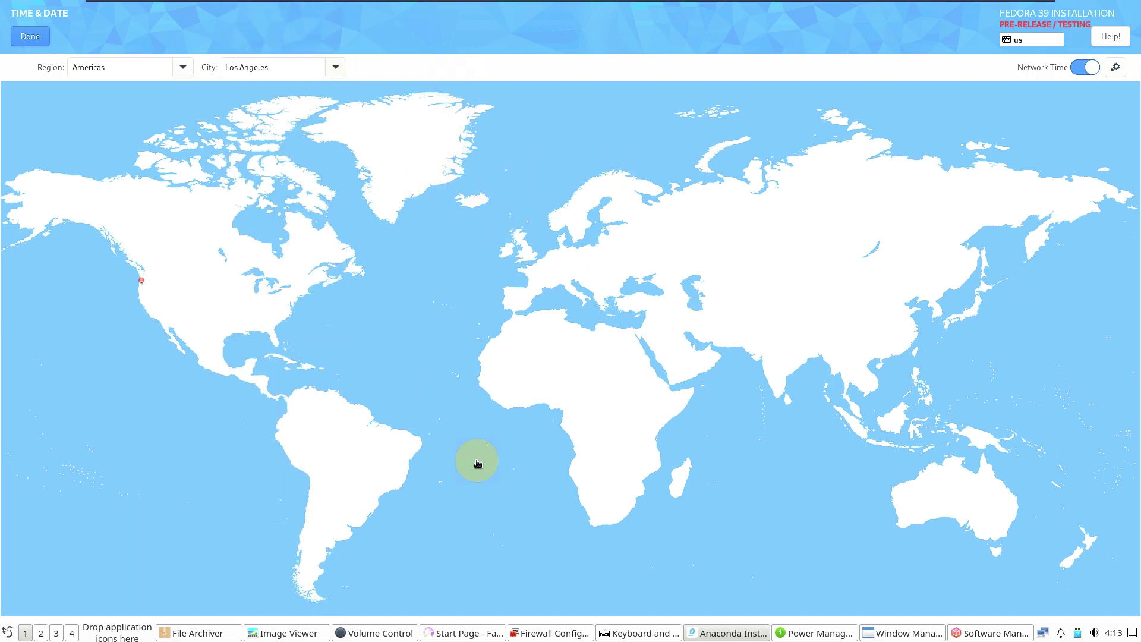
pyautogui.click(31, 36)
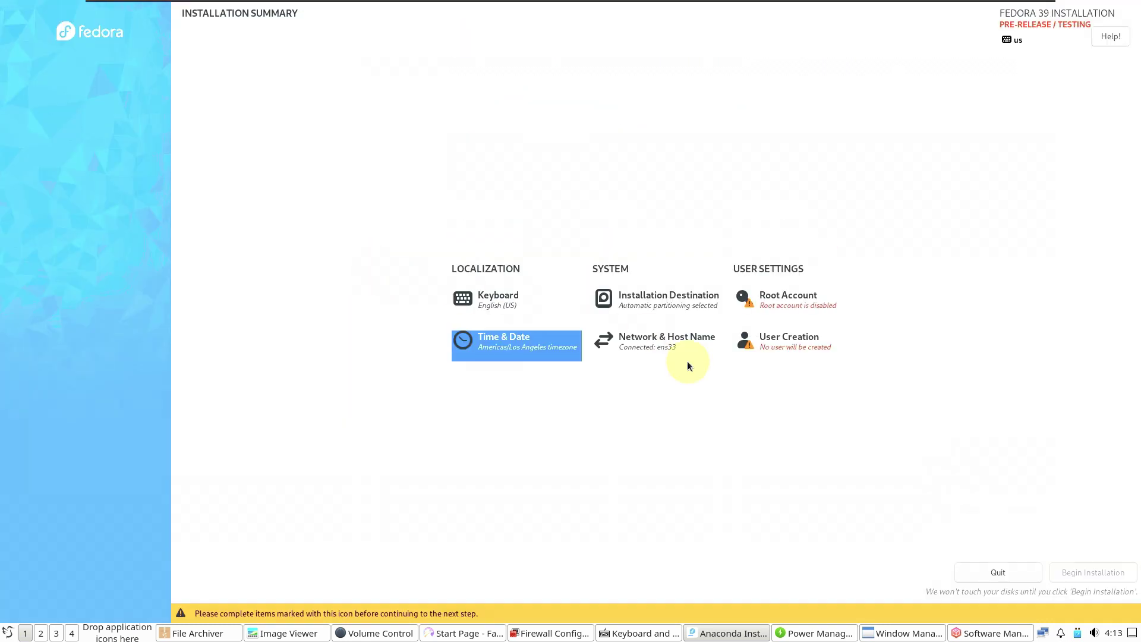
pyautogui.click(744, 345)
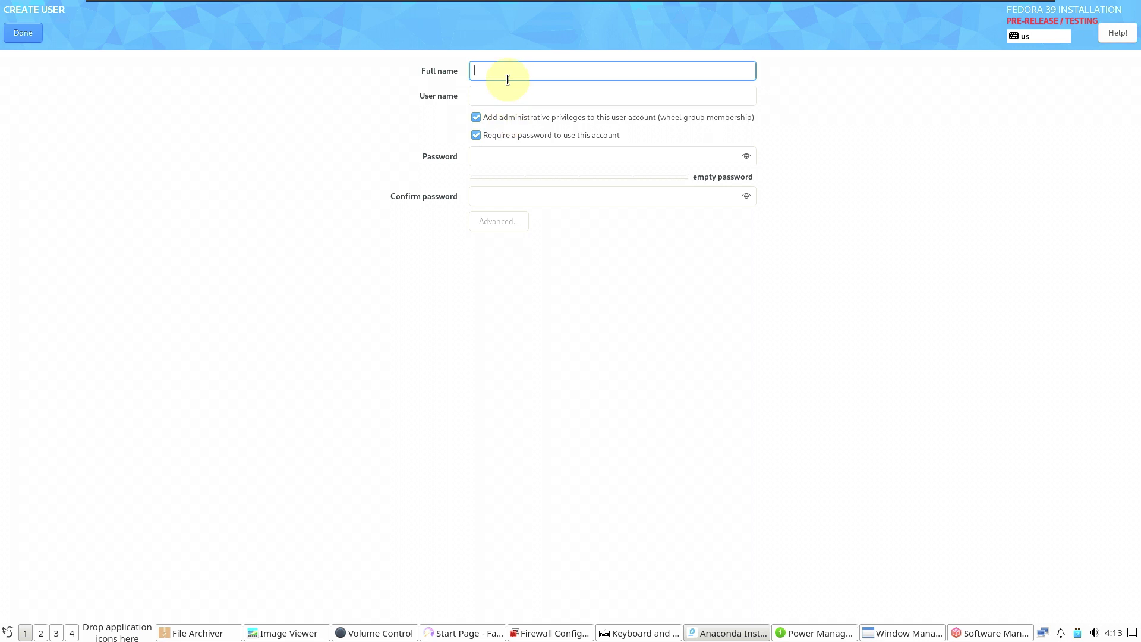
# Step: Enter the user's full name and a short password in both password fields
pyautogui.write('runboxing')
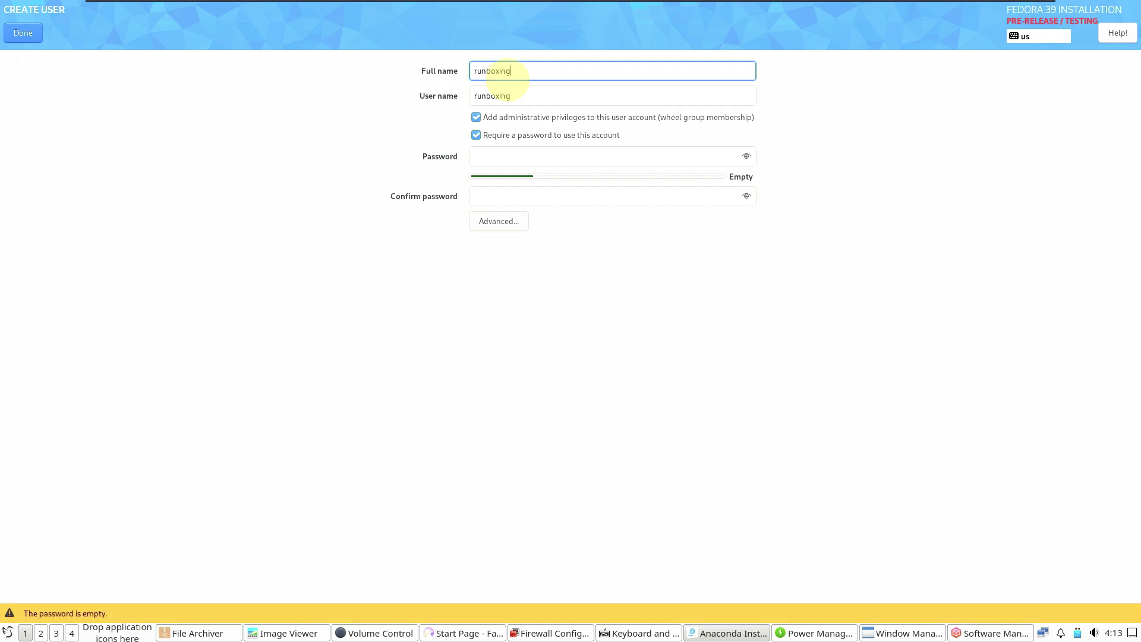
pyautogui.click(534, 154)
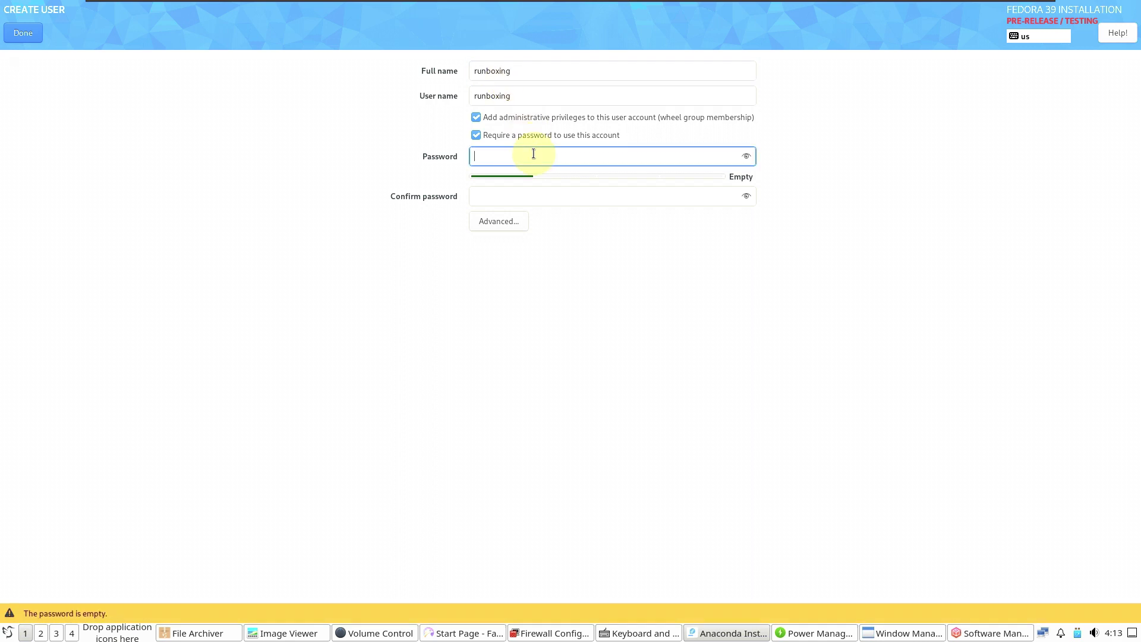
pyautogui.write('••')
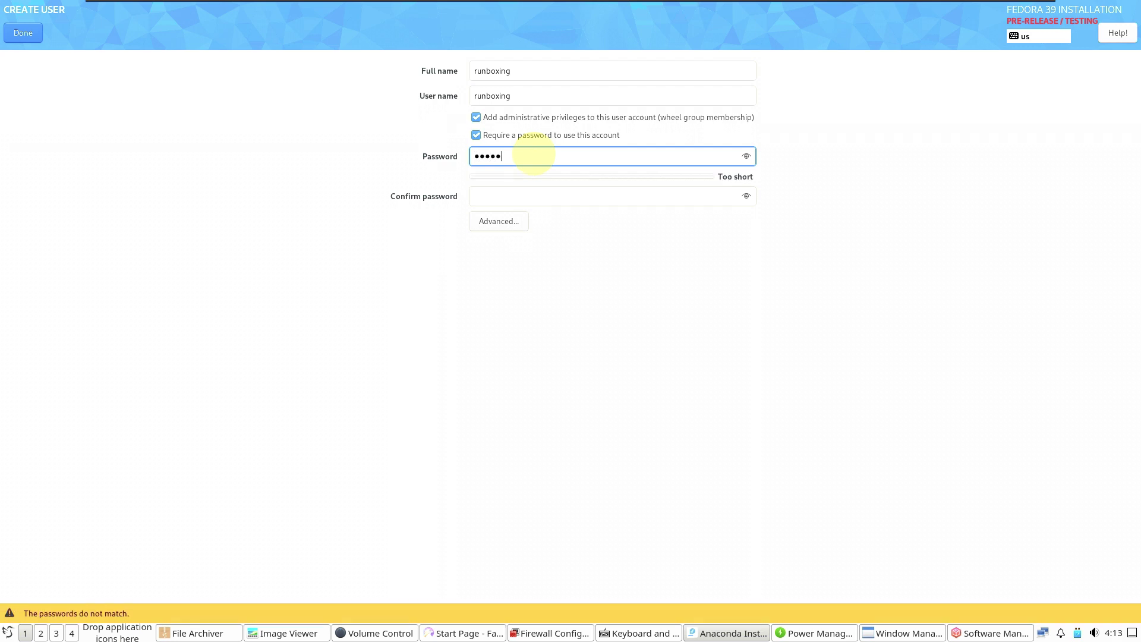
pyautogui.click(584, 197)
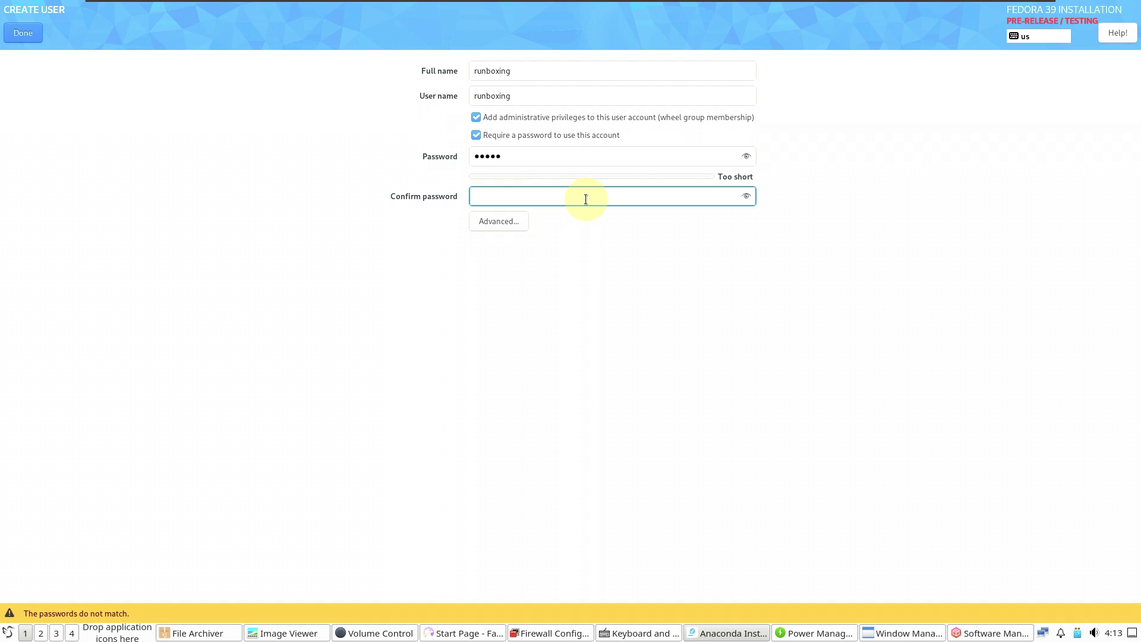
pyautogui.write('•••••')
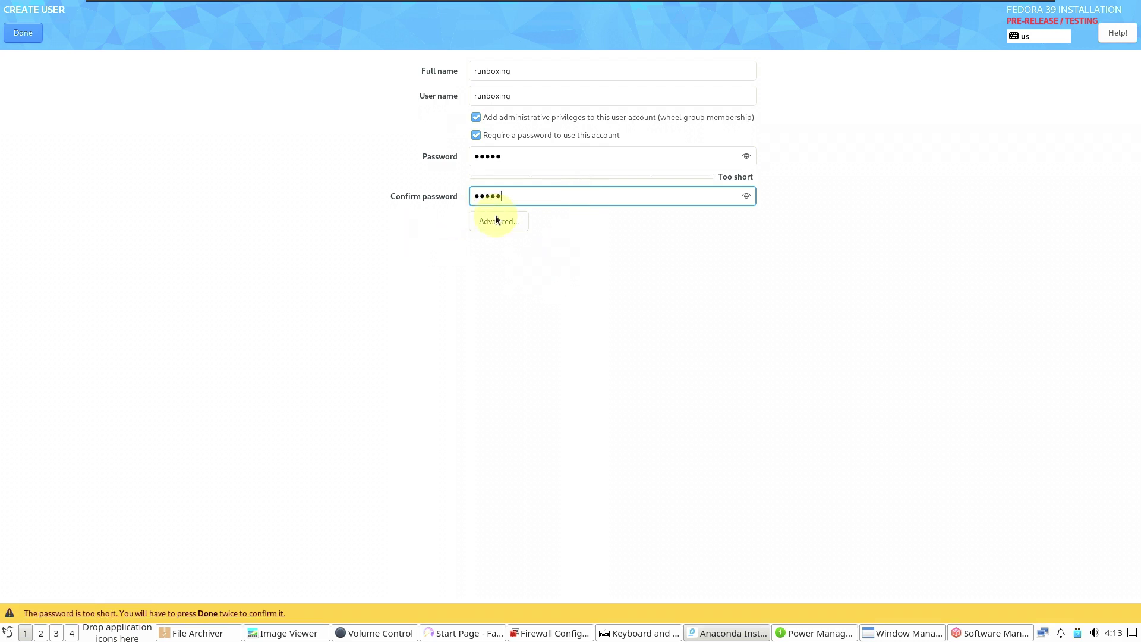
# Step: Cancel the Advanced user settings, then press Done twice to accept the short password
pyautogui.click(497, 220)
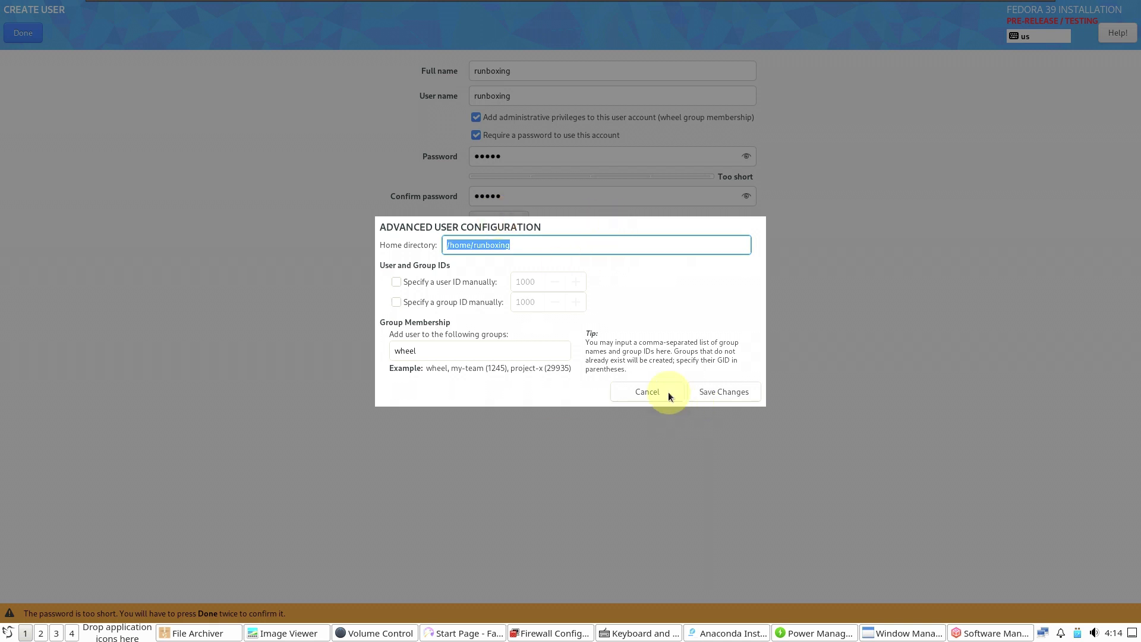
pyautogui.click(668, 393)
pyautogui.click(23, 39)
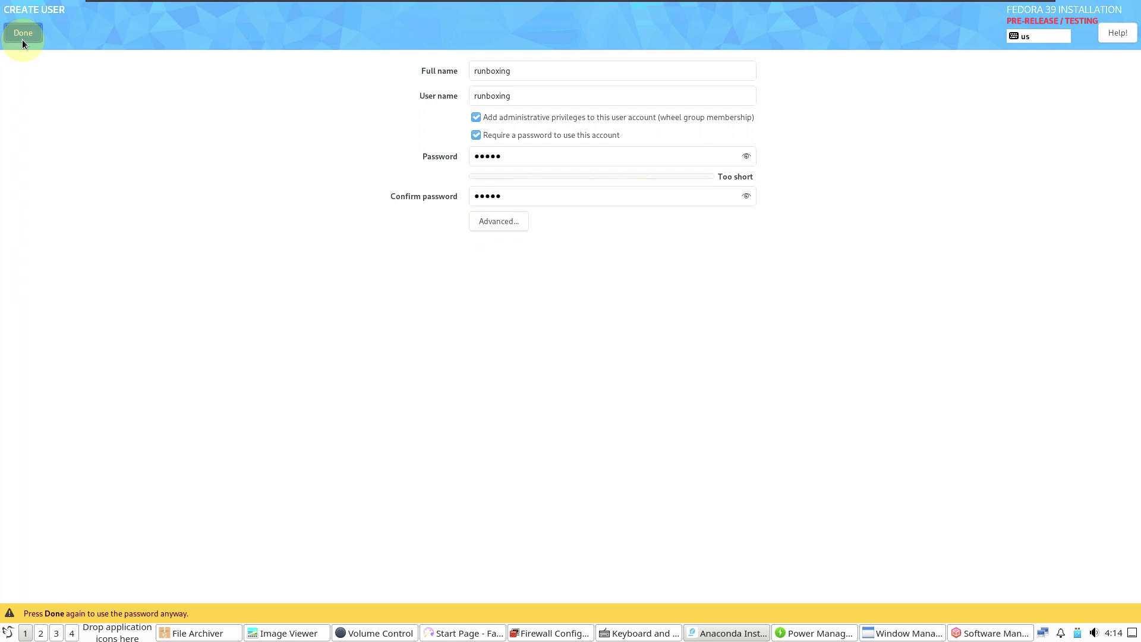
pyautogui.click(22, 40)
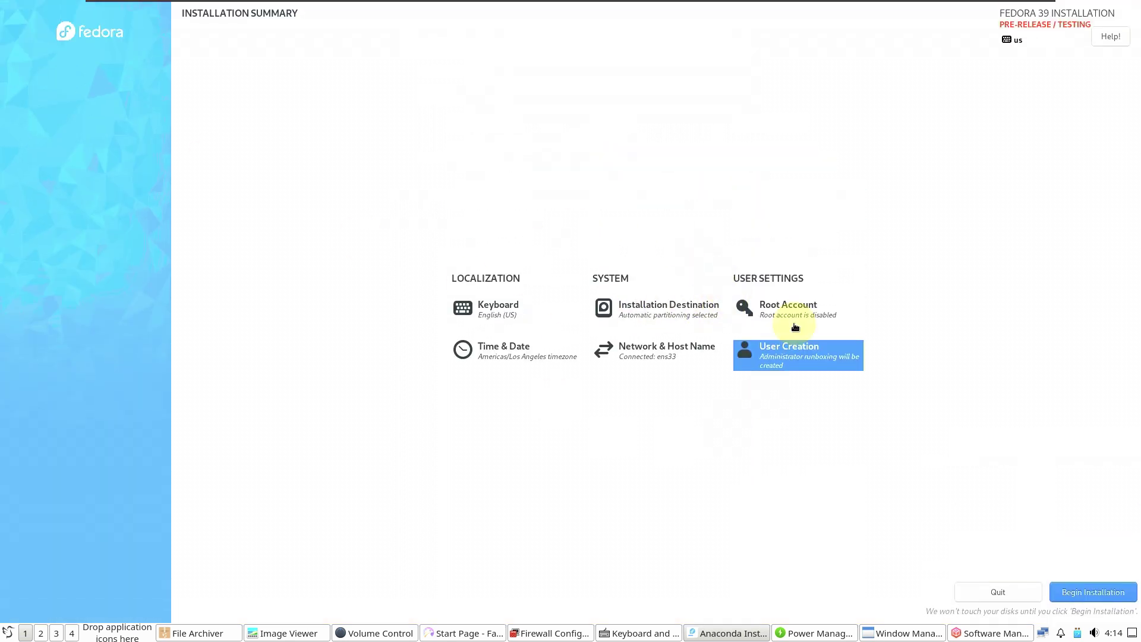
# Step: Enable the root account and enter its password in both password fields
pyautogui.click(758, 297)
pyautogui.click(441, 185)
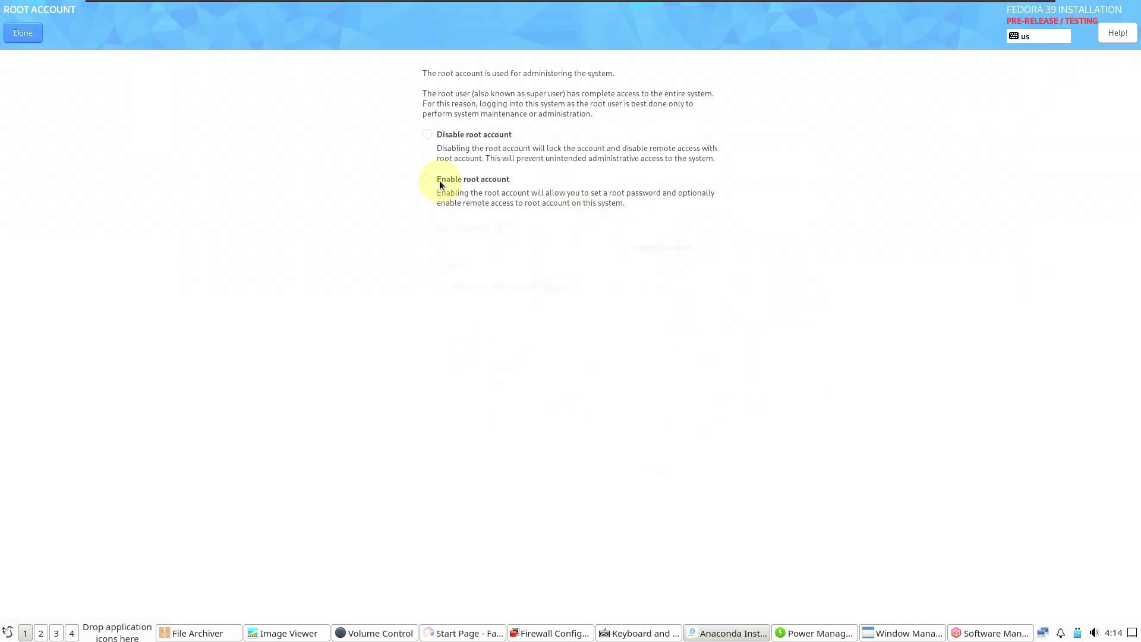
pyautogui.click(501, 229)
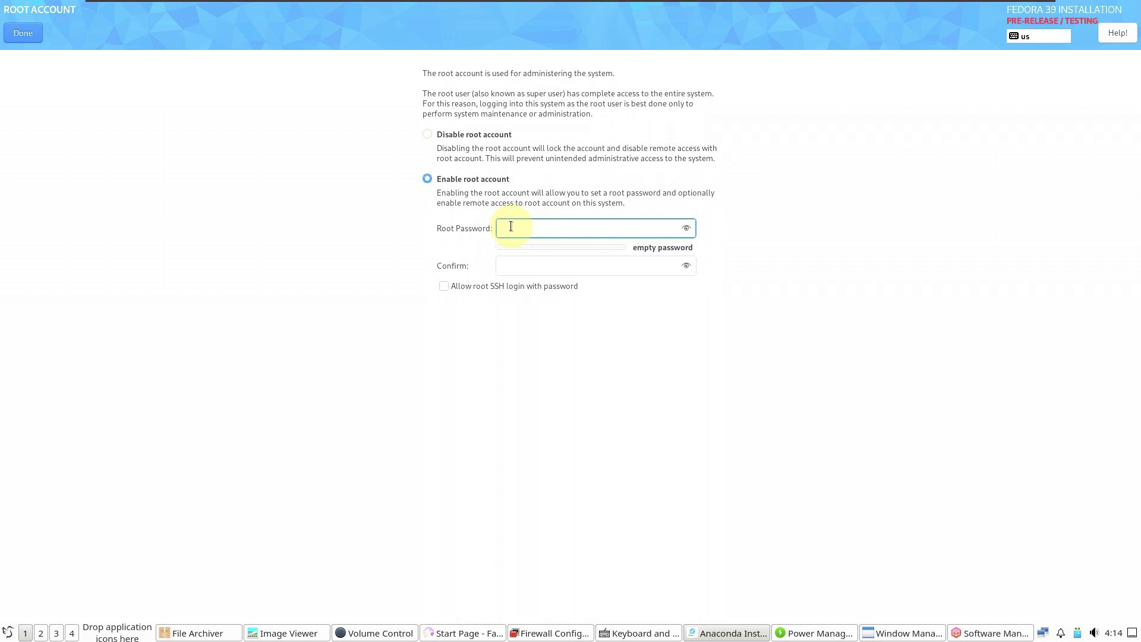
pyautogui.write('admin')
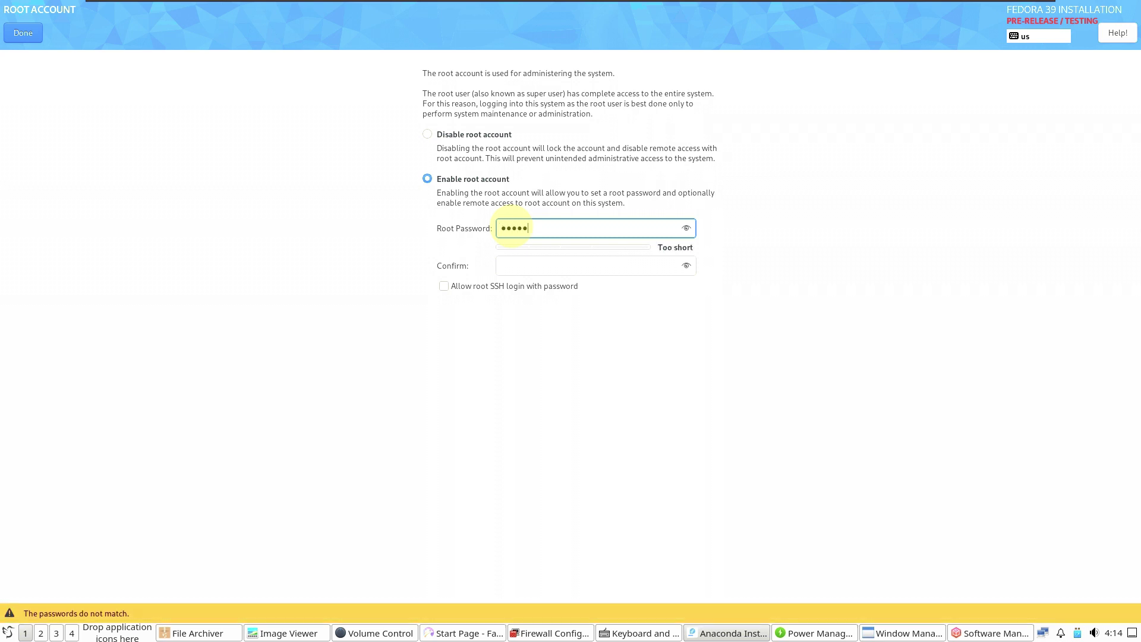
pyautogui.click(508, 266)
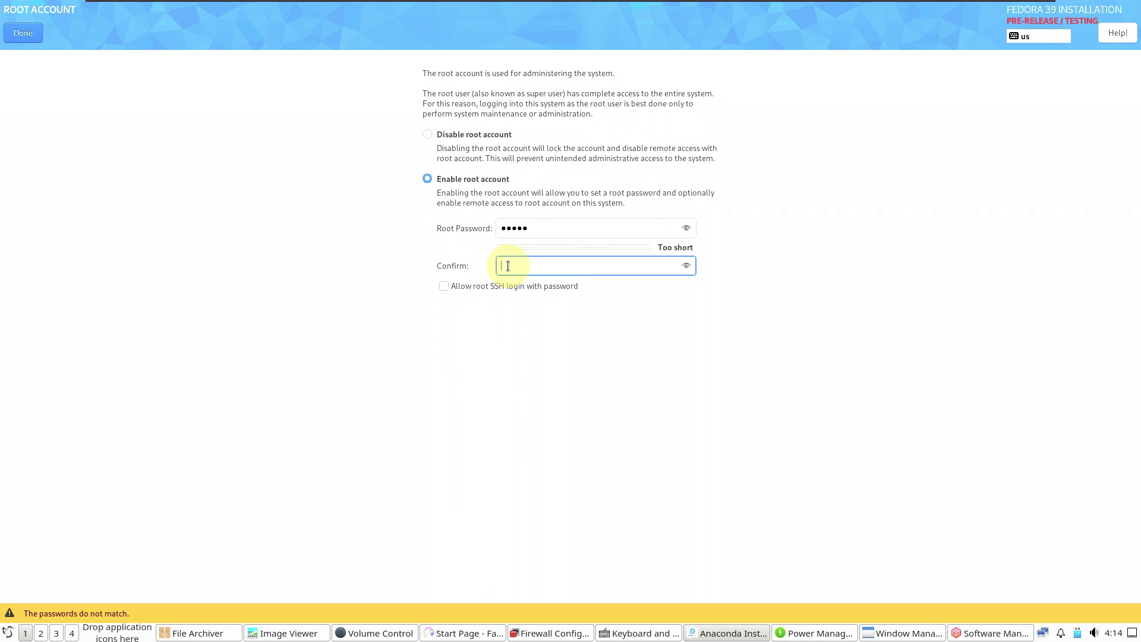
pyautogui.write('•••••')
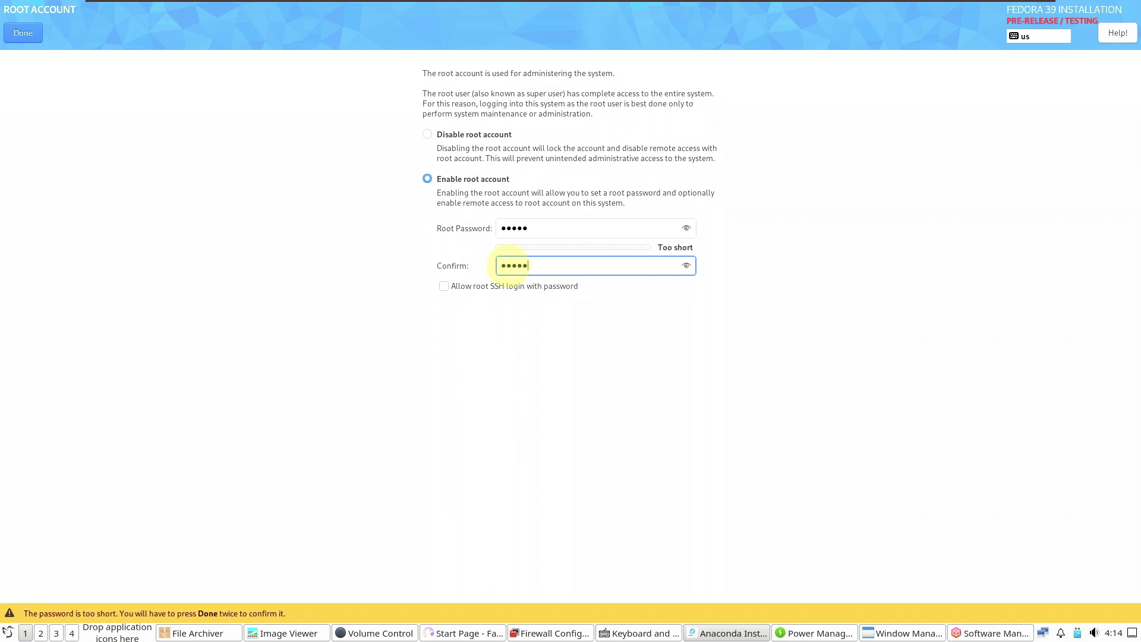
pyautogui.click(31, 33)
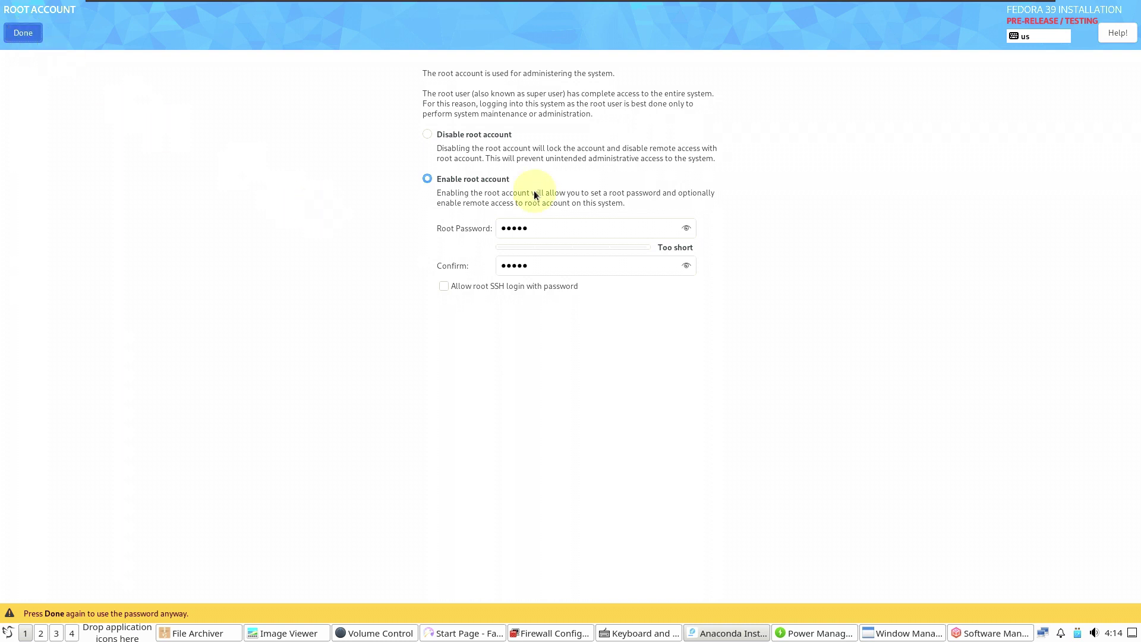
# Step: Accept the short root password, then quit the installer and confirm Yes
pyautogui.press('Return')
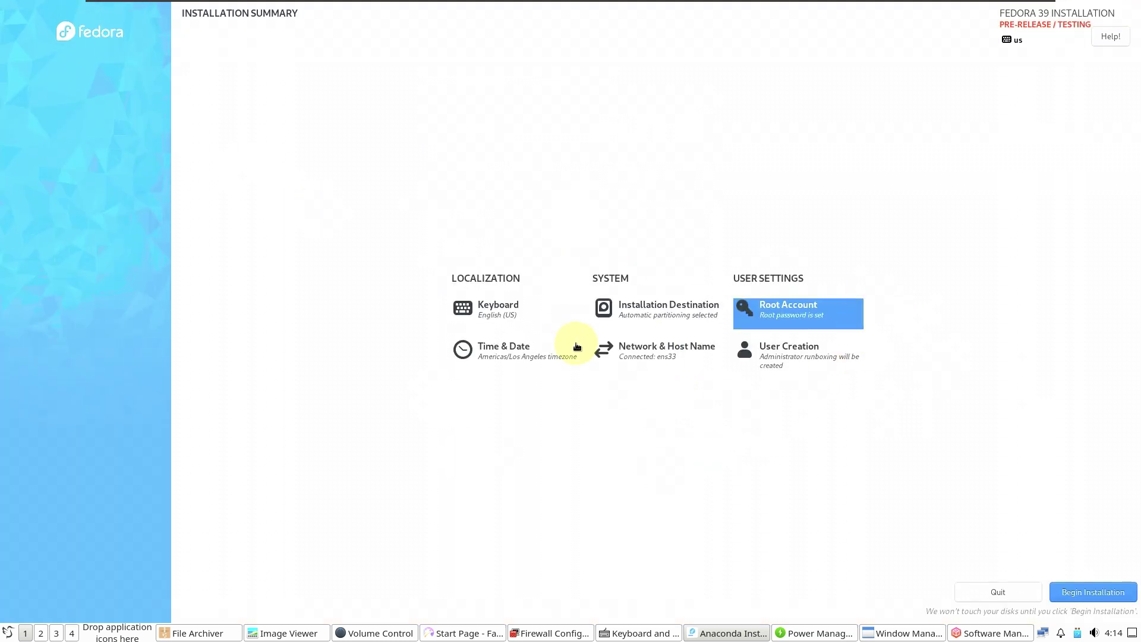
pyautogui.click(976, 595)
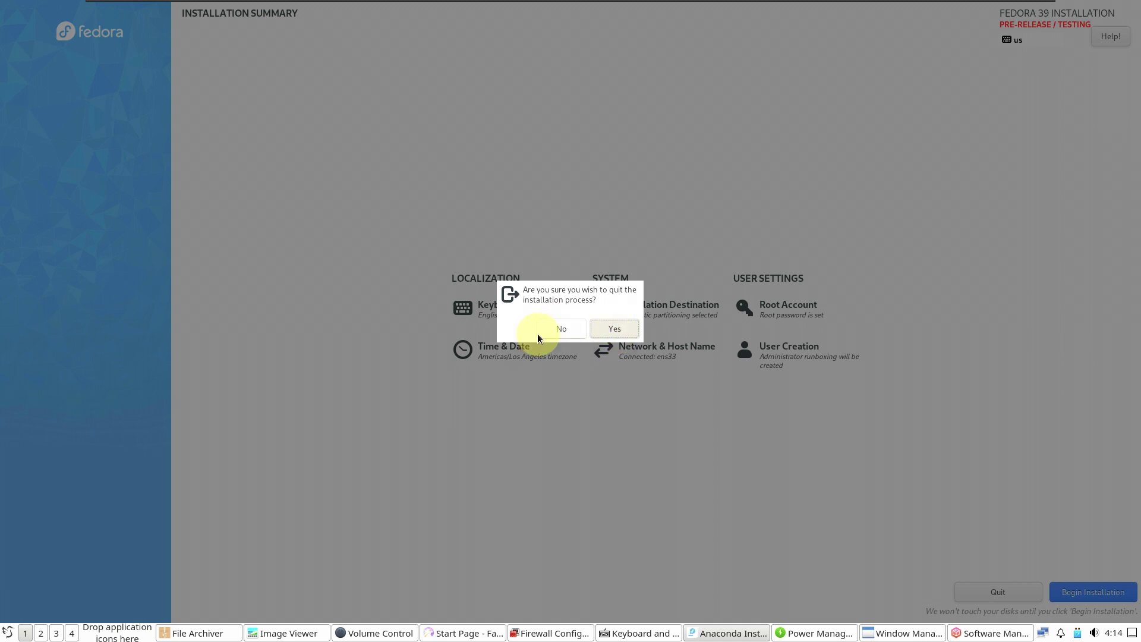
pyautogui.press('Return')
# Step: Try each window theme from Artwiz-boxed through Orang, settling on Syscrash
pyautogui.click(507, 111)
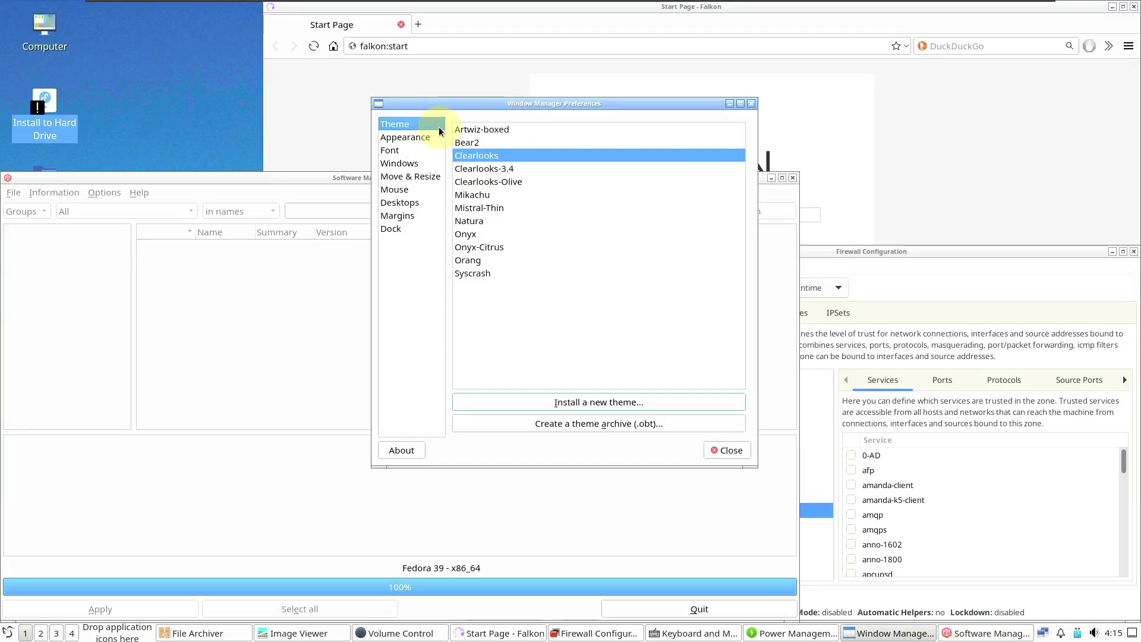
pyautogui.click(466, 129)
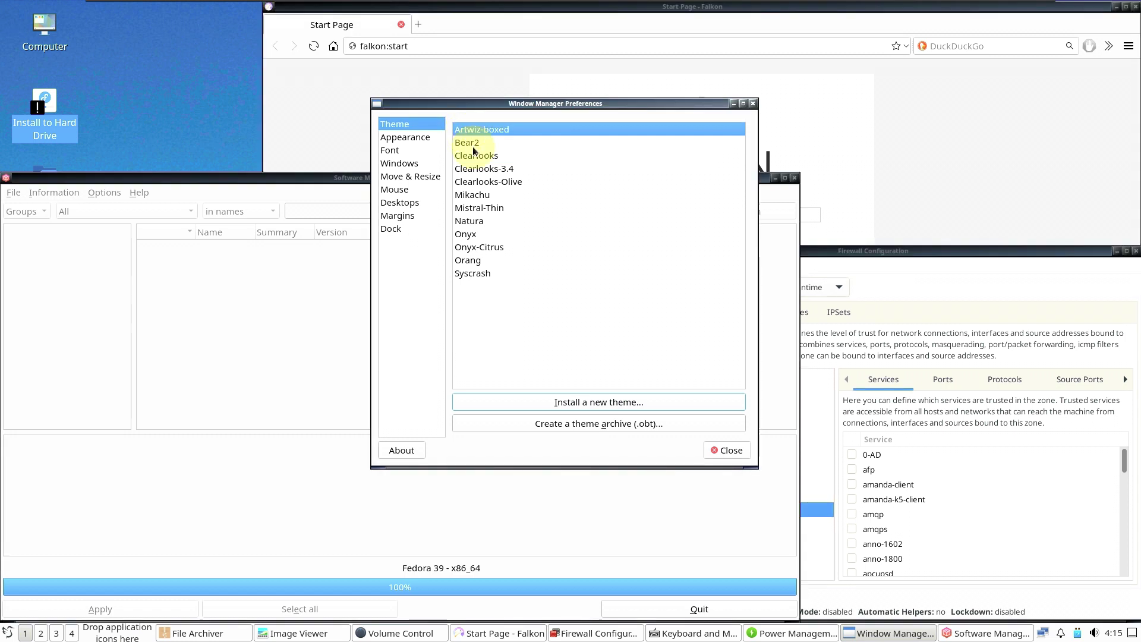
pyautogui.click(473, 147)
pyautogui.click(475, 167)
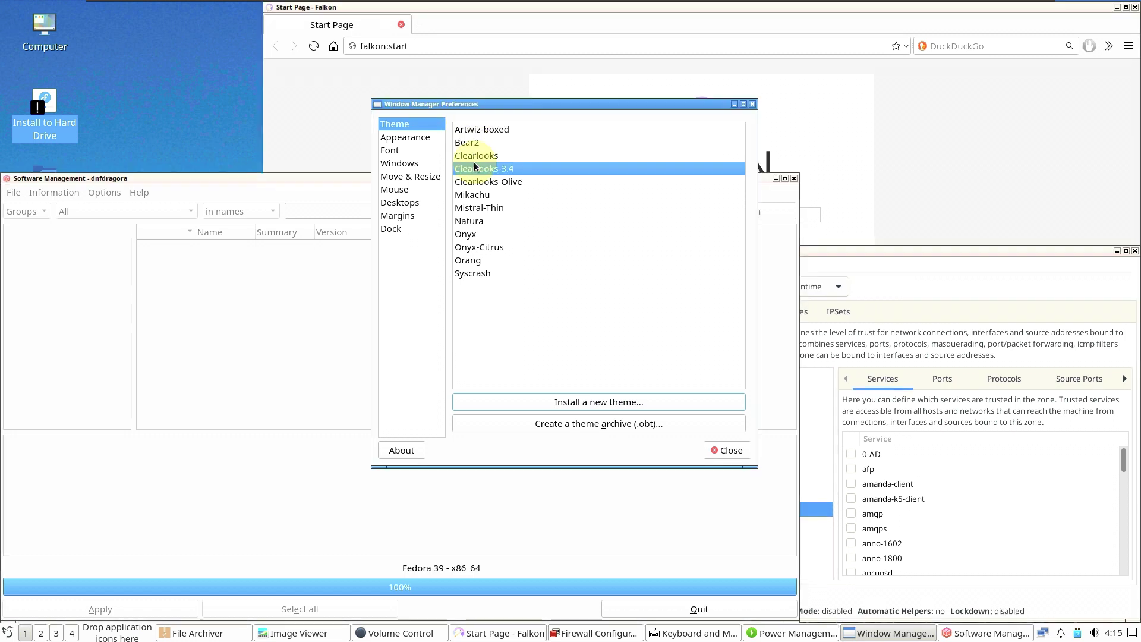
pyautogui.click(476, 156)
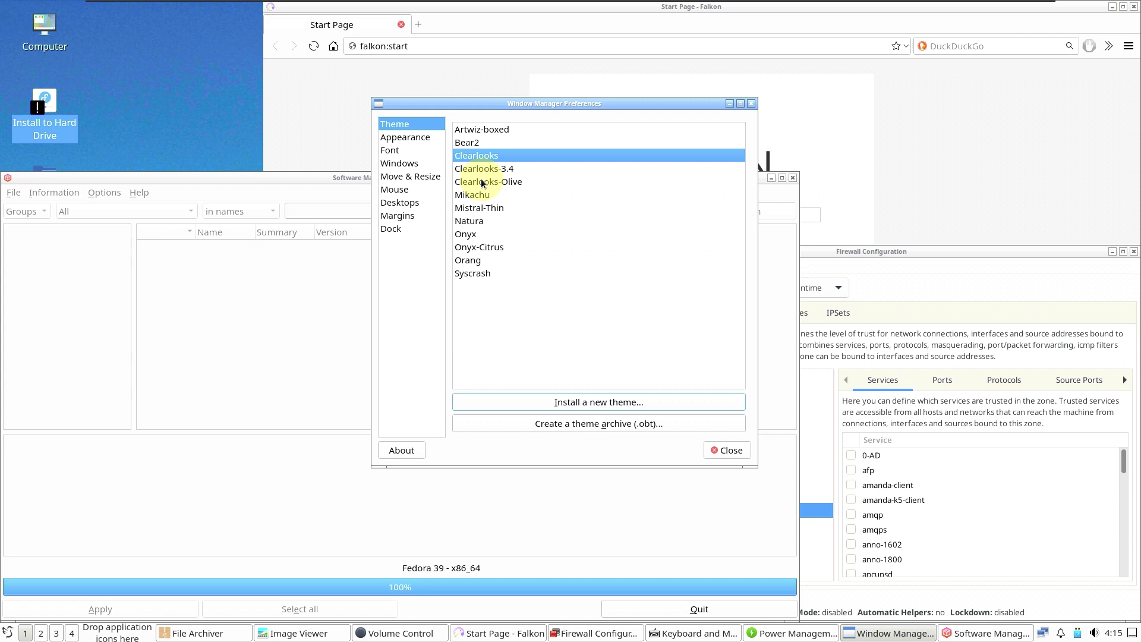
pyautogui.click(482, 182)
pyautogui.click(484, 195)
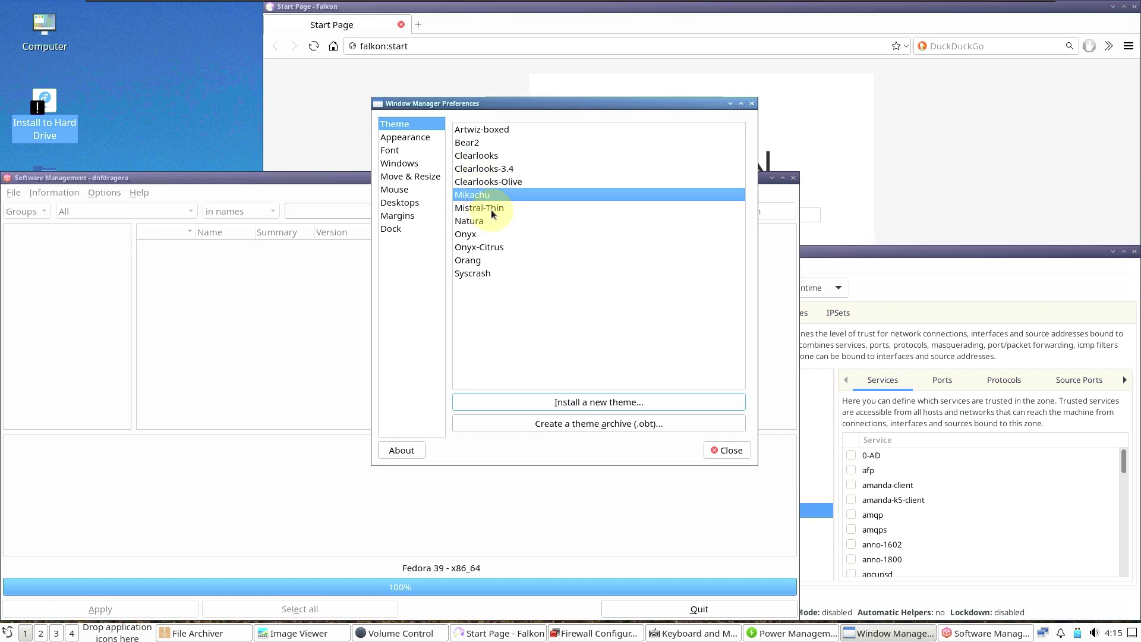
pyautogui.click(491, 209)
pyautogui.click(489, 221)
pyautogui.click(487, 233)
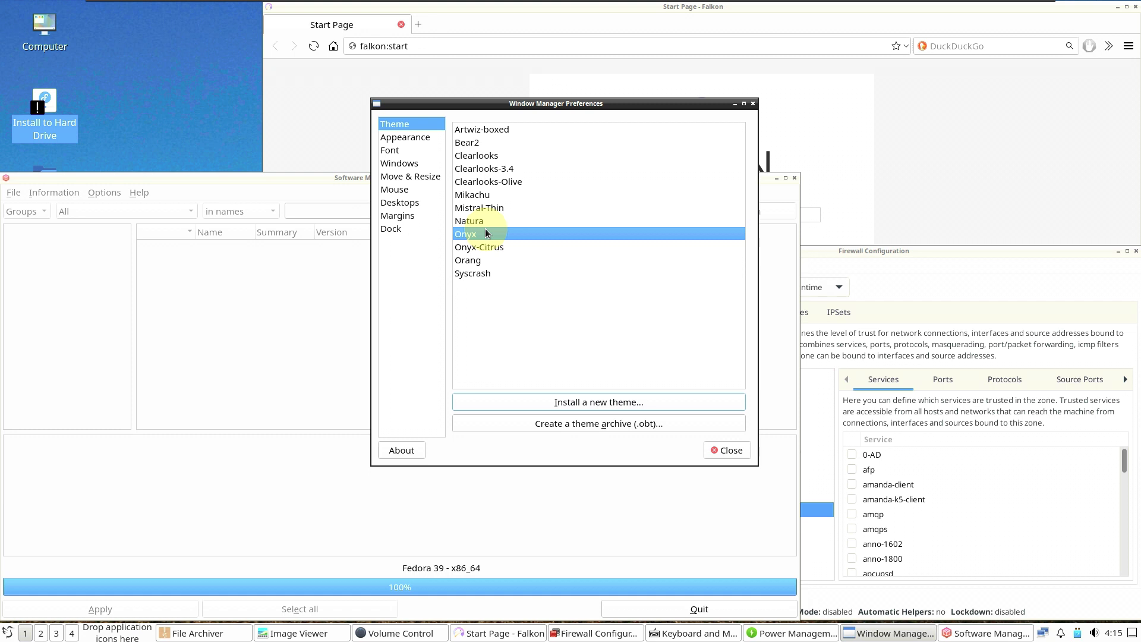
pyautogui.click(485, 247)
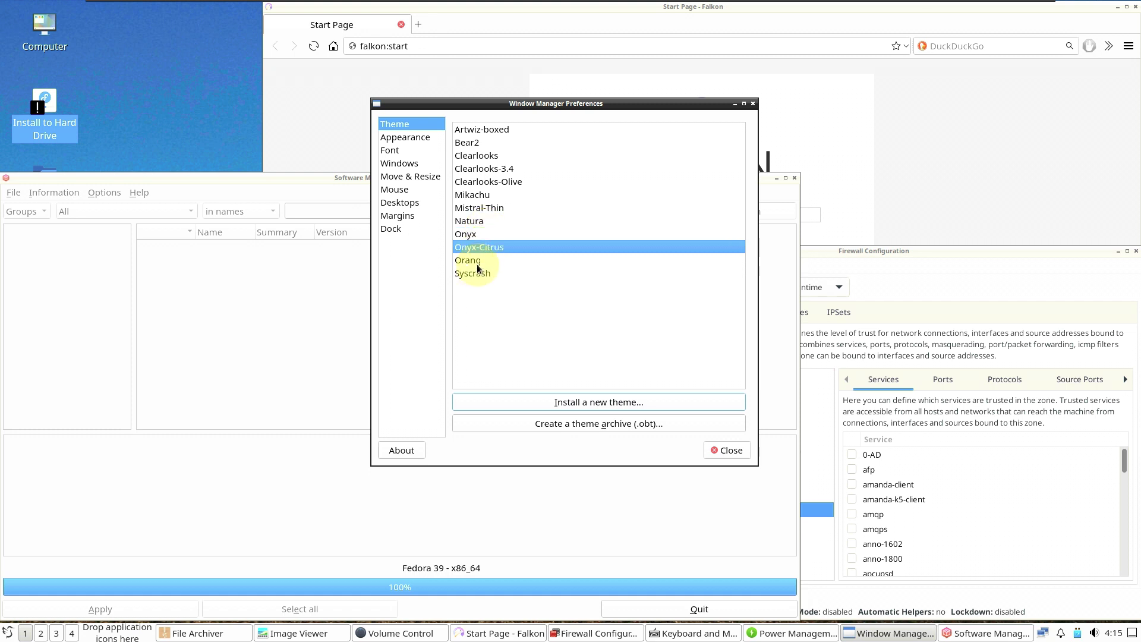
pyautogui.click(477, 265)
pyautogui.click(476, 273)
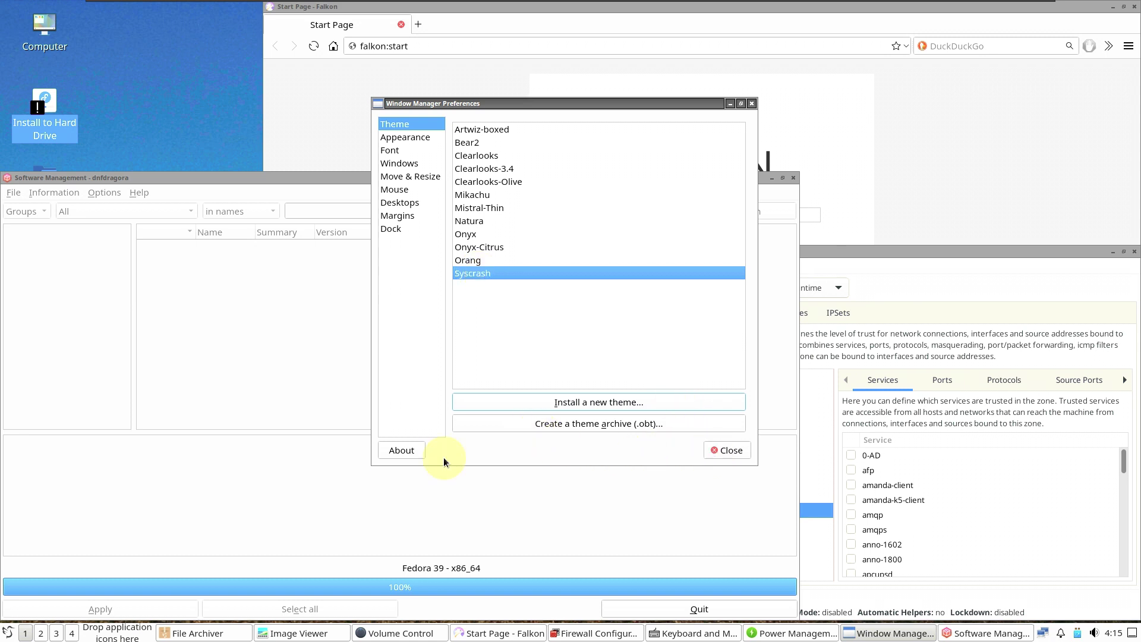
# Step: View ObConf-Qt's About information, dismiss it, and close the preferences window
pyautogui.click(402, 450)
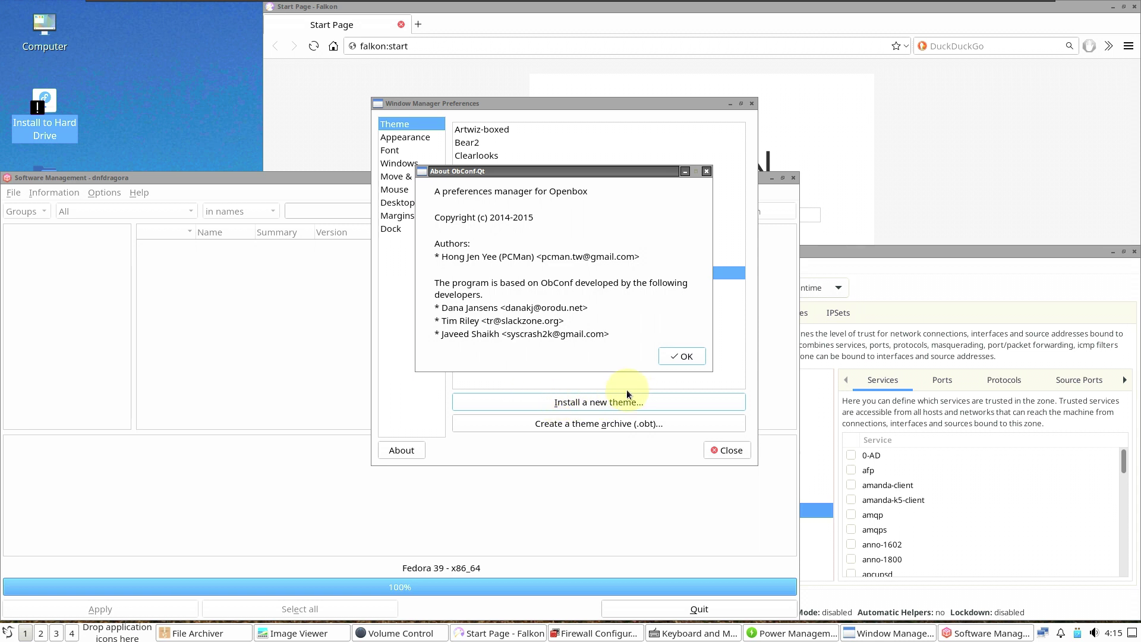
pyautogui.click(662, 357)
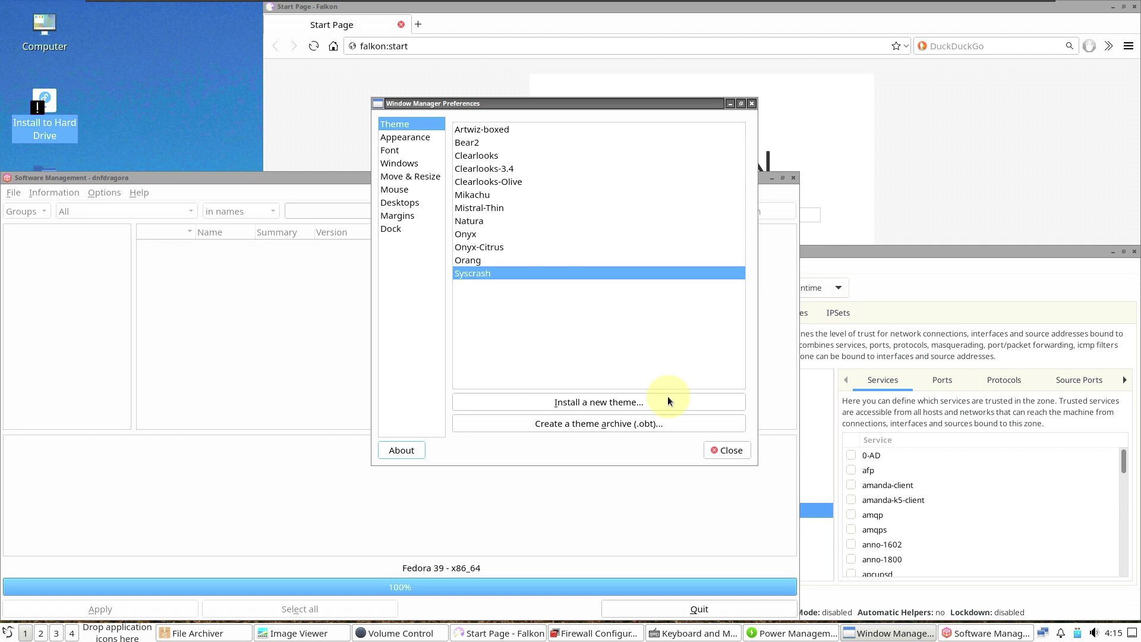
pyautogui.click(731, 450)
# Step: Toggle the battery watcher on and back off, view Lid, Idle and Power keys, then close
pyautogui.click(515, 146)
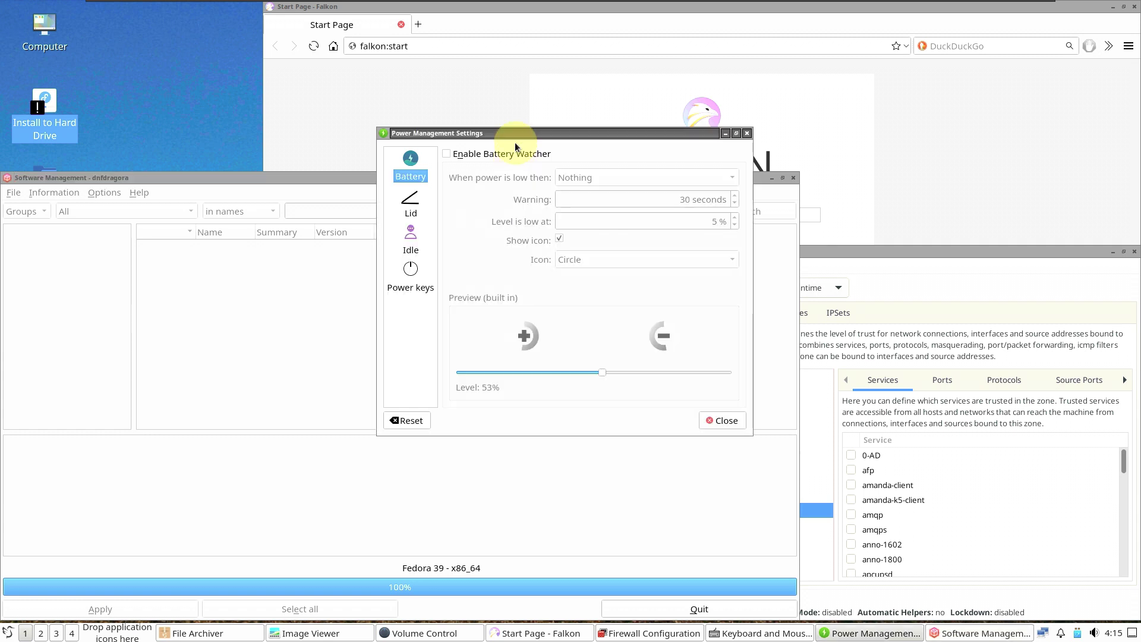
pyautogui.click(447, 154)
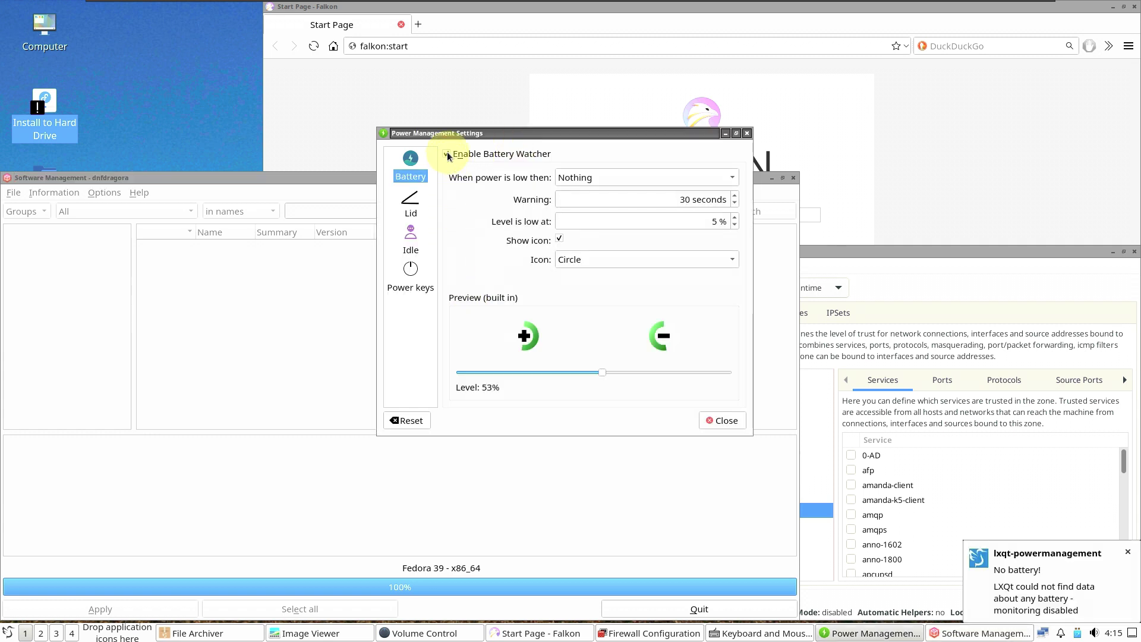
pyautogui.click(447, 155)
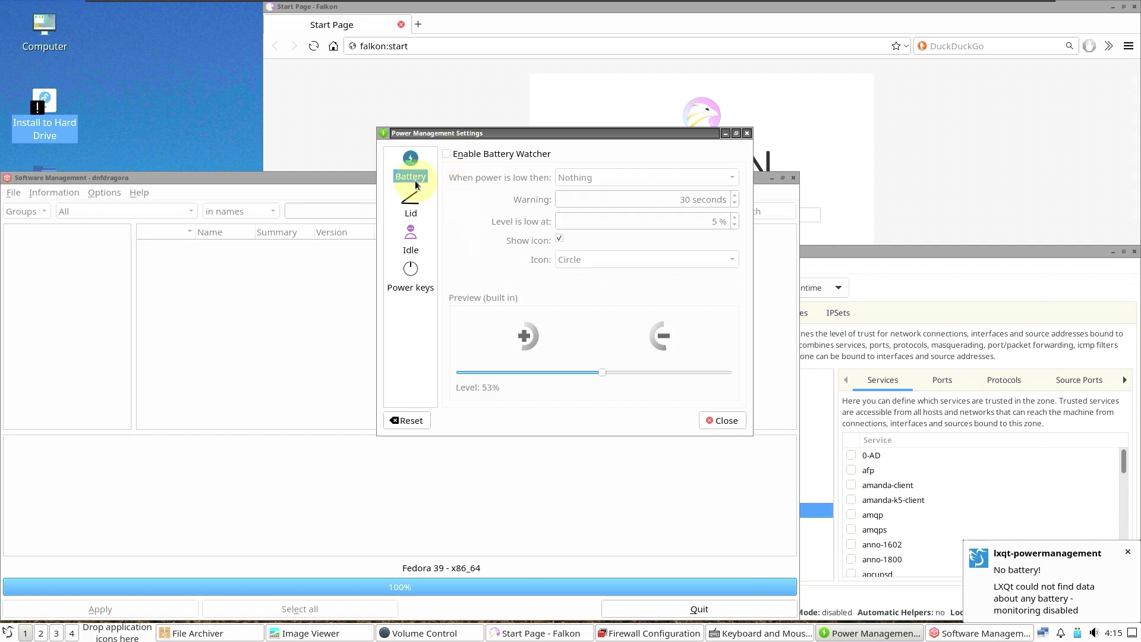
pyautogui.click(410, 205)
pyautogui.click(415, 236)
pyautogui.click(411, 287)
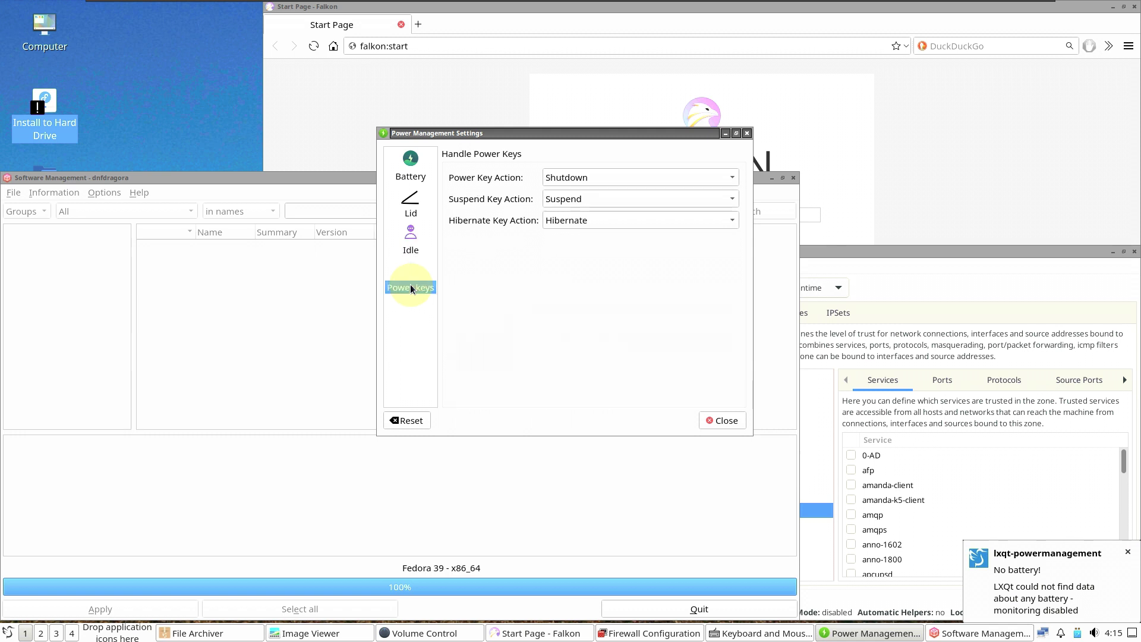
pyautogui.click(719, 423)
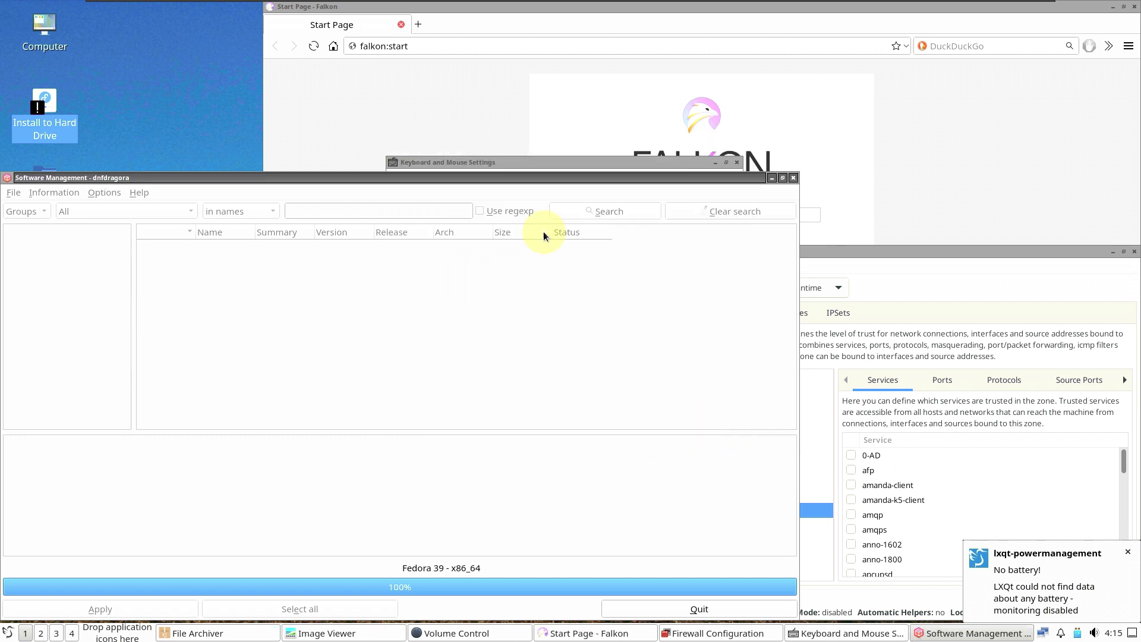
# Step: Check About Falkon showing version 23.04.3, then close the Falkon window
pyautogui.click(901, 225)
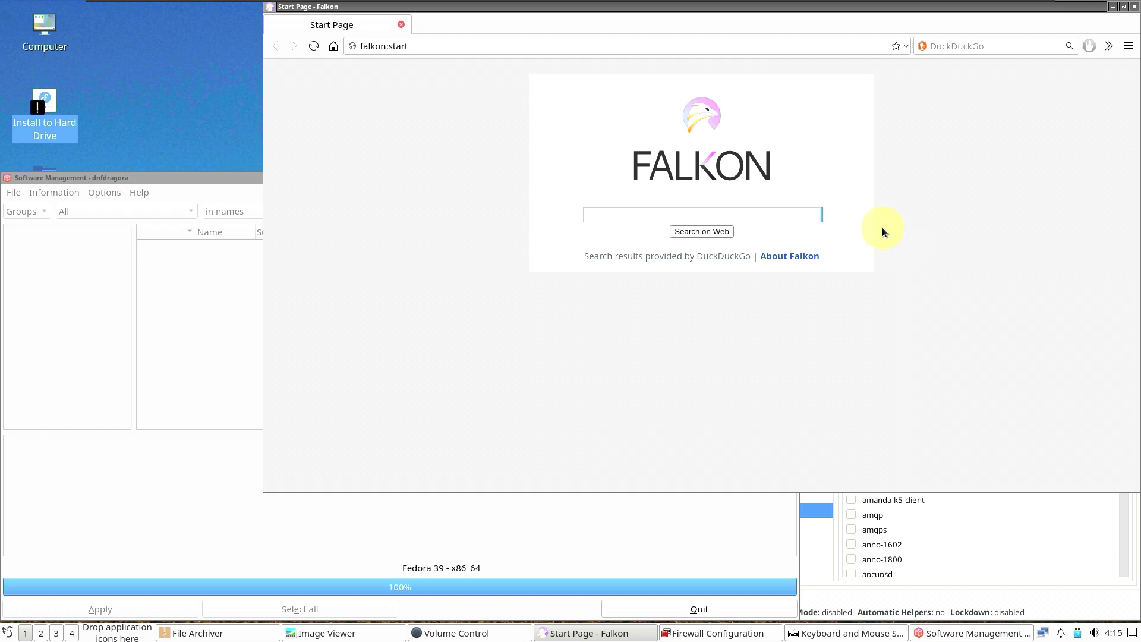
pyautogui.click(1128, 48)
pyautogui.click(1023, 390)
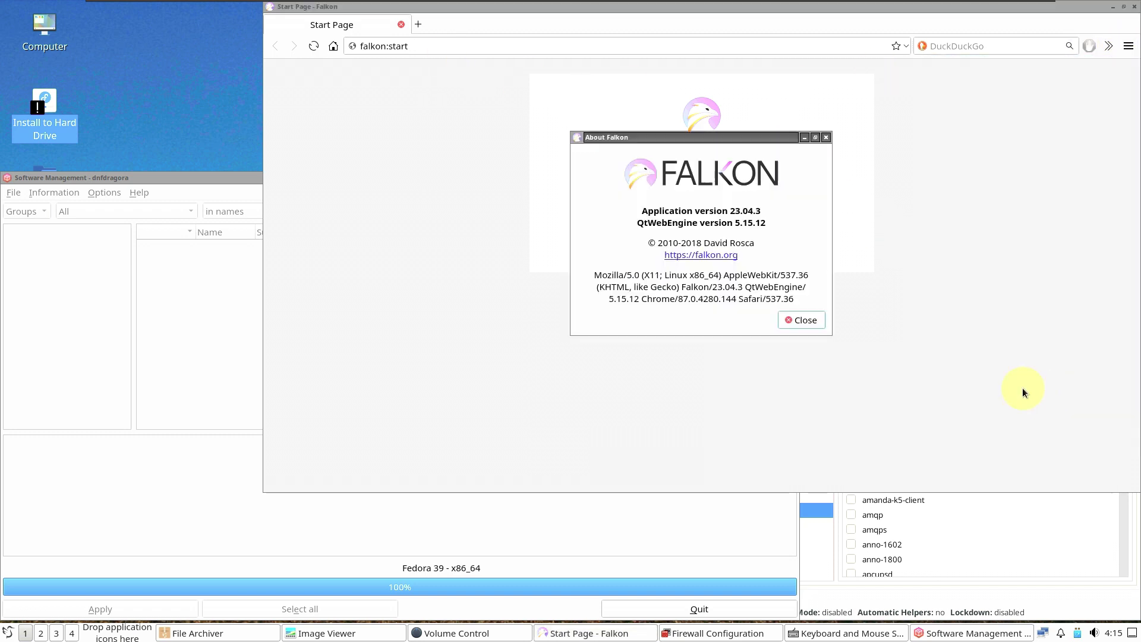
pyautogui.click(802, 319)
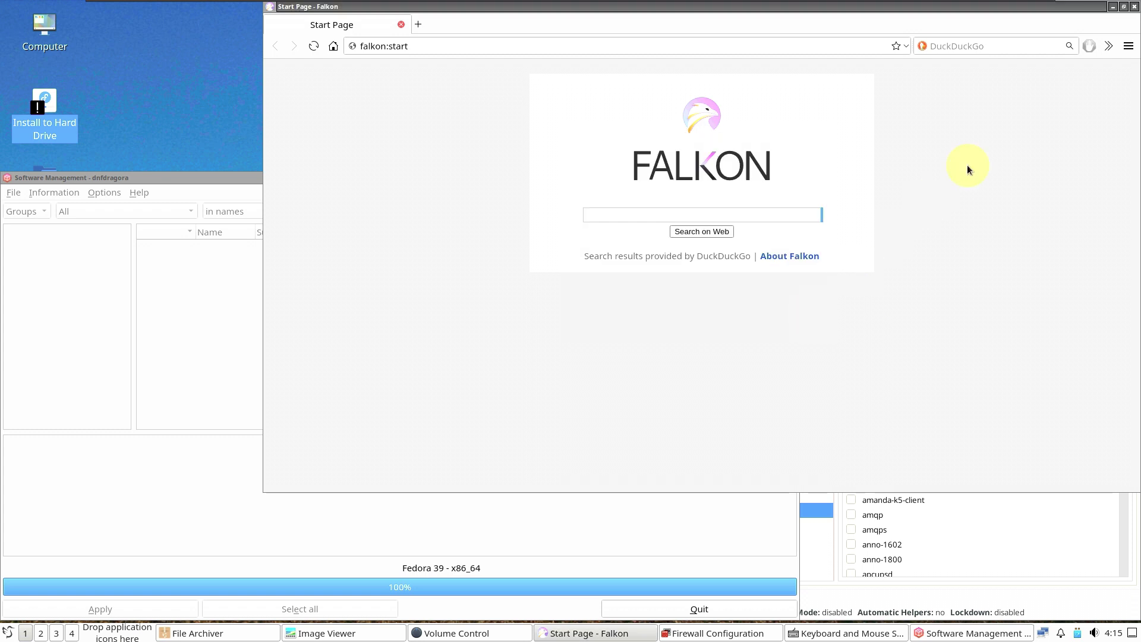
pyautogui.click(1134, 6)
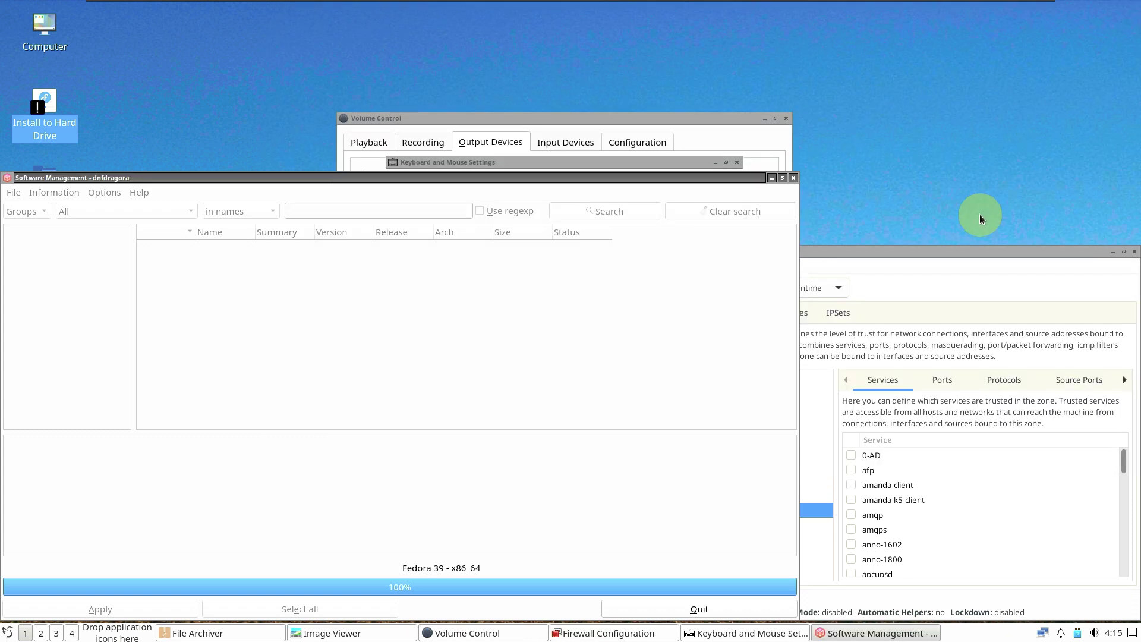
# Step: Move the firewall window and view its Help > About showing firewall-config 2.0.0
pyautogui.click(936, 279)
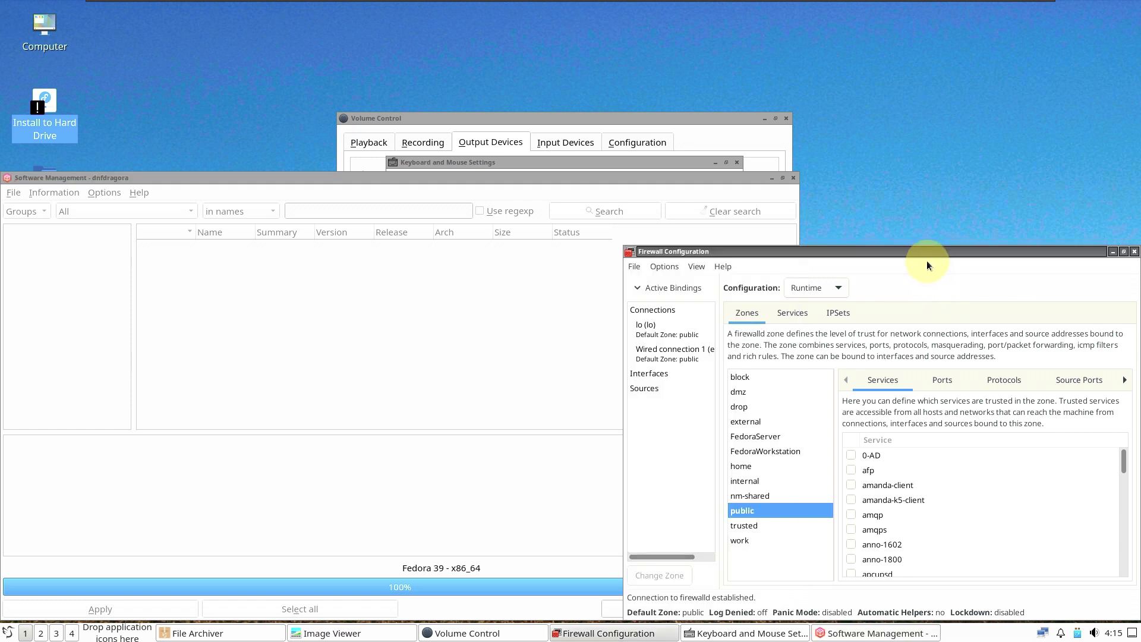
pyautogui.moveTo(926, 261); pyautogui.dragTo(894, 171)
pyautogui.click(689, 177)
pyautogui.click(702, 194)
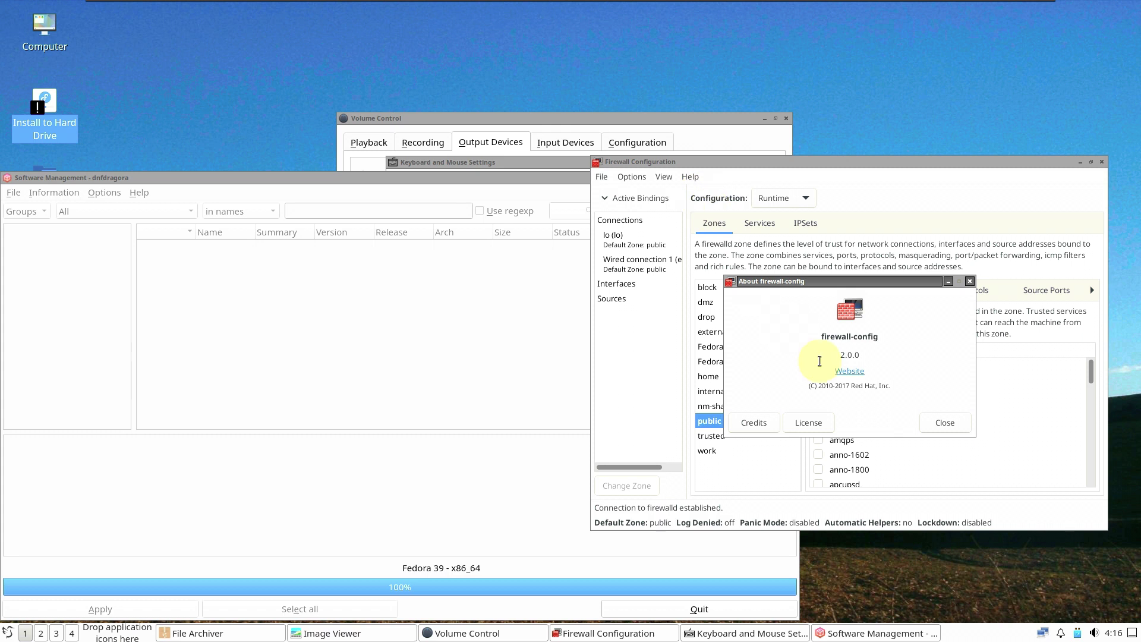
pyautogui.click(952, 426)
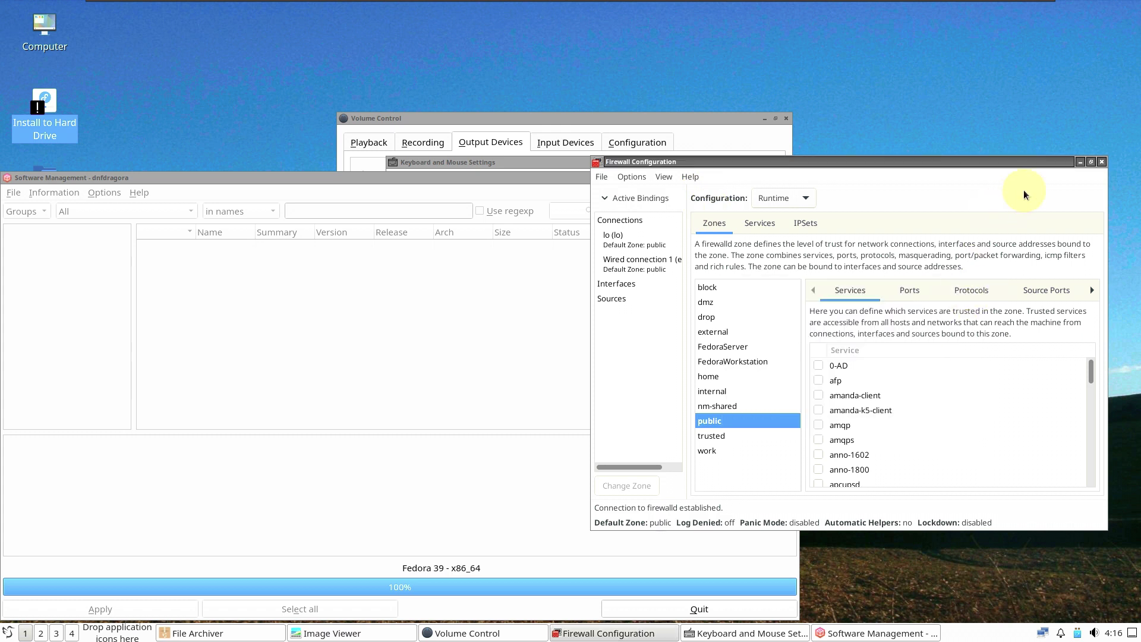
# Step: Maximize the window, switch to IPSets, recheck About, then quit from the File menu
pyautogui.click(1090, 161)
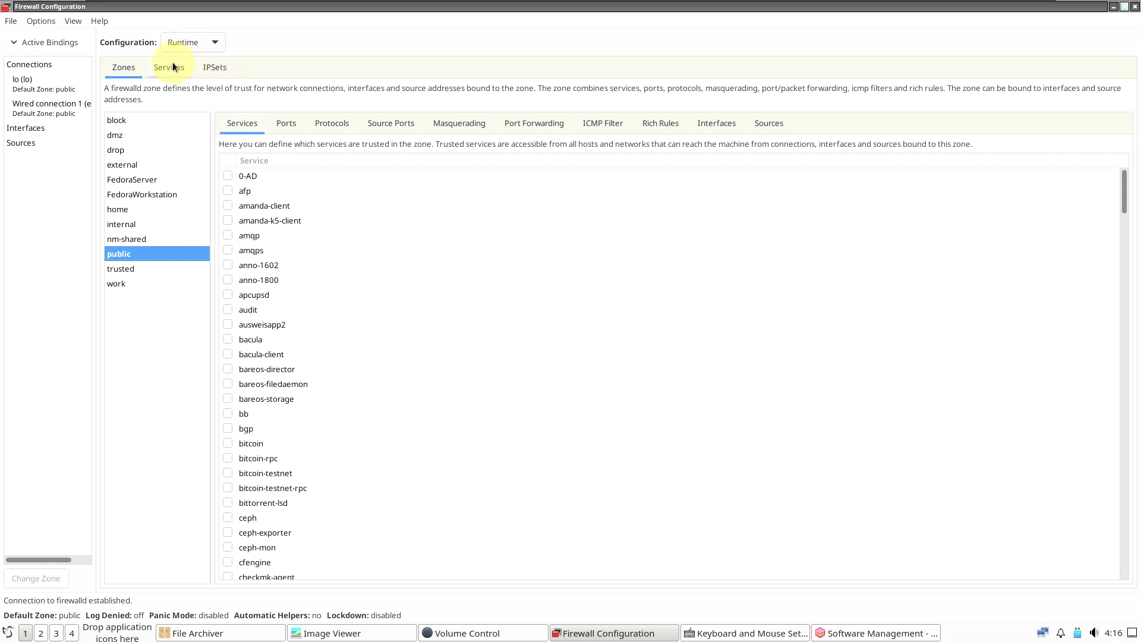
pyautogui.click(207, 70)
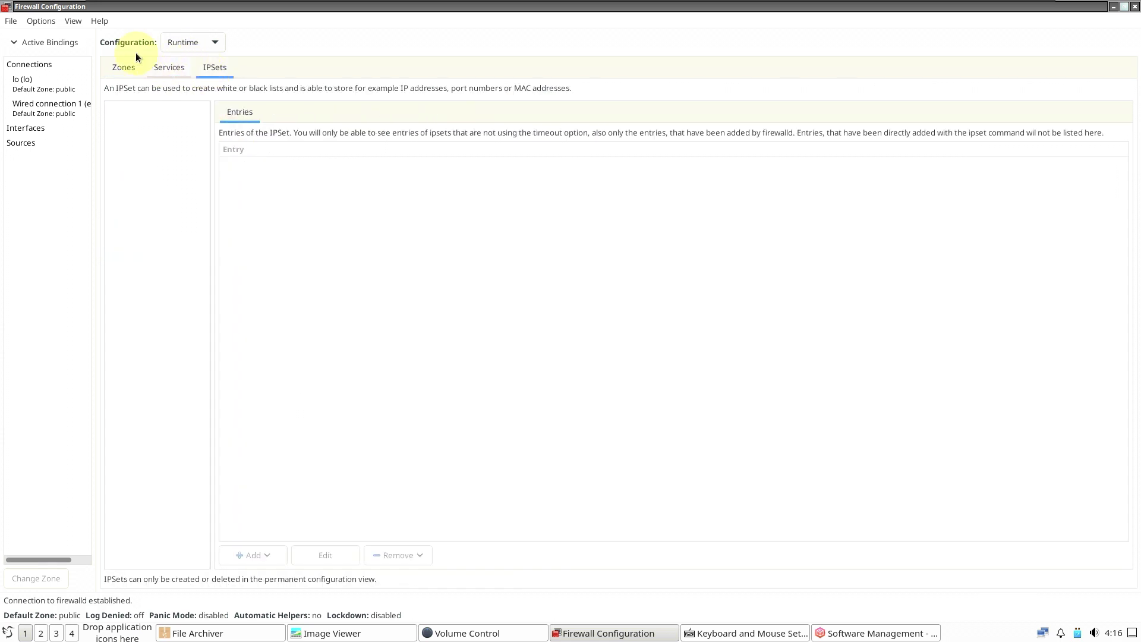
pyautogui.click(99, 21)
pyautogui.click(105, 43)
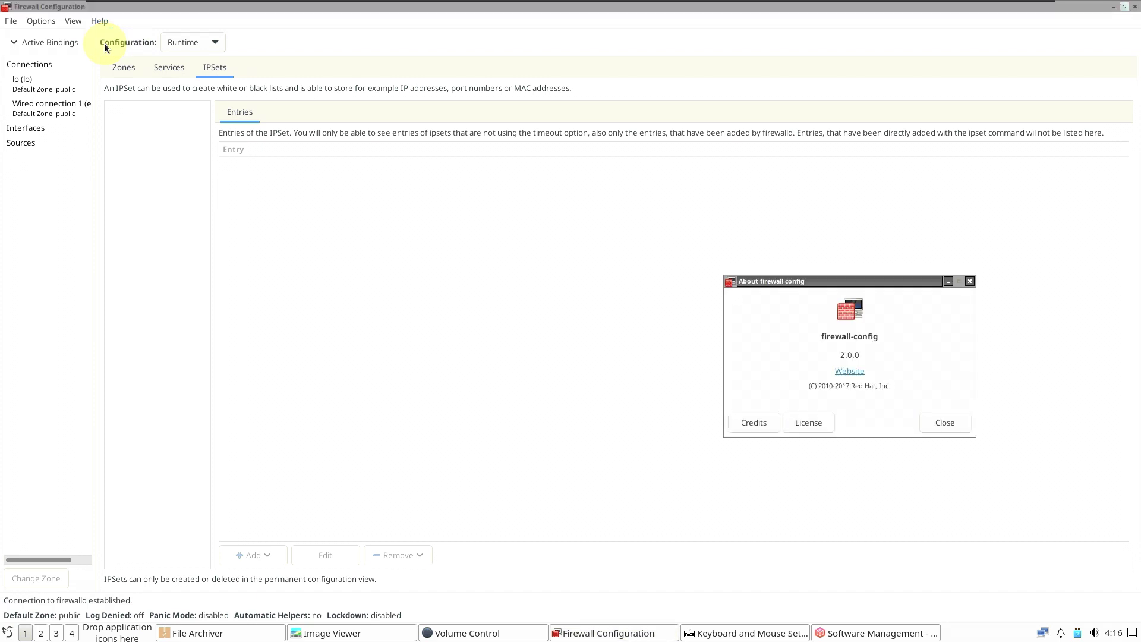
pyautogui.click(933, 424)
pyautogui.click(11, 21)
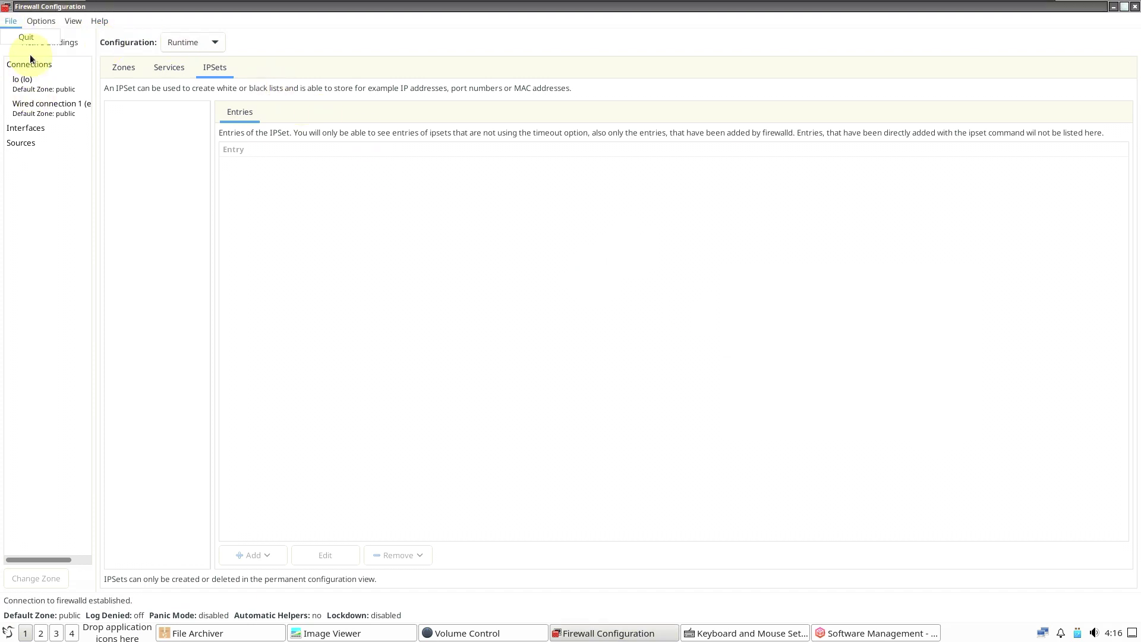
pyautogui.click(30, 36)
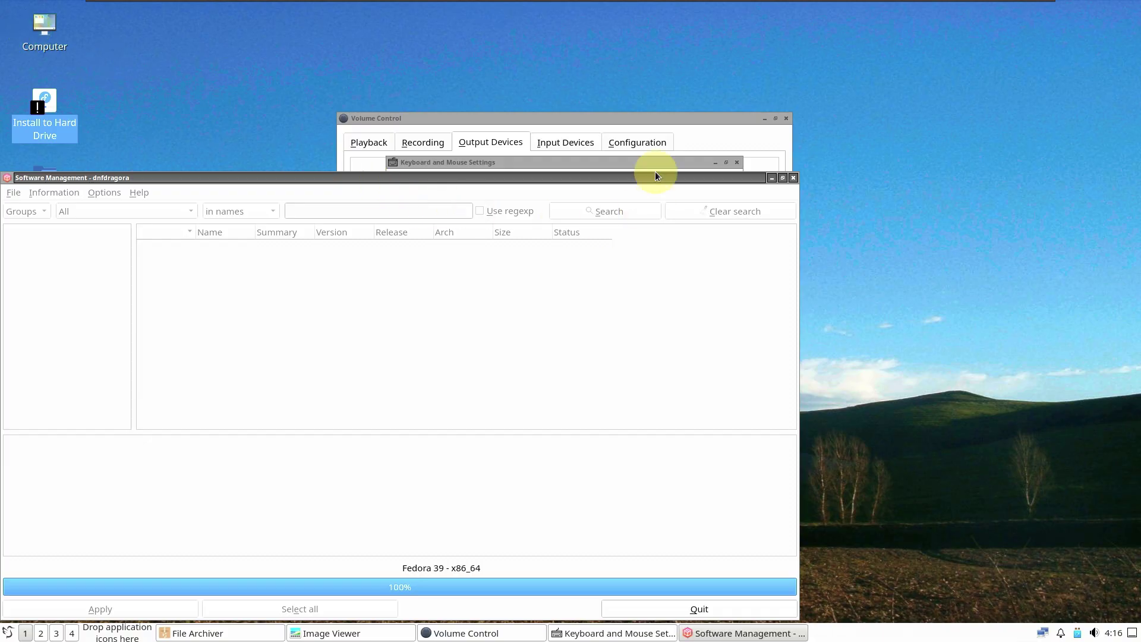
# Step: Browse the Playback, Recording, Output Devices, Input Devices and Configuration tabs, then close Volume Control
pyautogui.click(676, 116)
pyautogui.click(369, 145)
pyautogui.click(430, 144)
pyautogui.click(477, 144)
pyautogui.click(558, 145)
pyautogui.click(609, 145)
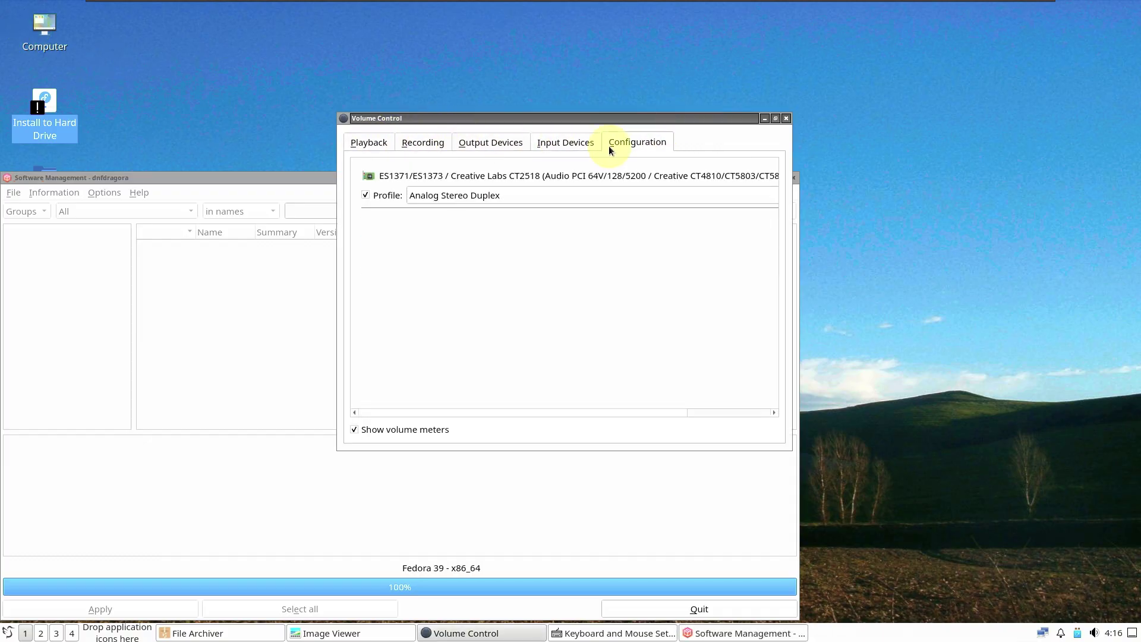
pyautogui.click(585, 144)
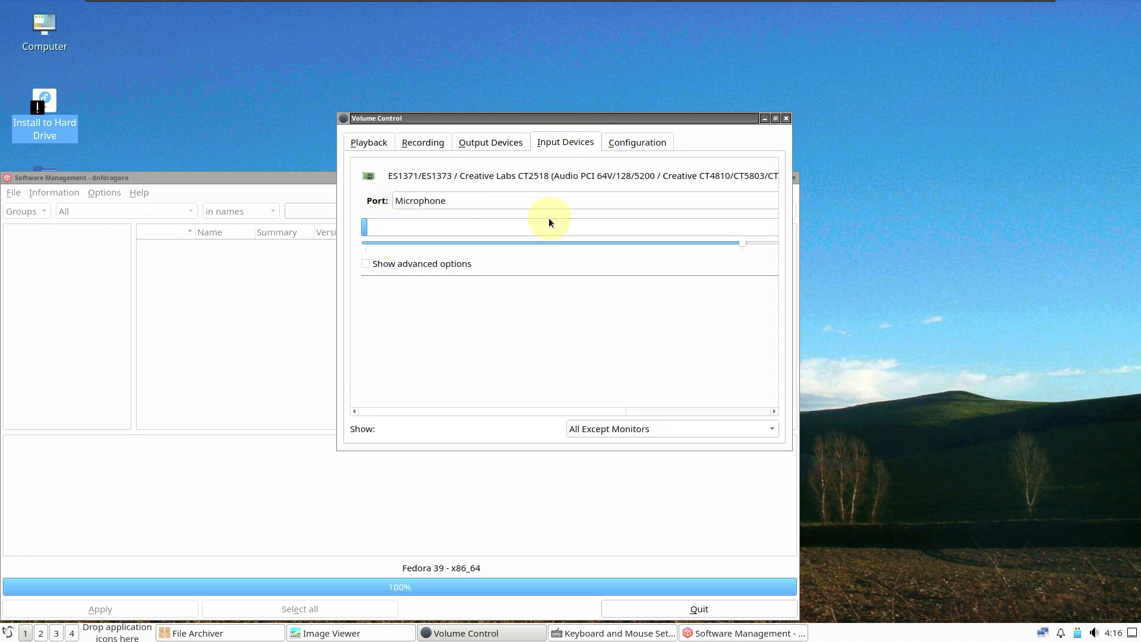
pyautogui.click(783, 119)
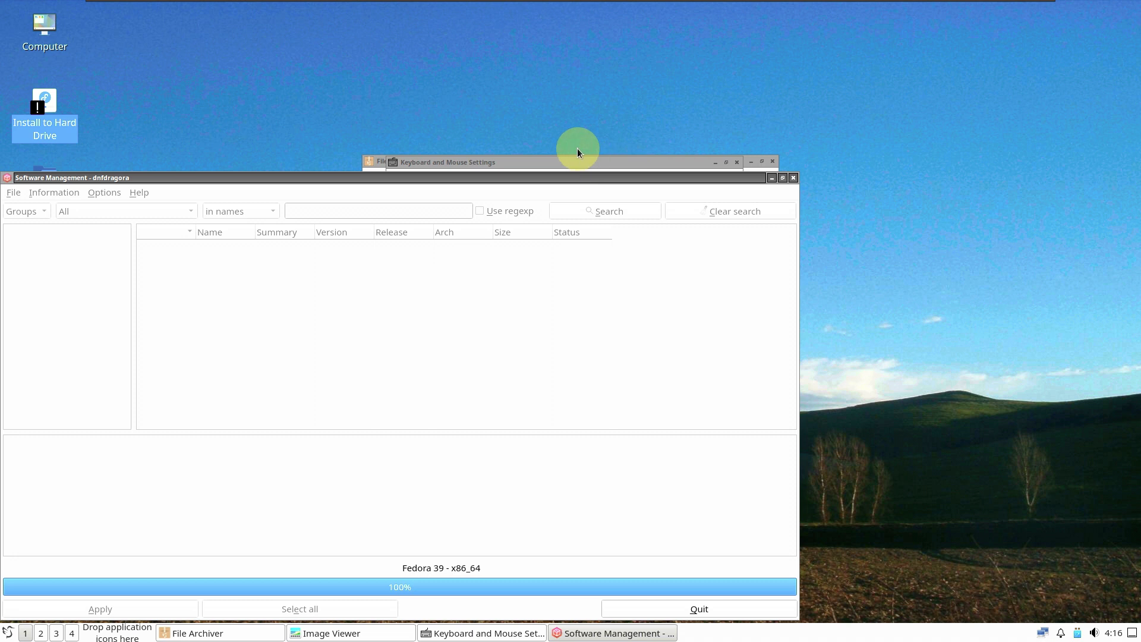
# Step: Move the settings window, browse Cursor, Keyboard, Keyboard Layout and Mouse pages, then close it
pyautogui.click(565, 163)
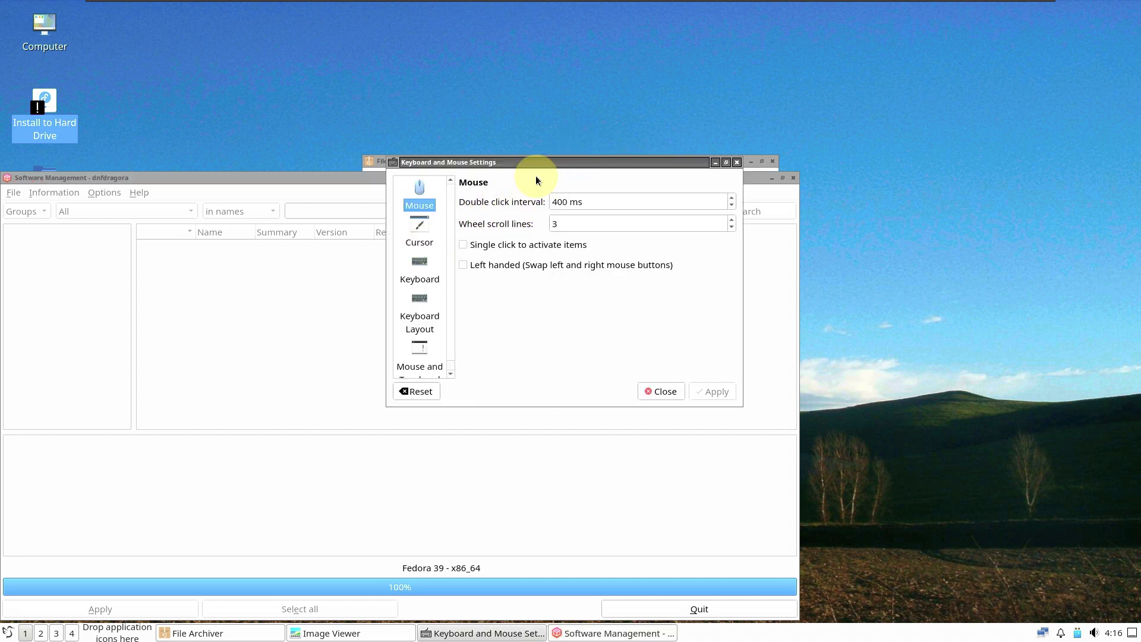
pyautogui.moveTo(533, 161); pyautogui.dragTo(693, 94)
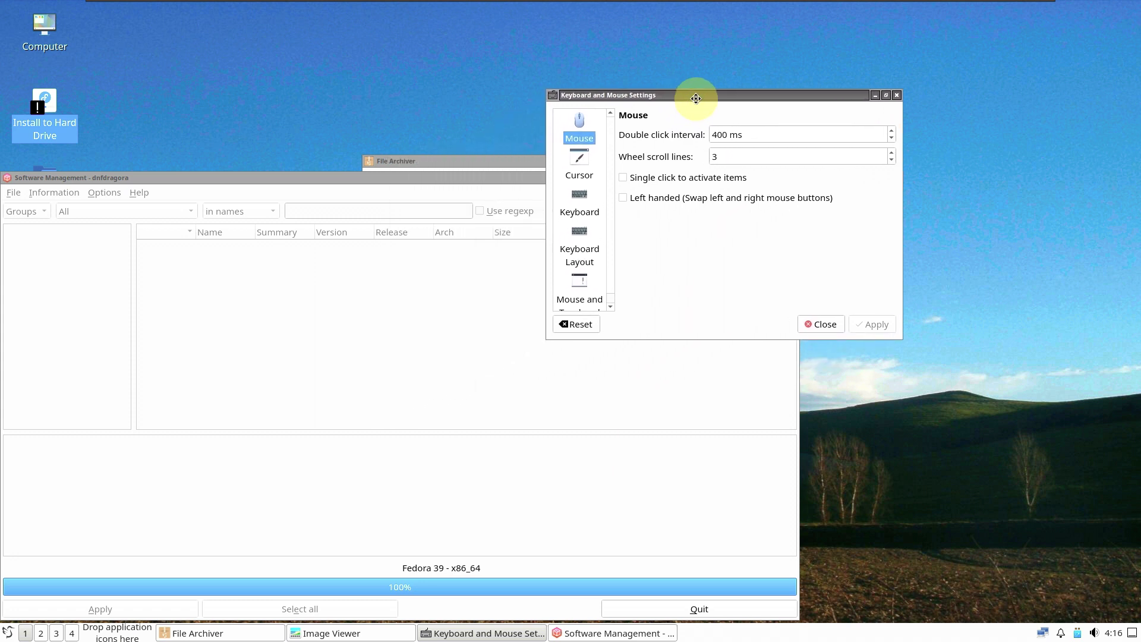
pyautogui.click(591, 163)
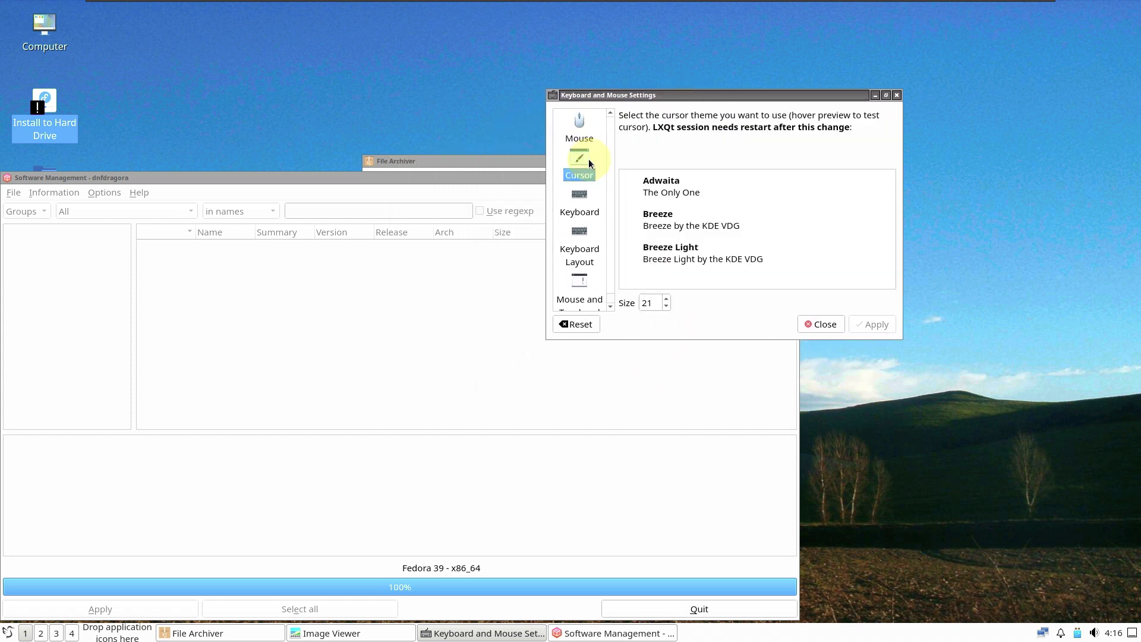
pyautogui.click(581, 212)
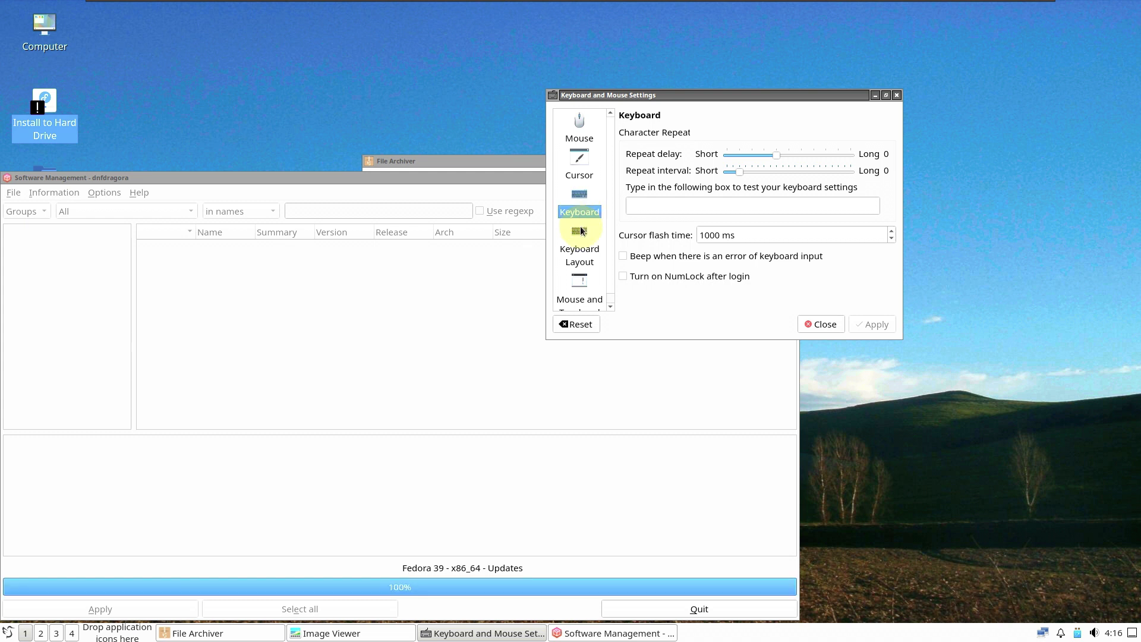
pyautogui.click(581, 253)
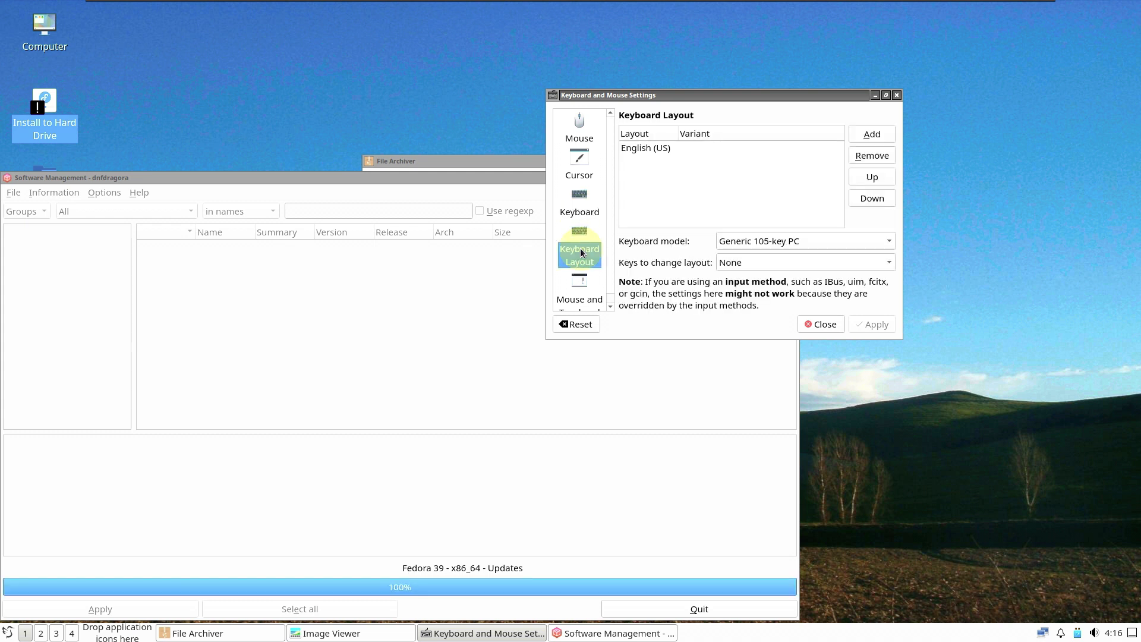
pyautogui.click(581, 285)
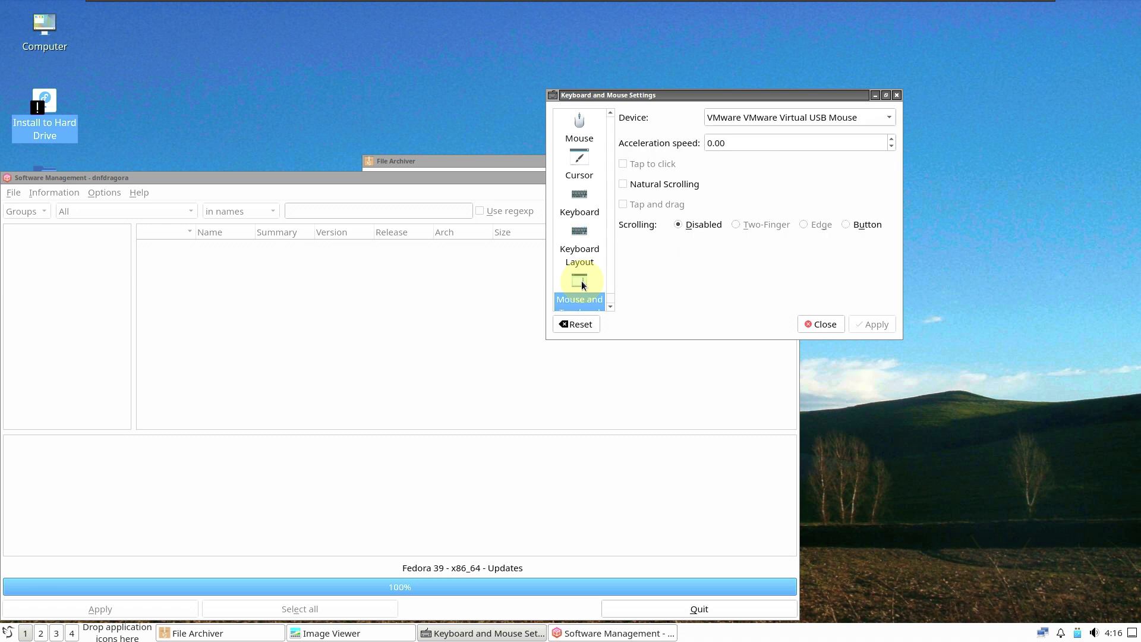
pyautogui.click(820, 324)
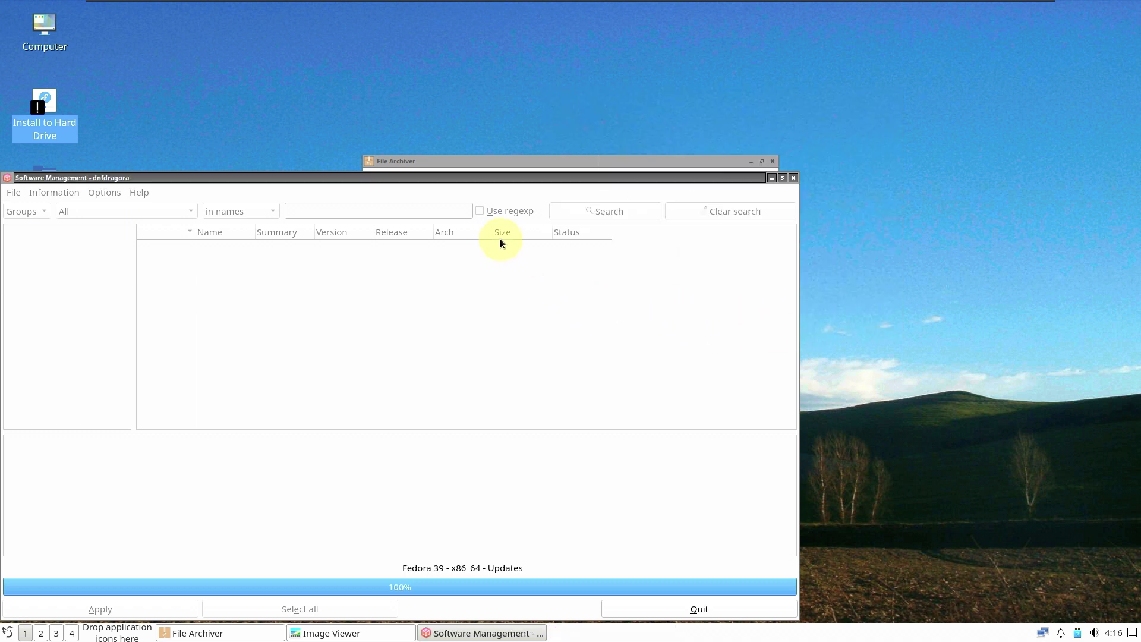
# Step: Open File Archiver's Help > About showing version 0.8.0, then close the dialog
pyautogui.click(479, 170)
pyautogui.click(453, 175)
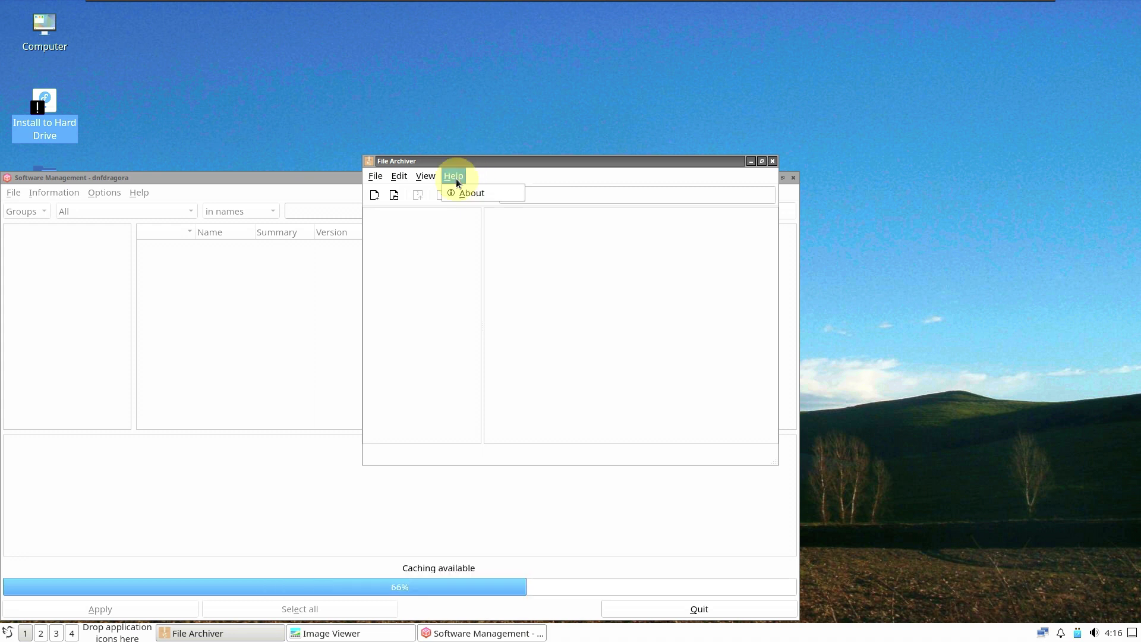
pyautogui.click(467, 198)
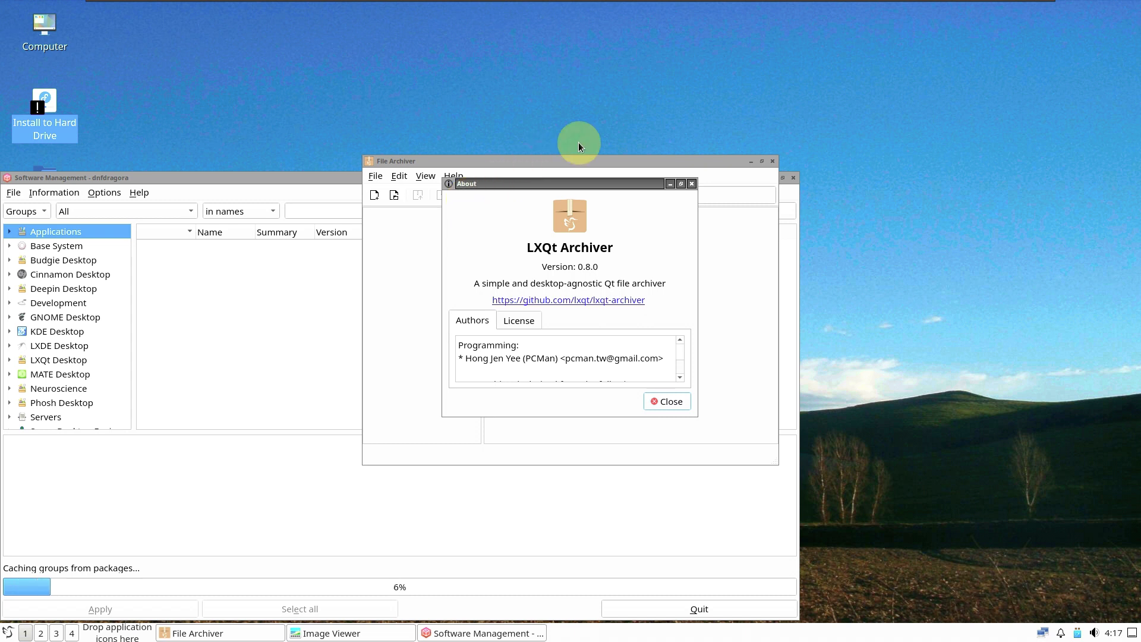
pyautogui.click(691, 185)
# Step: Close the file archiver and bring the Image Viewer window forward, uncovered
pyautogui.click(772, 161)
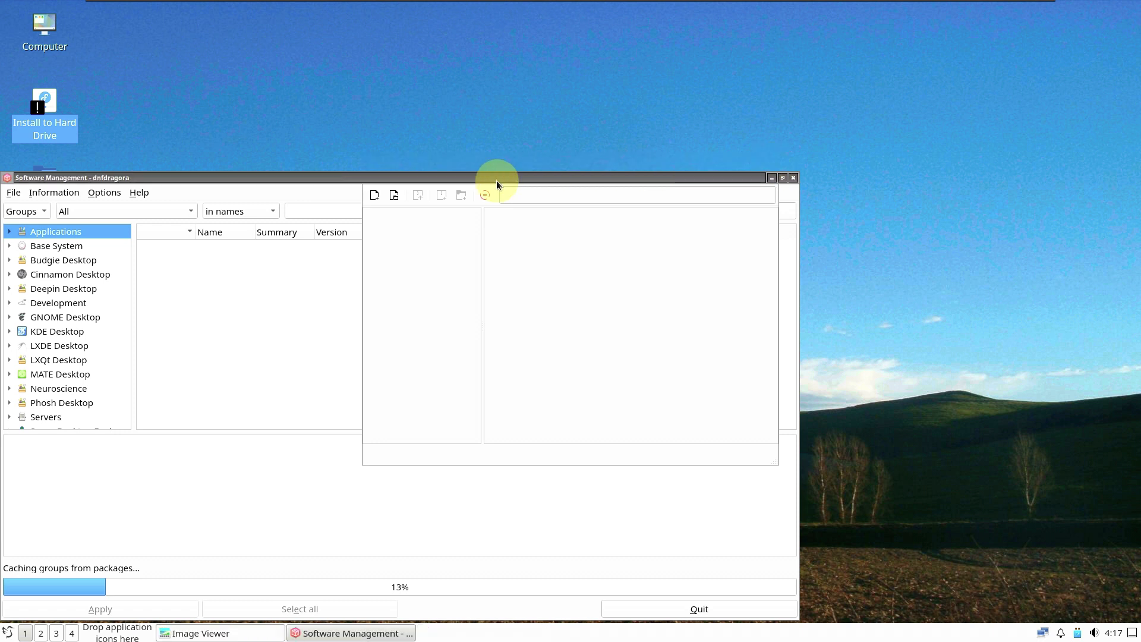
pyautogui.moveTo(497, 184); pyautogui.dragTo(674, 112)
pyautogui.click(113, 331)
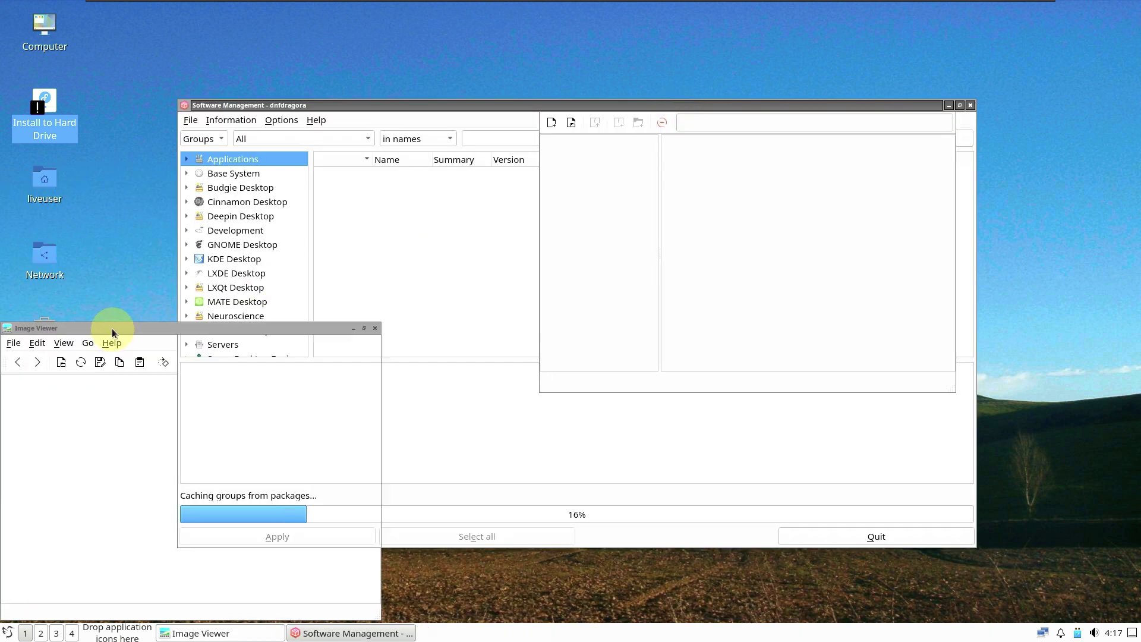
pyautogui.moveTo(113, 332); pyautogui.dragTo(313, 249)
# Step: Check LXImage-Qt's About information showing version 1.3.0, then close the image viewer
pyautogui.click(311, 260)
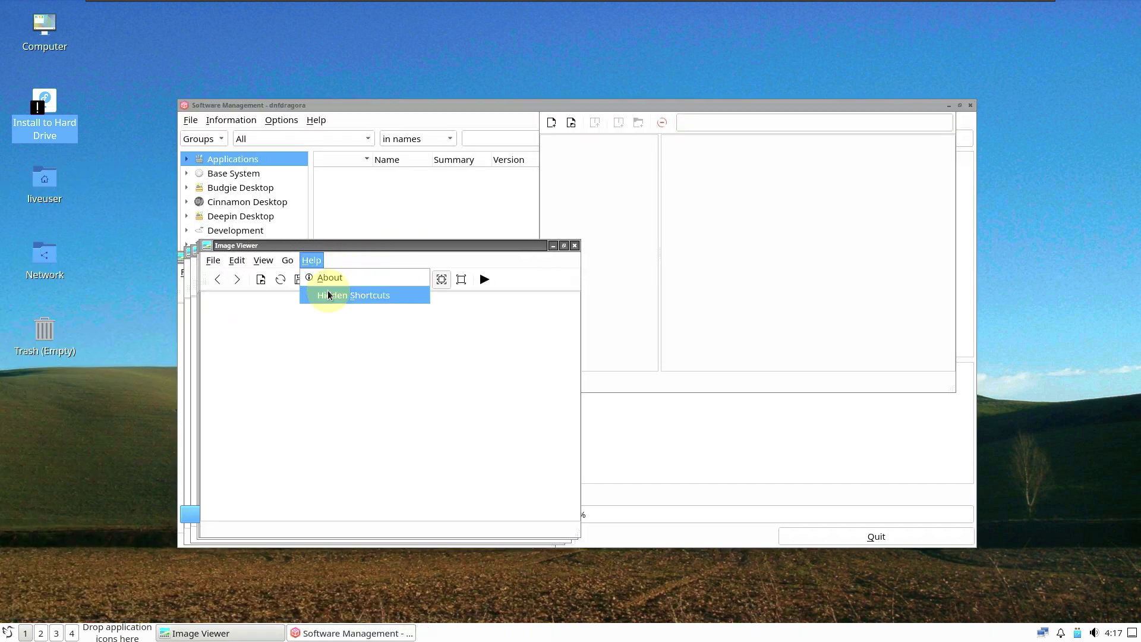
pyautogui.click(328, 278)
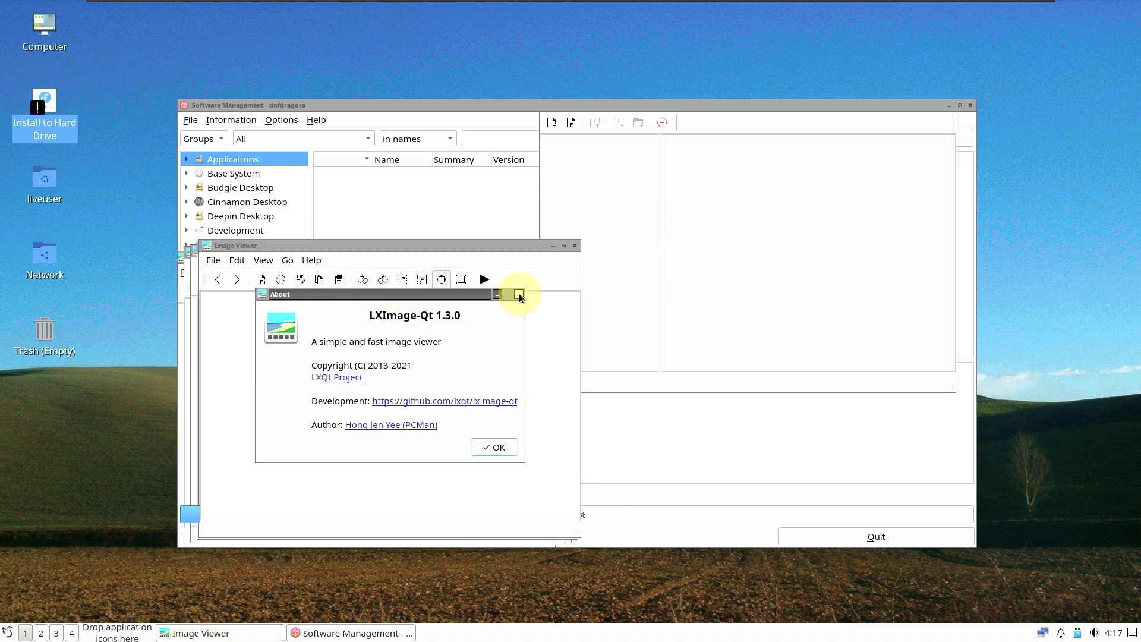
pyautogui.click(519, 295)
pyautogui.click(574, 245)
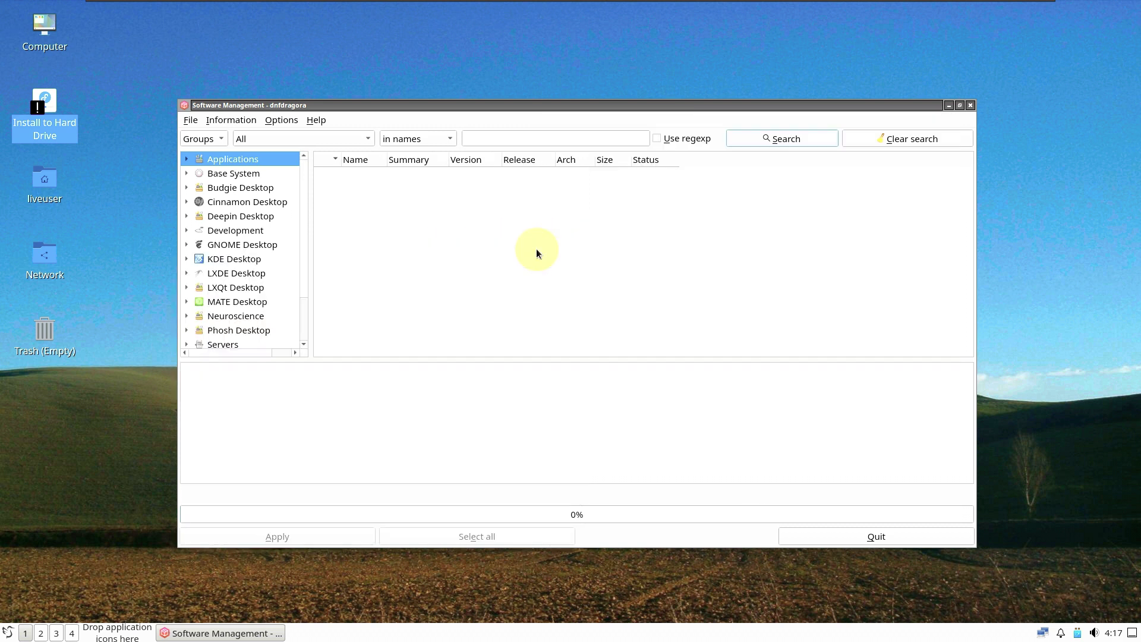
# Step: Check dnfdragora's About (version 2.1.2), browse the LXQt, LXDE and Xfce Desktop groups, then quit
pyautogui.click(316, 121)
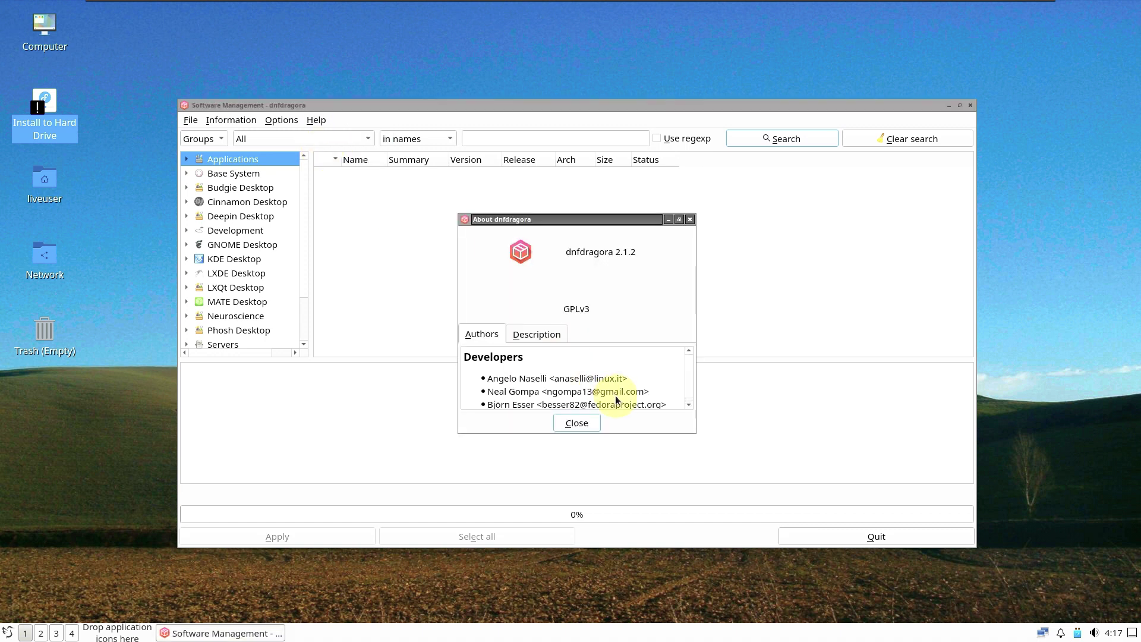
pyautogui.click(578, 421)
pyautogui.click(221, 291)
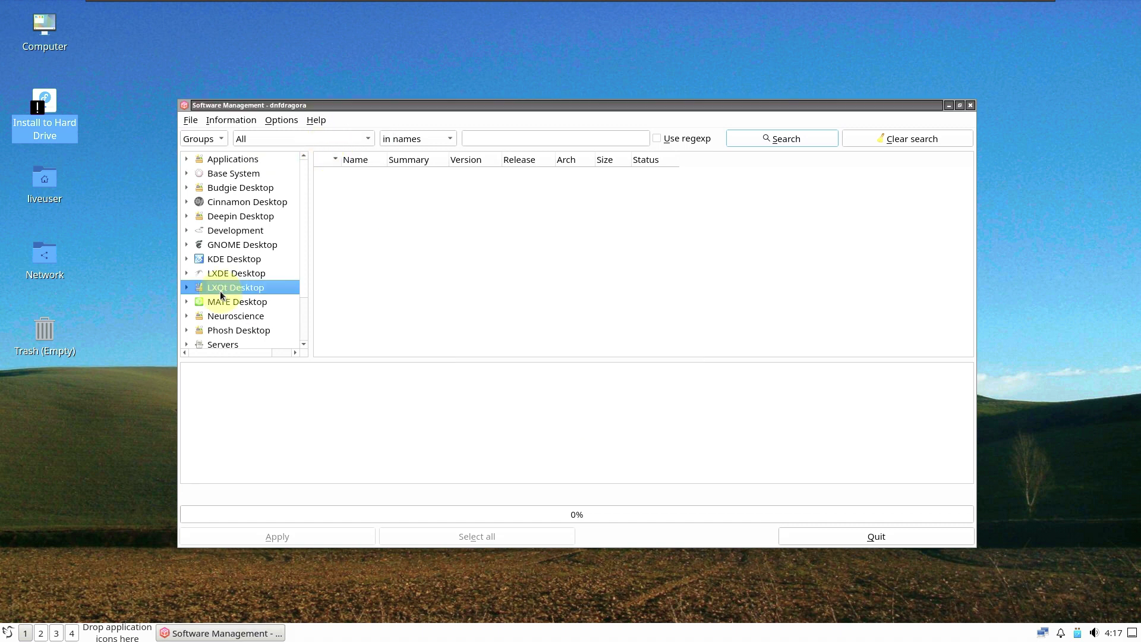
pyautogui.click(227, 269)
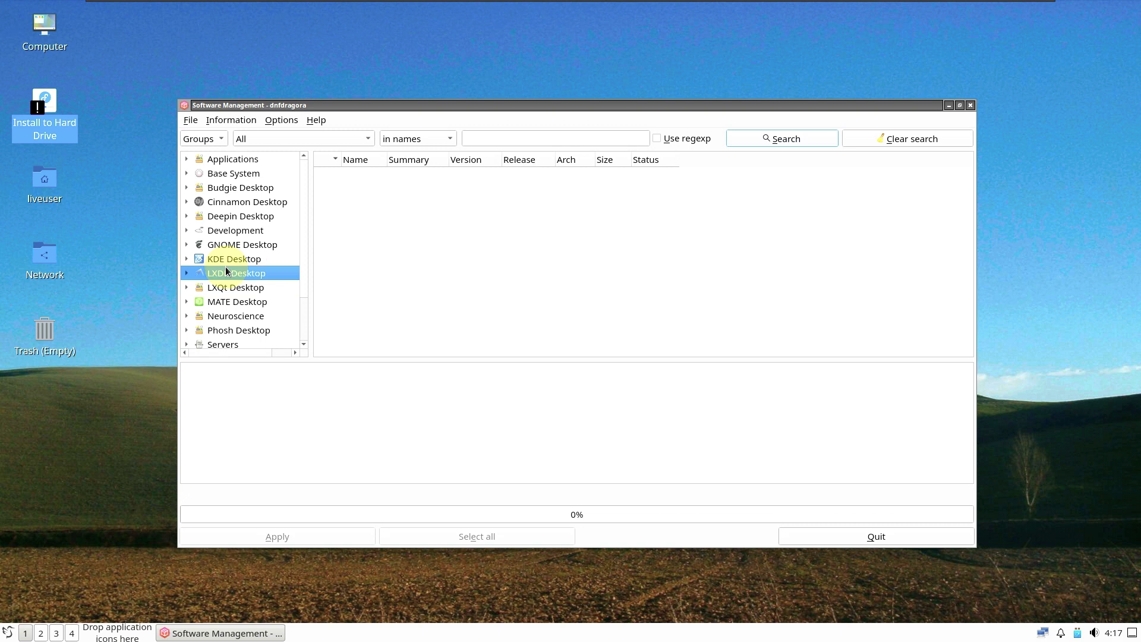
pyautogui.scroll(-2, 305, 309)
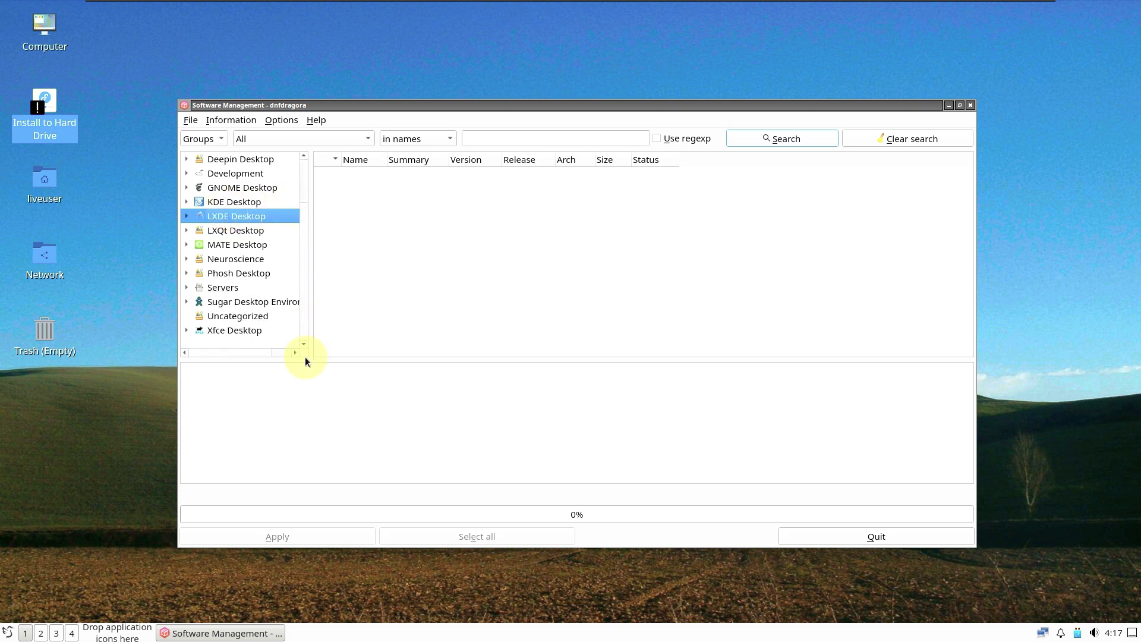
pyautogui.click(258, 332)
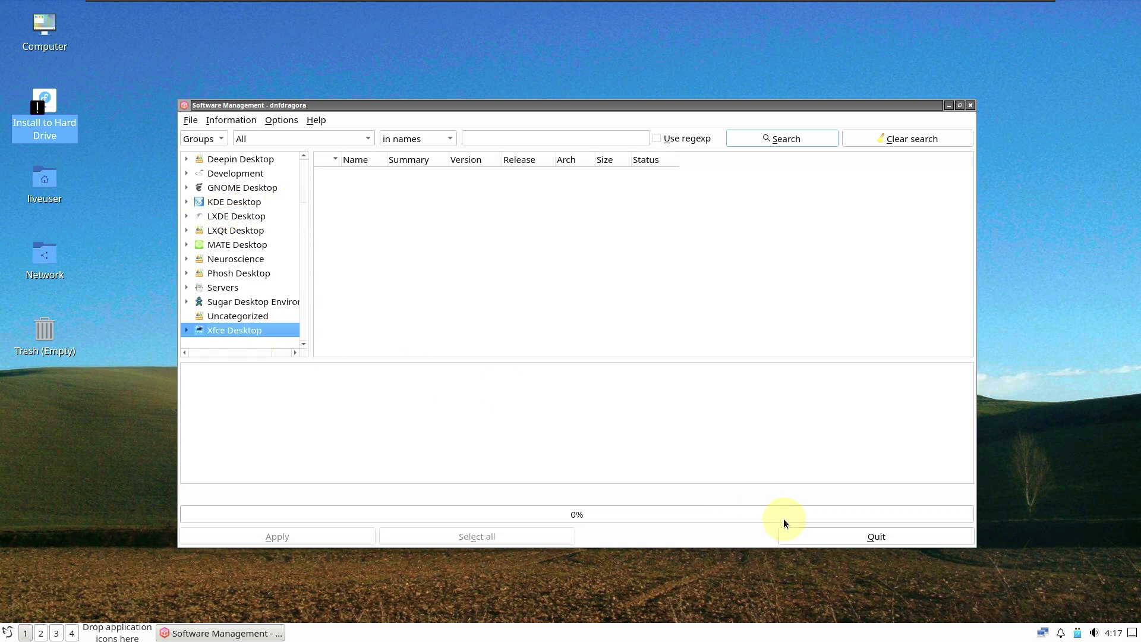
pyautogui.click(806, 536)
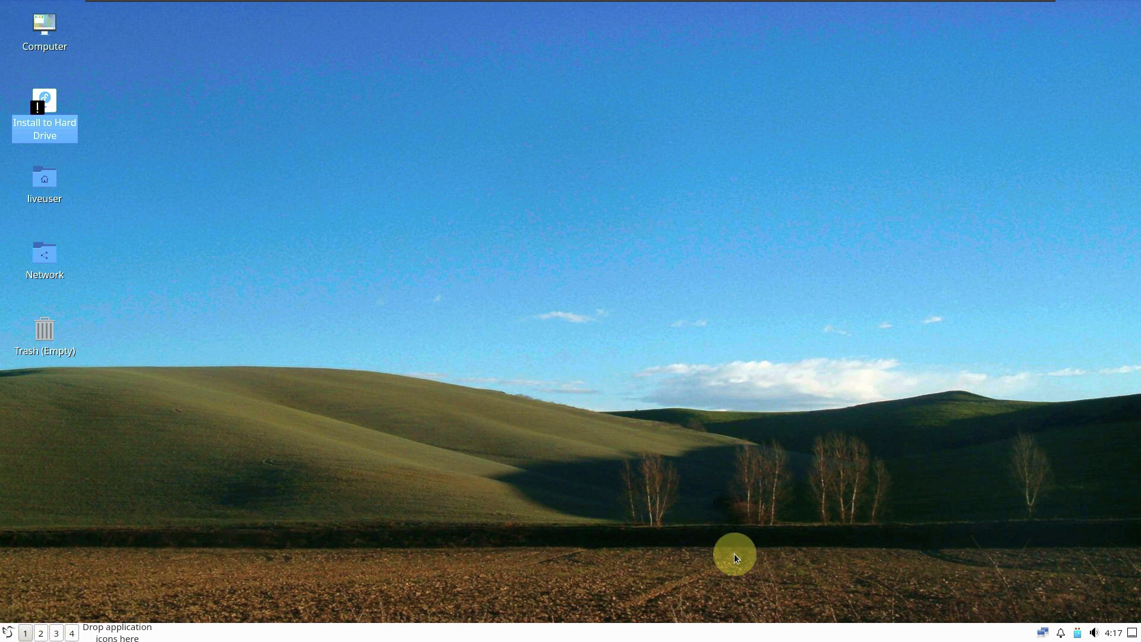
# Step: Lock the screen, return to the desktop, then confirm a system shutdown from the Leave menu
pyautogui.click(7, 632)
pyautogui.click(34, 597)
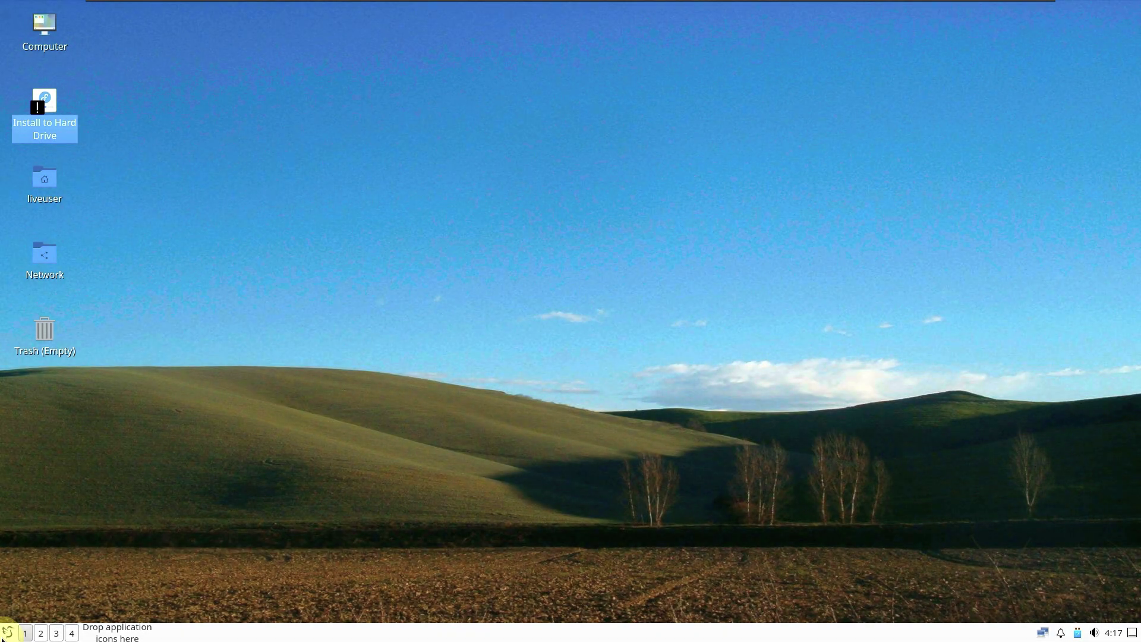
pyautogui.click(7, 630)
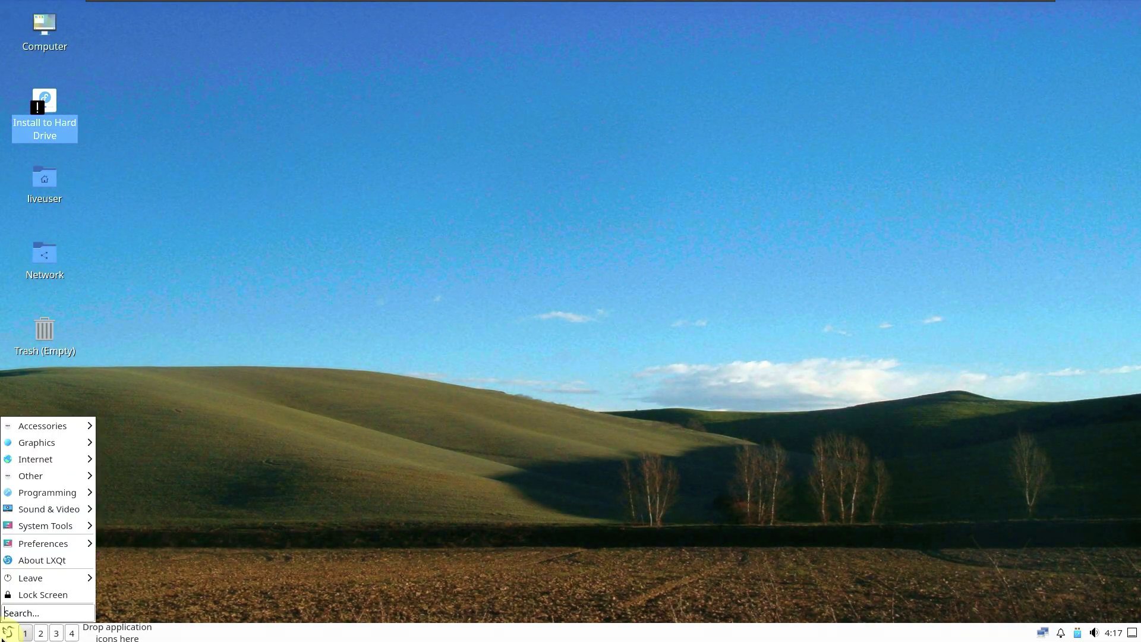
pyautogui.moveTo(45, 580)
pyautogui.click(149, 597)
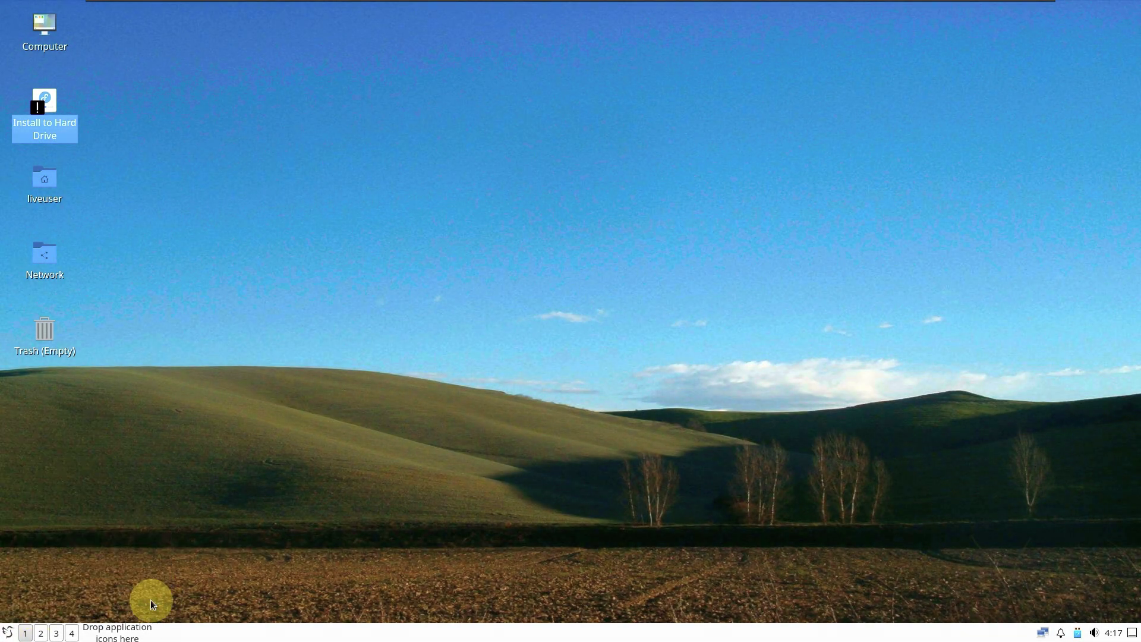
pyautogui.click(638, 304)
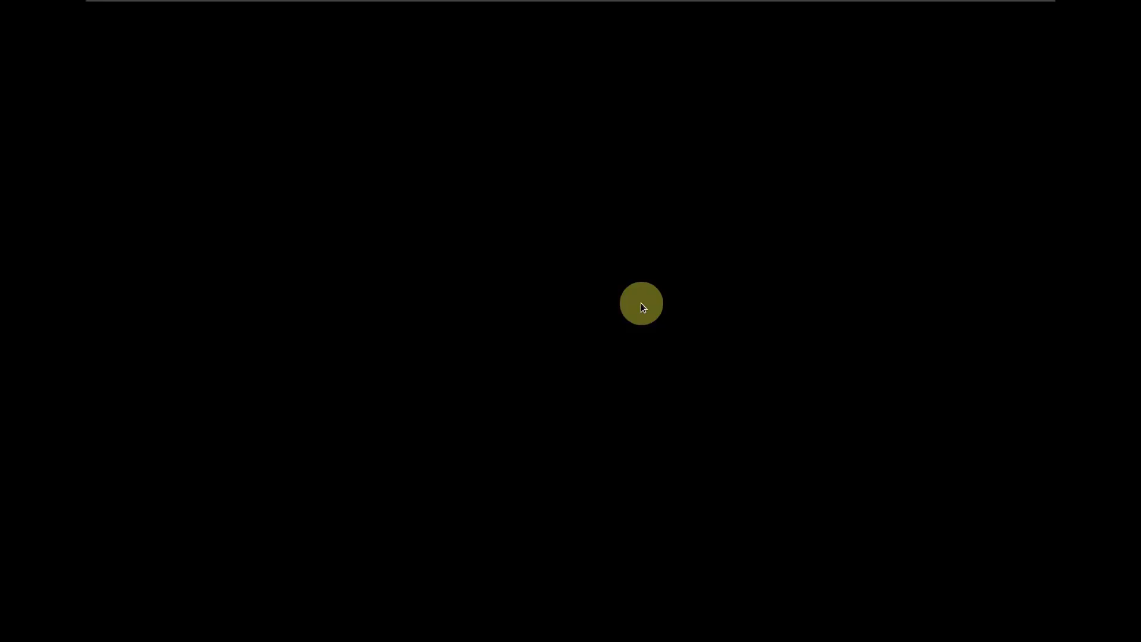